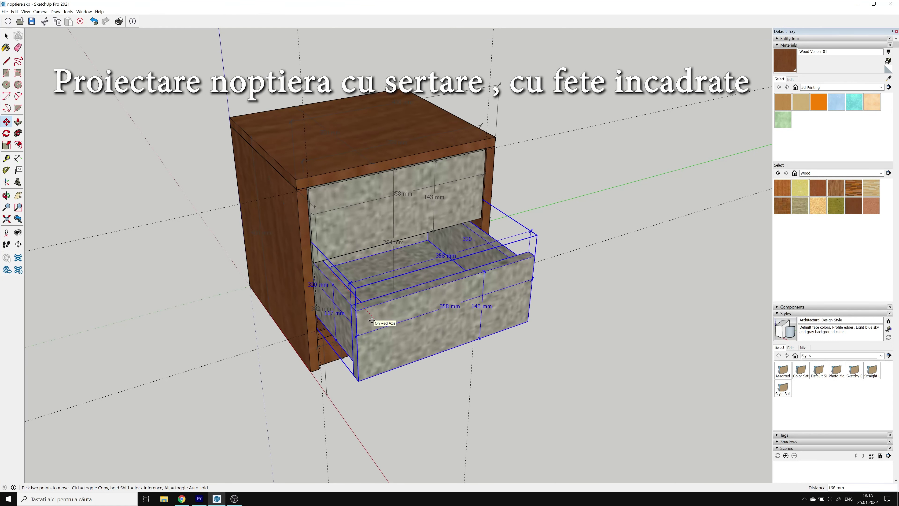
- Slide the lower drawer out 168 mm and clear the selection
click(372, 321)
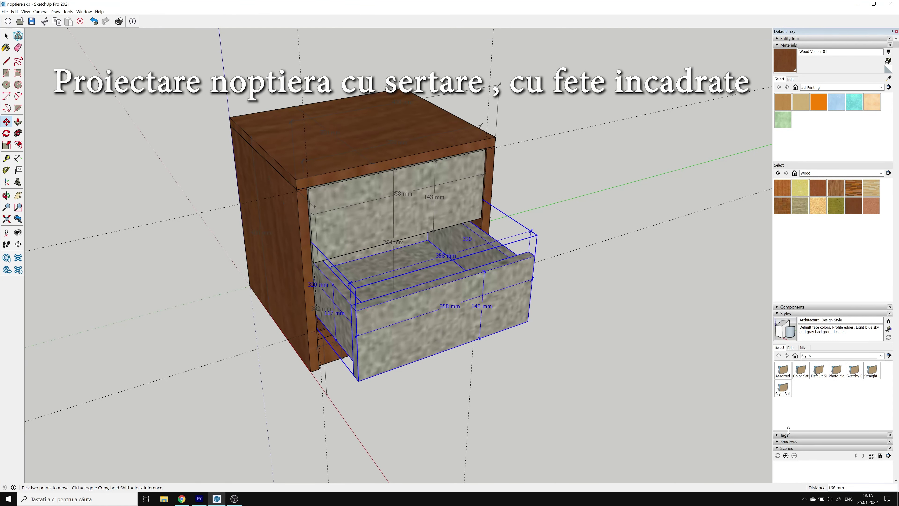
key(o)
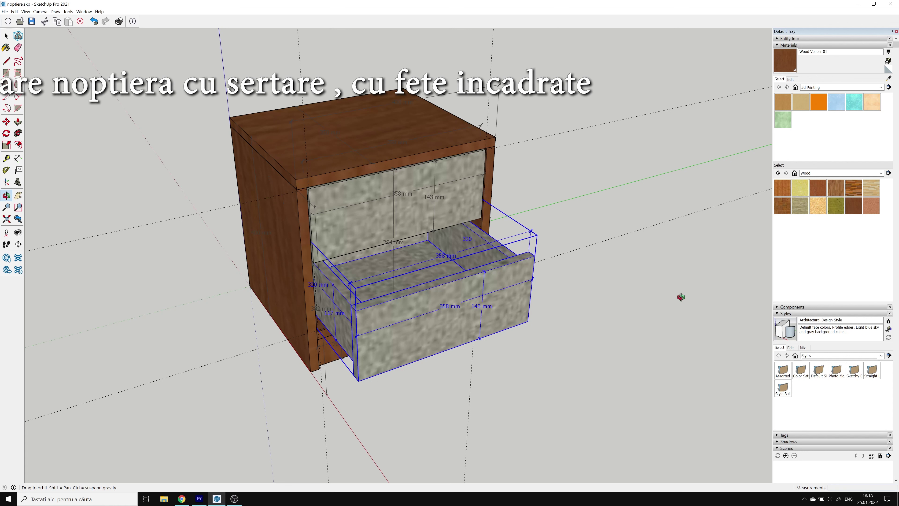
key(space)
click(685, 299)
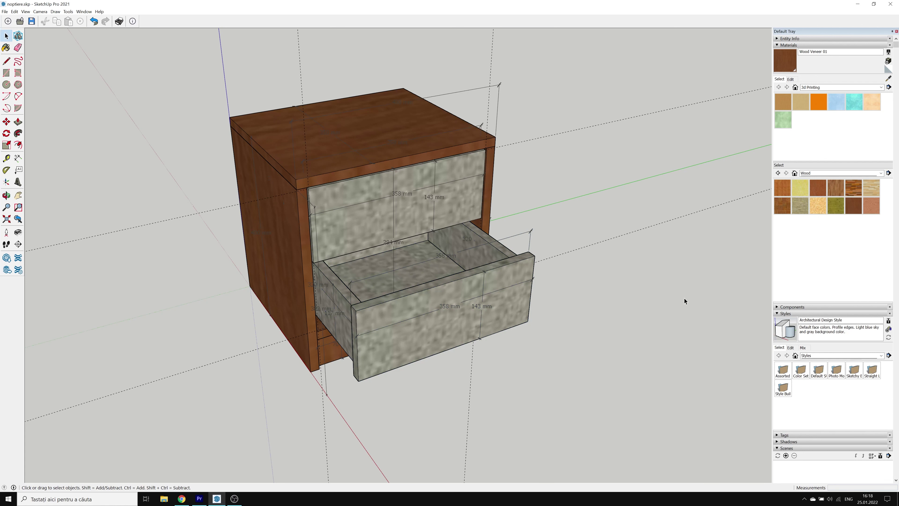
- Orbit to a more frontal view of the nightstand and zoom the view
key(o)
mouse_move(653, 283)
mouse_down()
mouse_move(425, 341)
mouse_move(485, 289)
mouse_up()
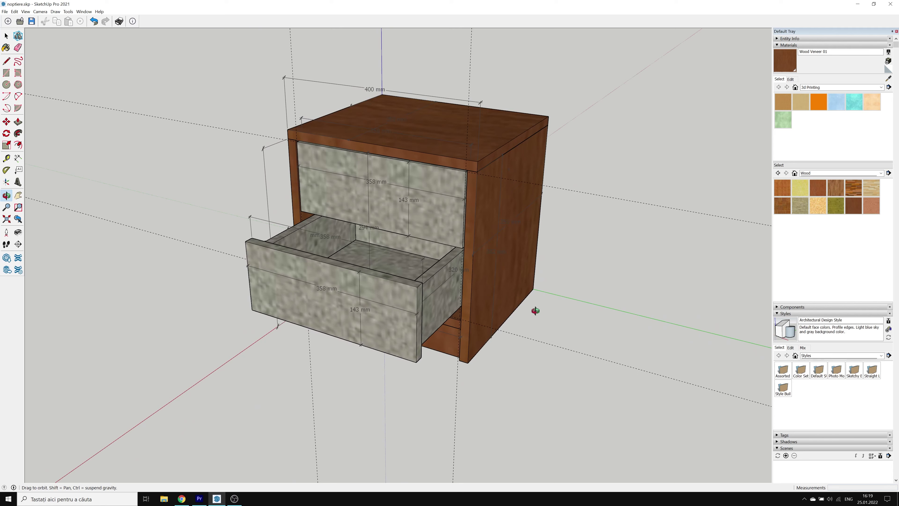
scroll(535, 310, down, 3)
scroll(535, 311, down, 2)
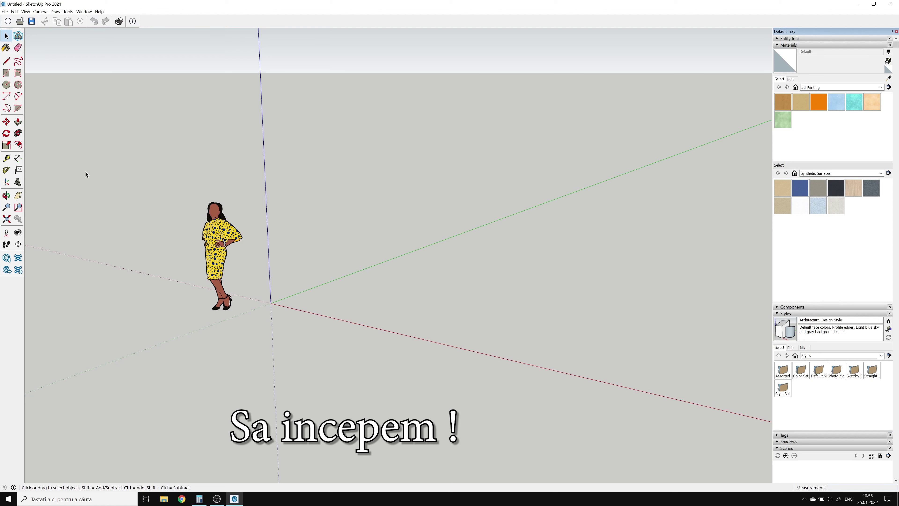
- Draw a 350 × 18 mm rectangle from the axis origin and zoom in on it
click(6, 73)
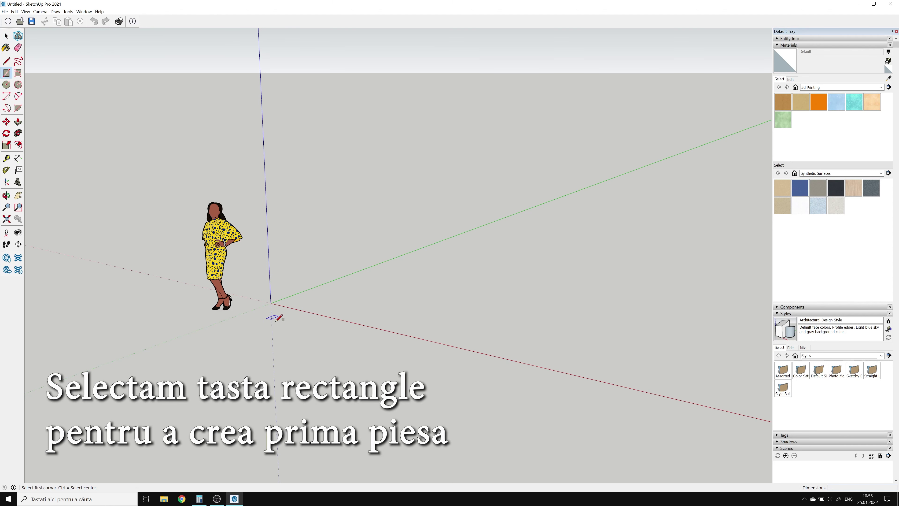
click(271, 302)
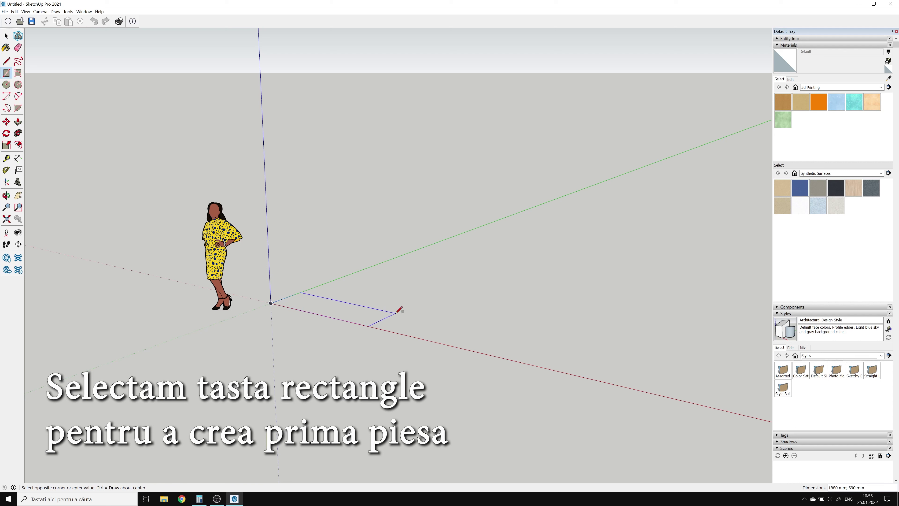
click(395, 313)
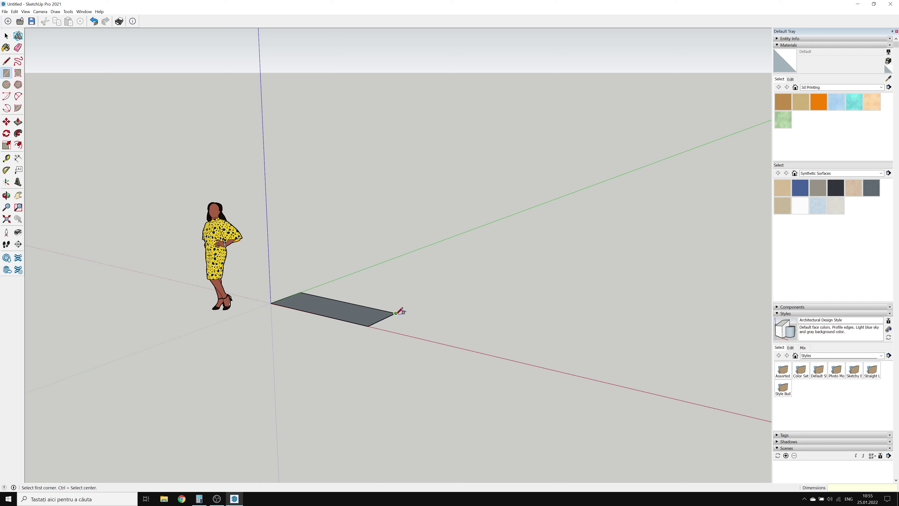
text(350;18)
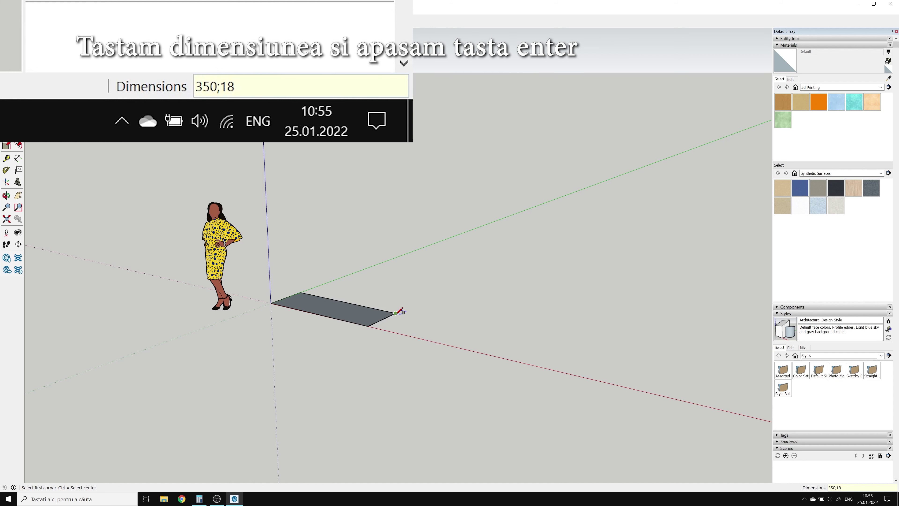
key(Return)
scroll(248, 314, up, 2)
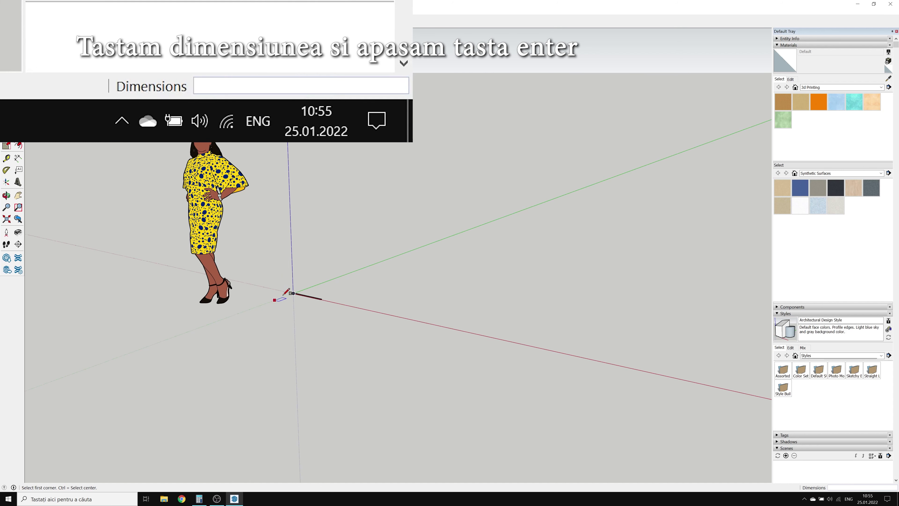
scroll(280, 298, up, 2)
scroll(340, 293, up, 2)
scroll(276, 281, up, 2)
scroll(251, 275, up, 1)
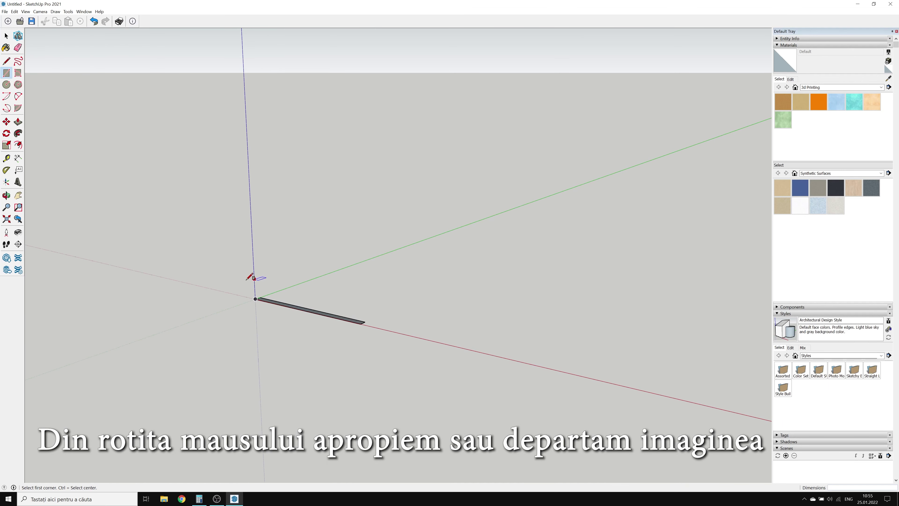
scroll(253, 275, up, 2)
scroll(258, 277, up, 2)
scroll(323, 291, up, 1)
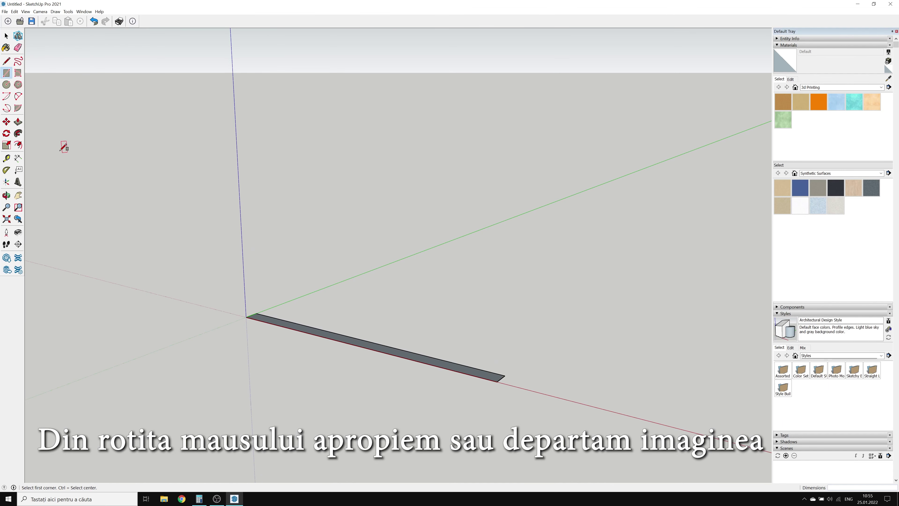
- Push/Pull the thin rectangle up 382 mm into a panel
click(18, 122)
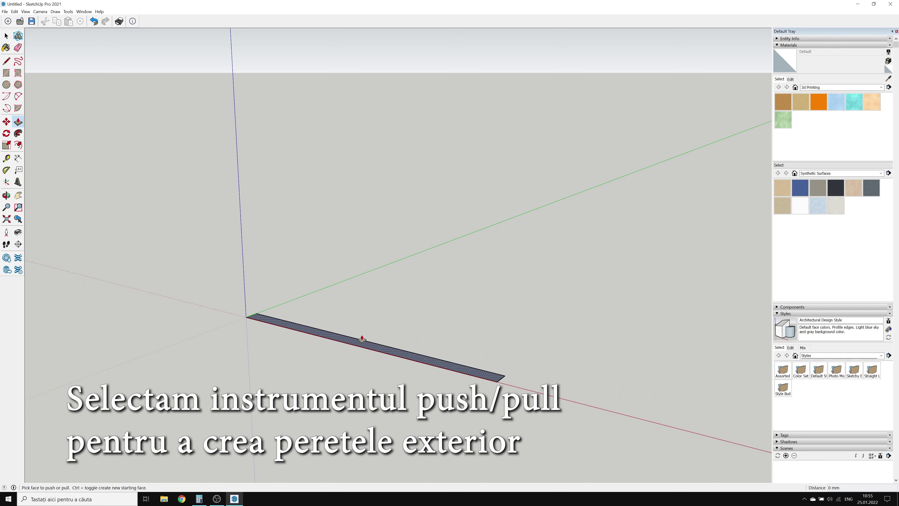
click(371, 350)
text(3)
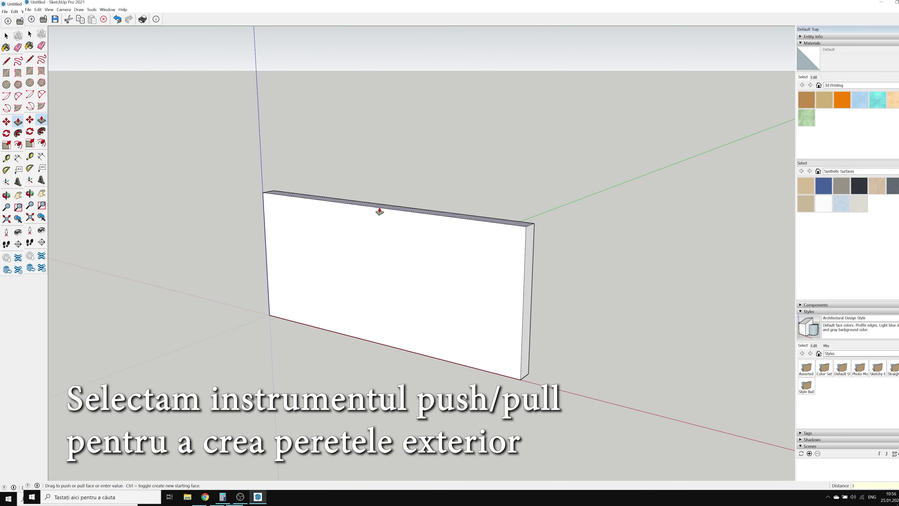
text(82)
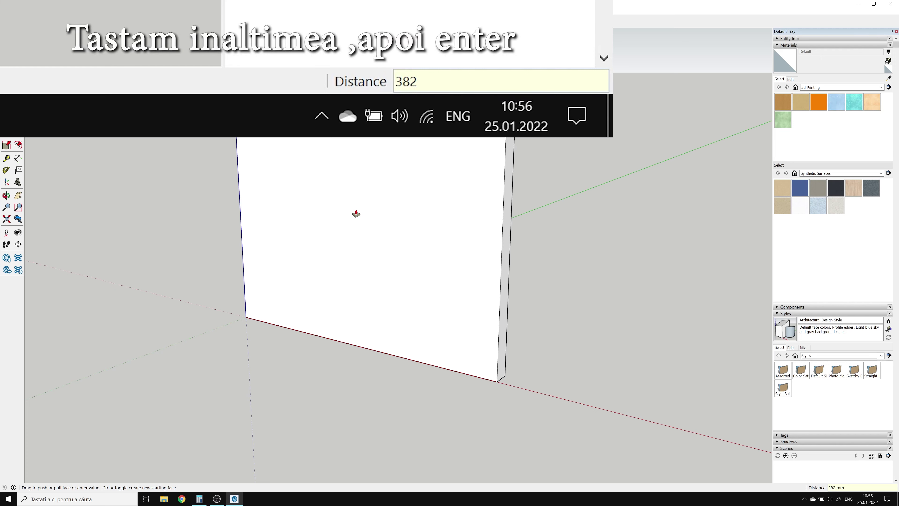
key(Return)
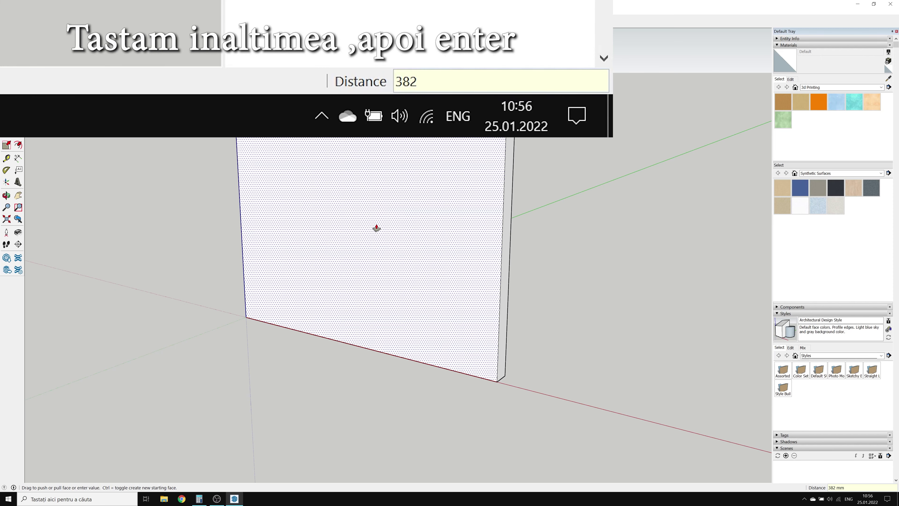
scroll(388, 315, down, 4)
- Make the whole side panel a component
key(space)
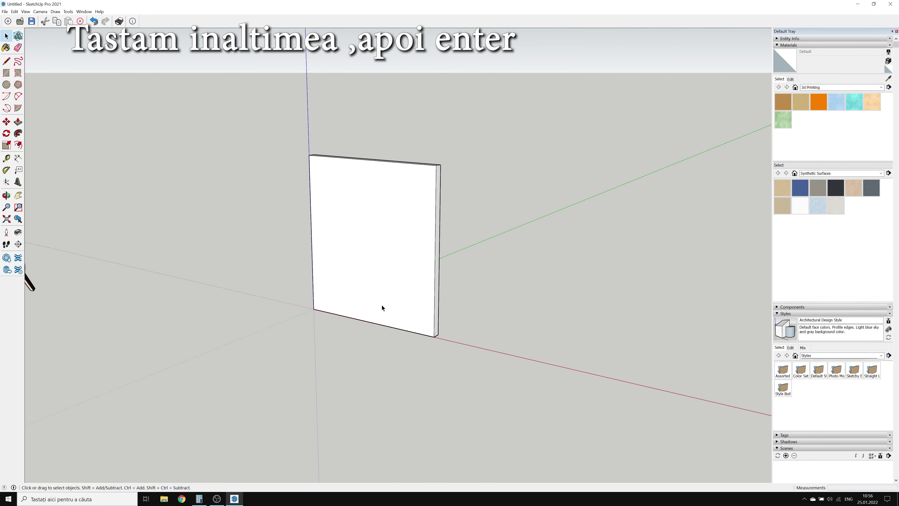
triple_click(384, 256)
right_click(383, 256)
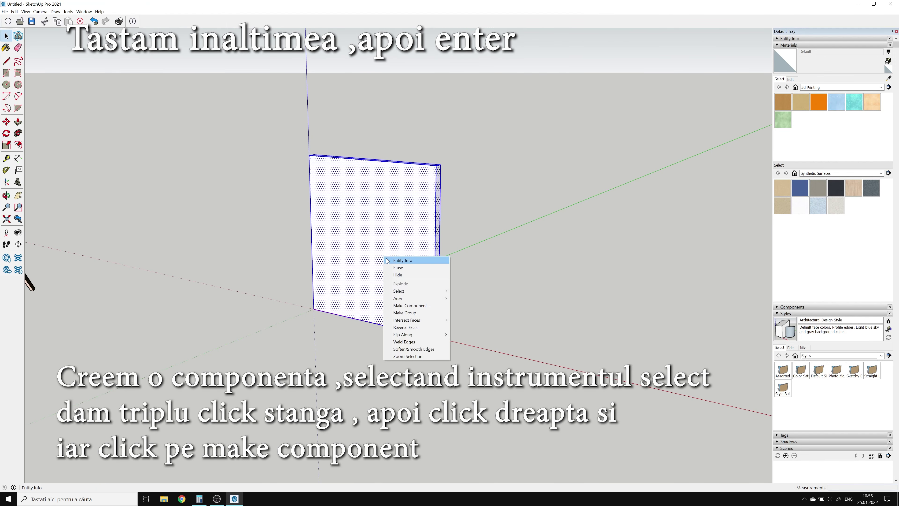
click(417, 306)
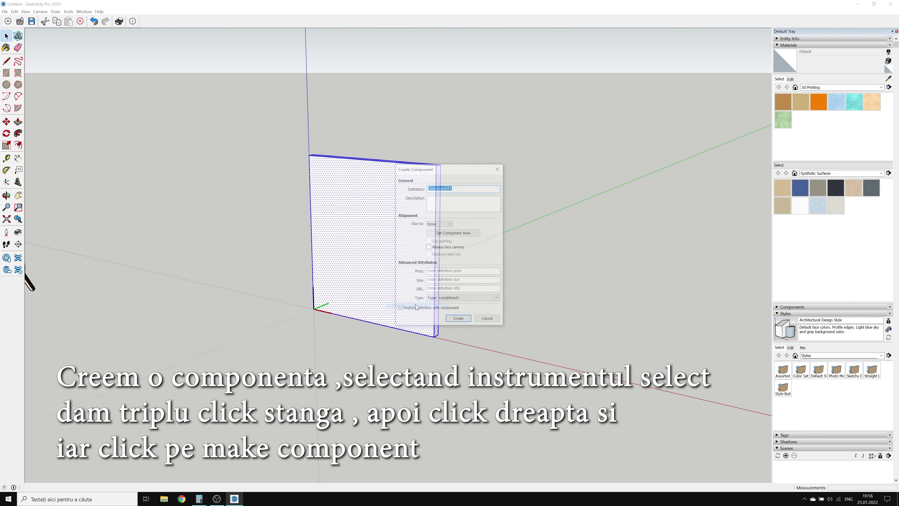
click(454, 318)
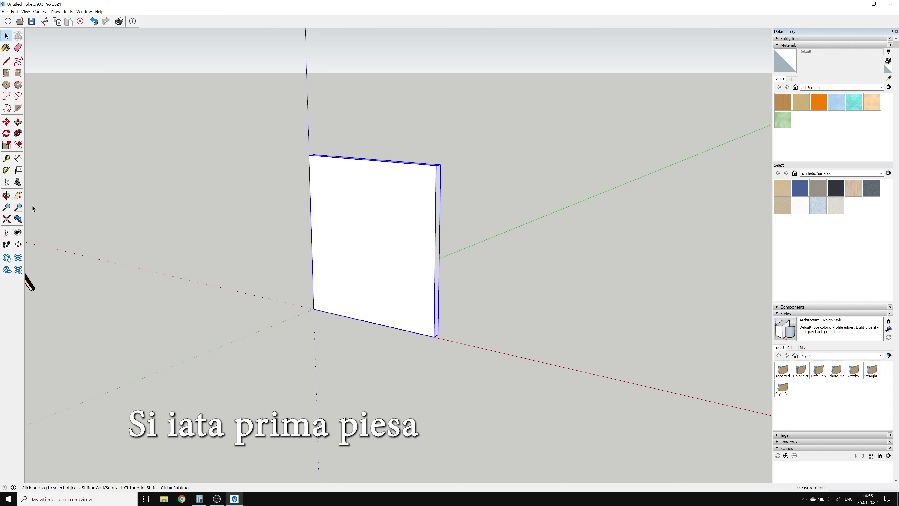
- Orbit around the panel and place a first tape-measure guide on it
click(6, 195)
drag(470, 269, 369, 289)
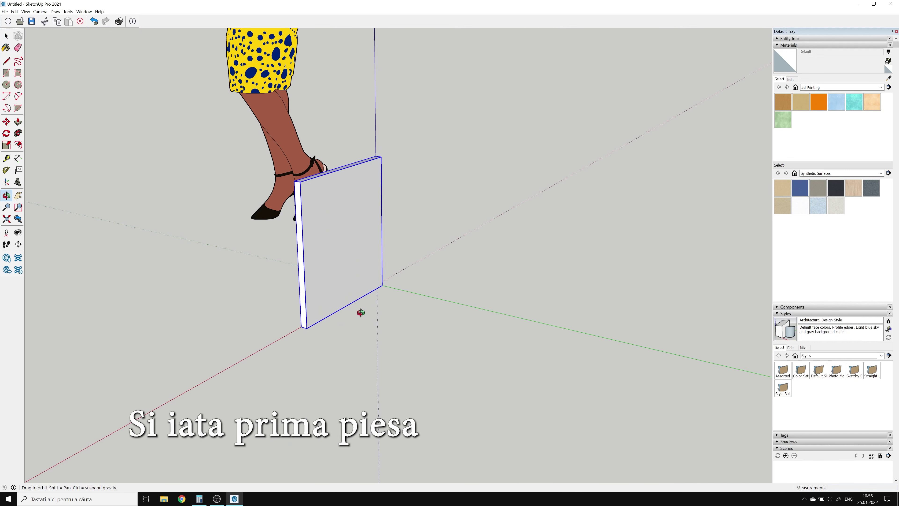
drag(325, 301, 325, 279)
key(t)
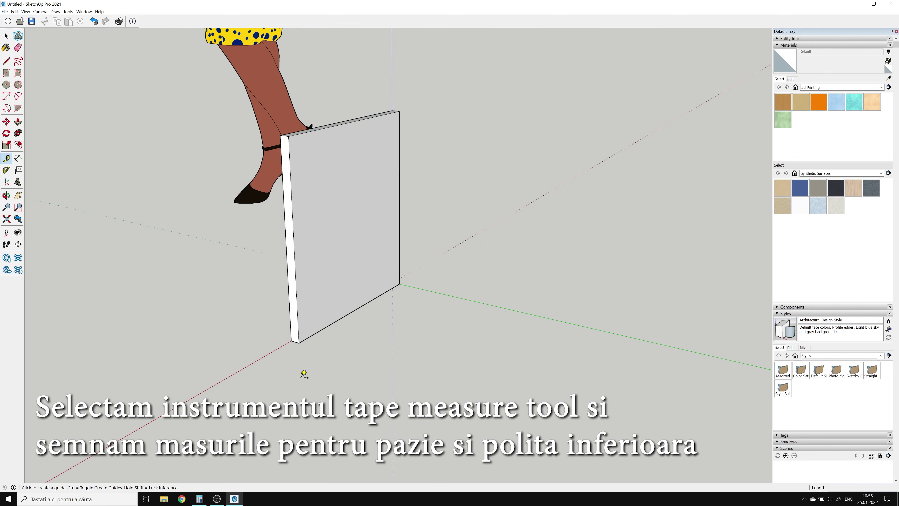
scroll(316, 361, up, 2)
scroll(310, 295, up, 3)
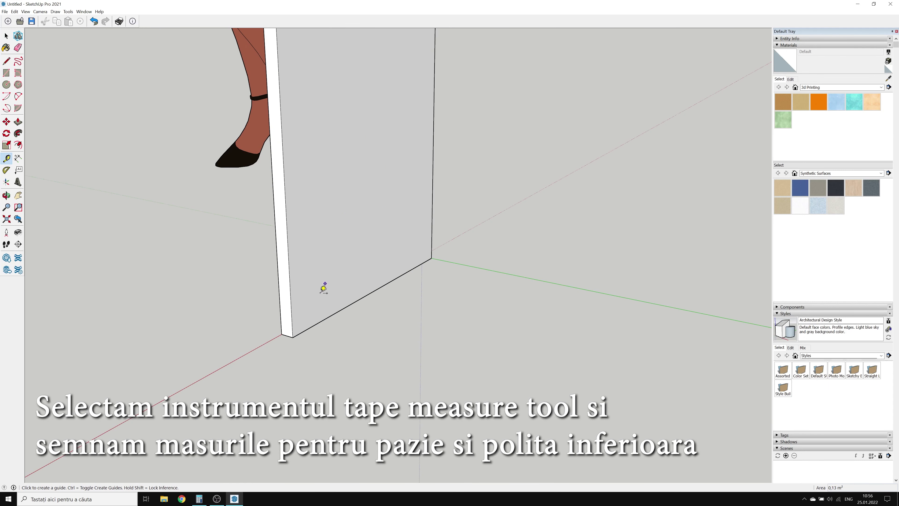
click(325, 314)
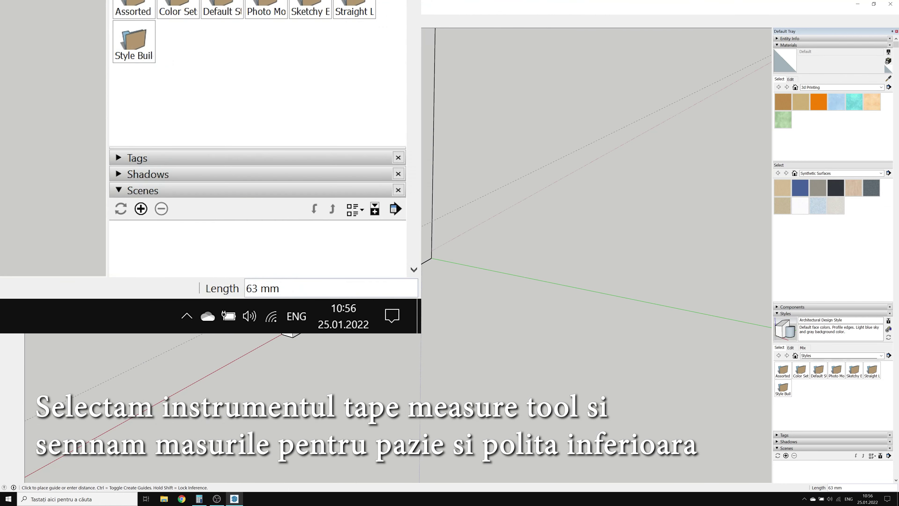
text(70)
key(Return)
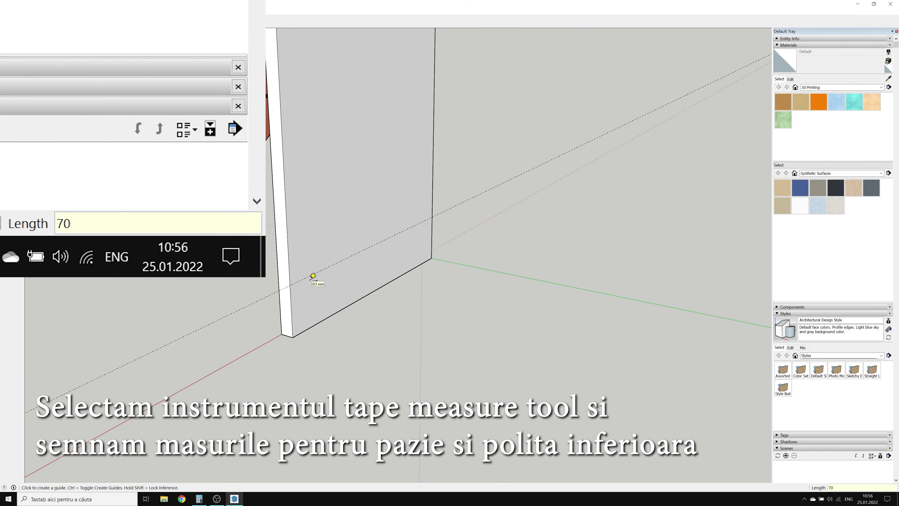
- Add guides parallel to the panel's bottom edge, including two 18 mm offsets
click(291, 313)
text(10)
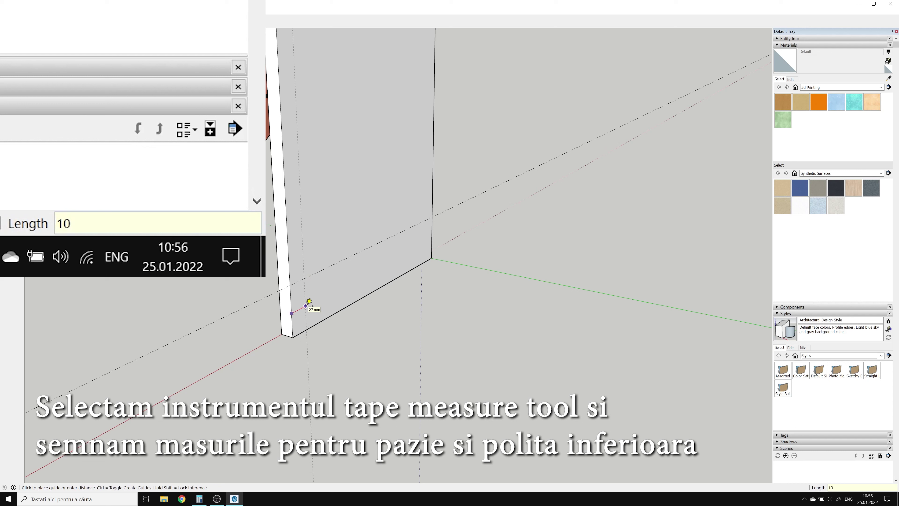
key(Return)
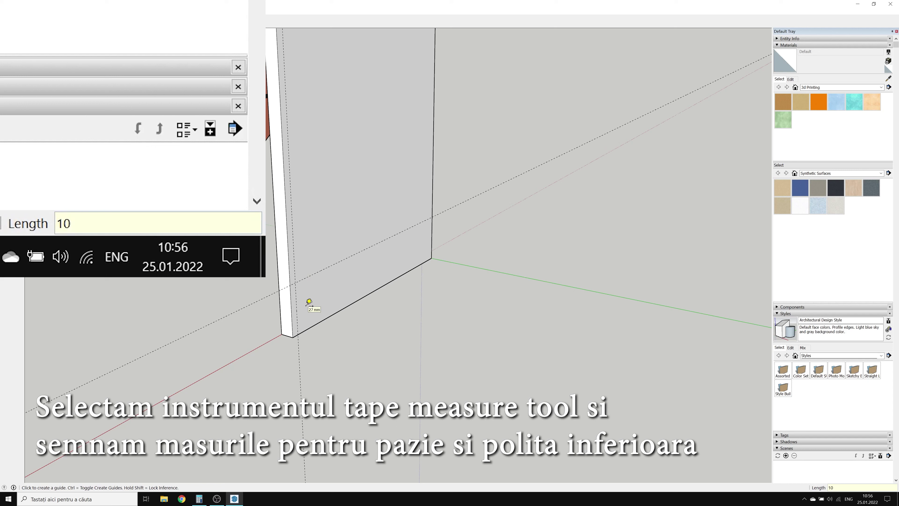
scroll(308, 301, up, 1)
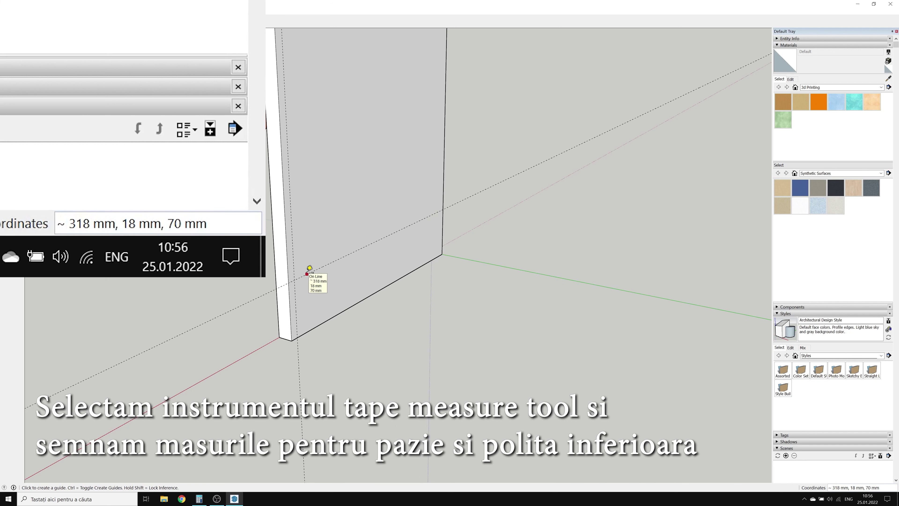
click(309, 268)
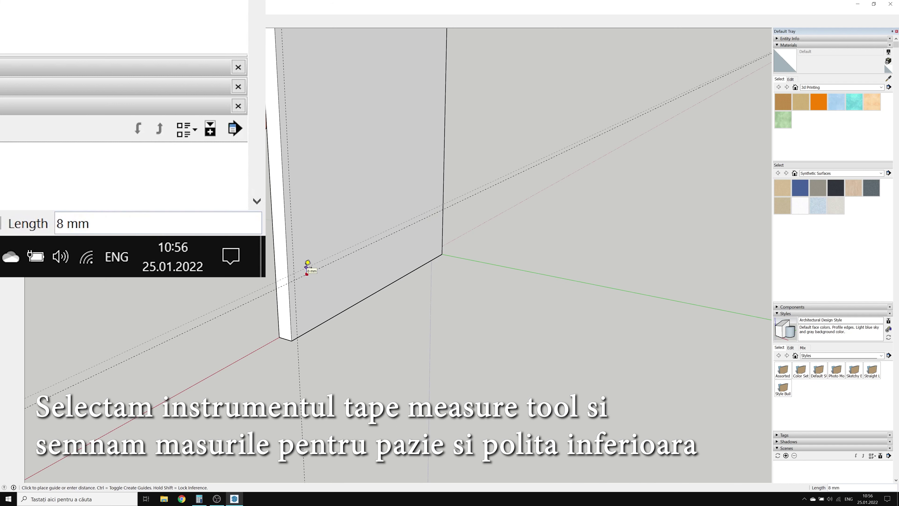
text(18)
key(Return)
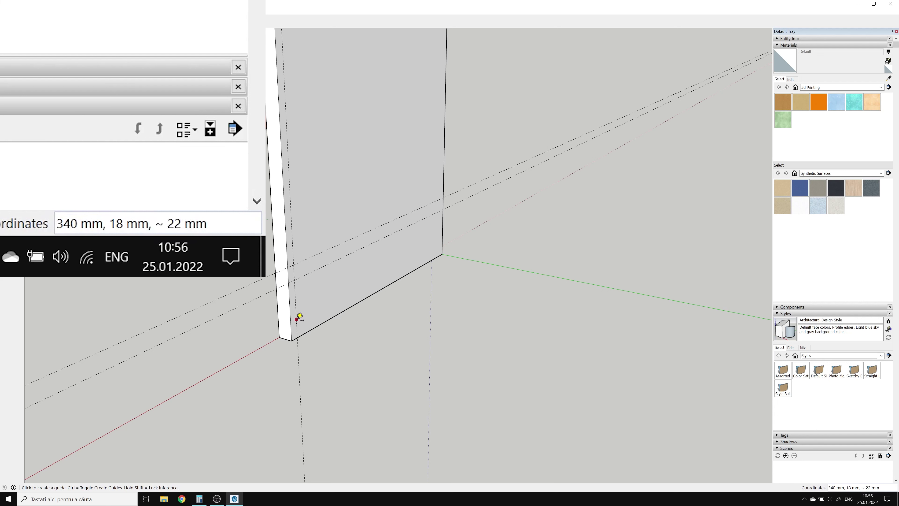
click(297, 321)
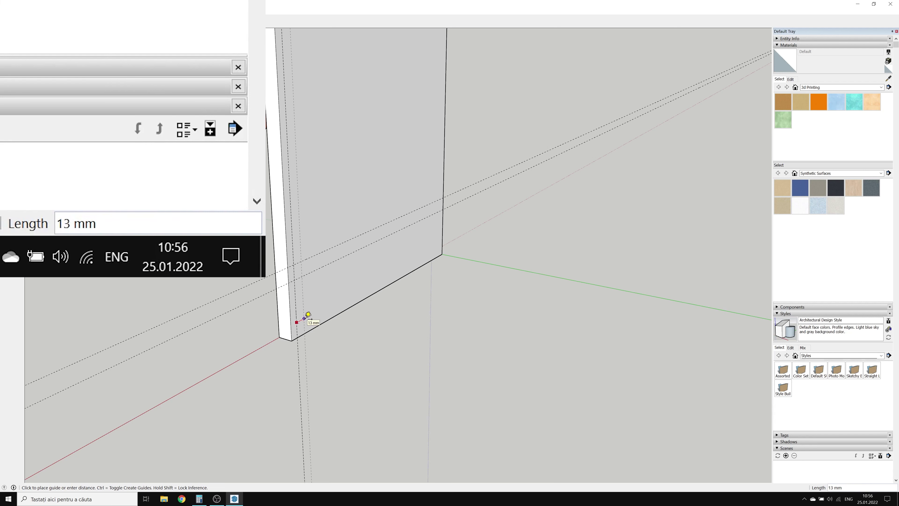
text(18)
key(Return)
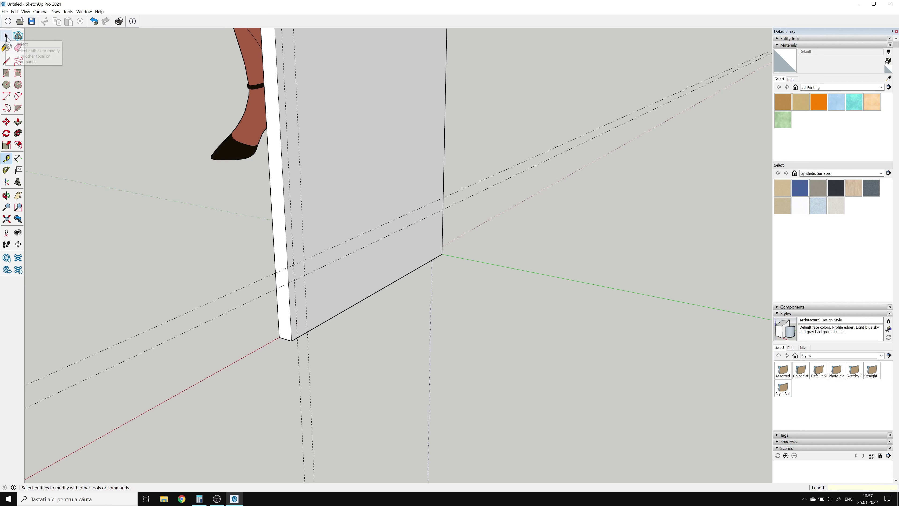
- Draw a base board profile at the panel's foot and extrude it 364 mm
click(7, 72)
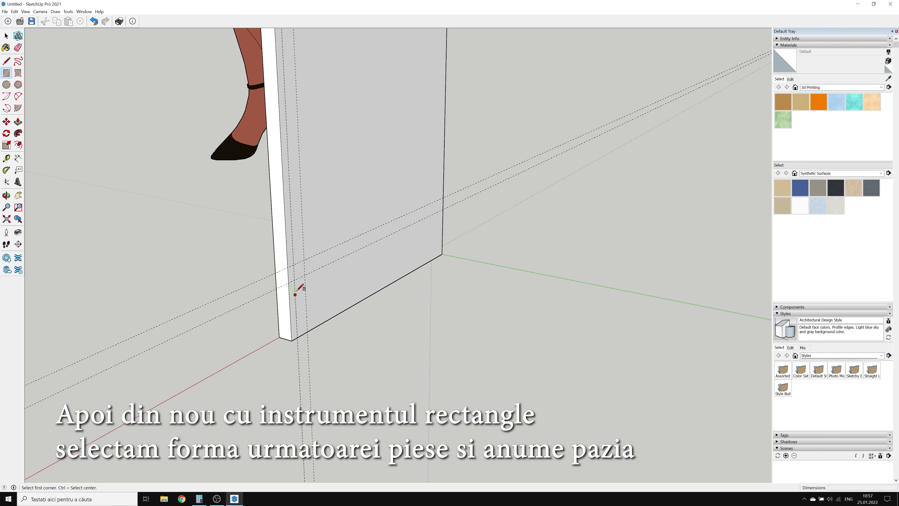
click(294, 280)
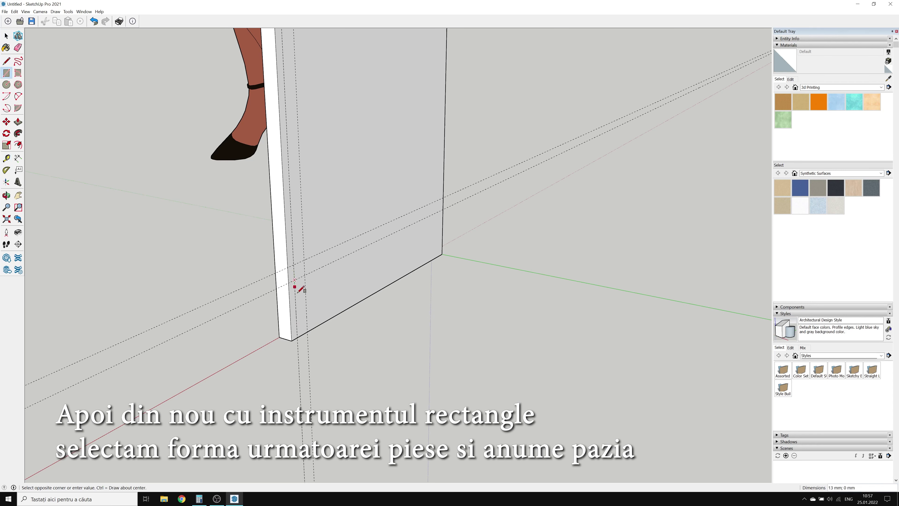
click(308, 331)
key(p)
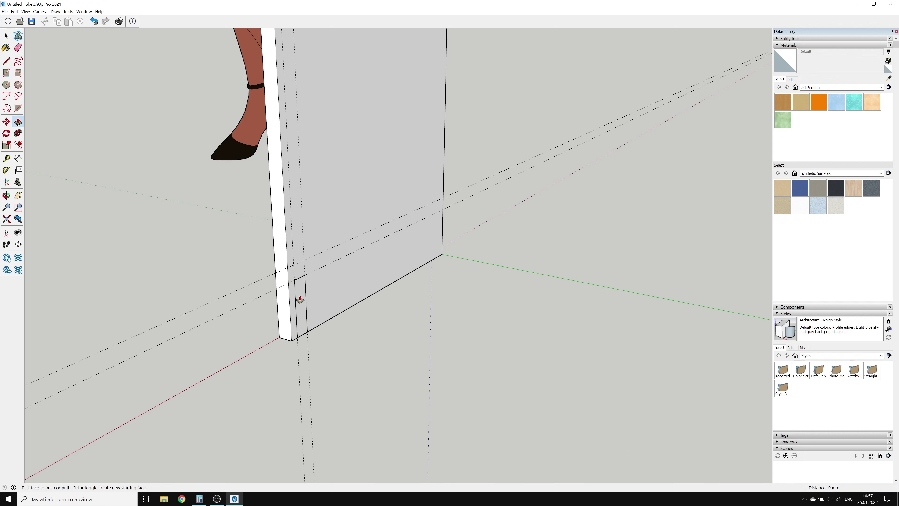
drag(300, 299, 404, 360)
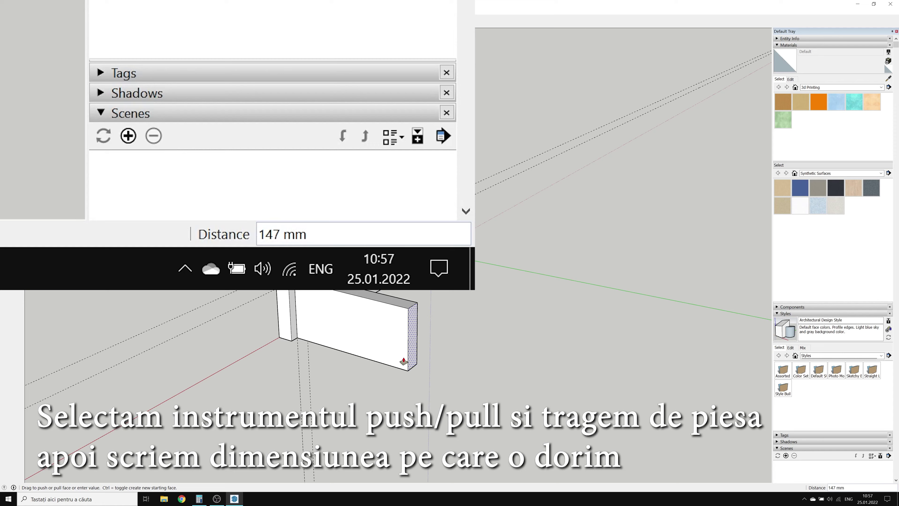
text(364)
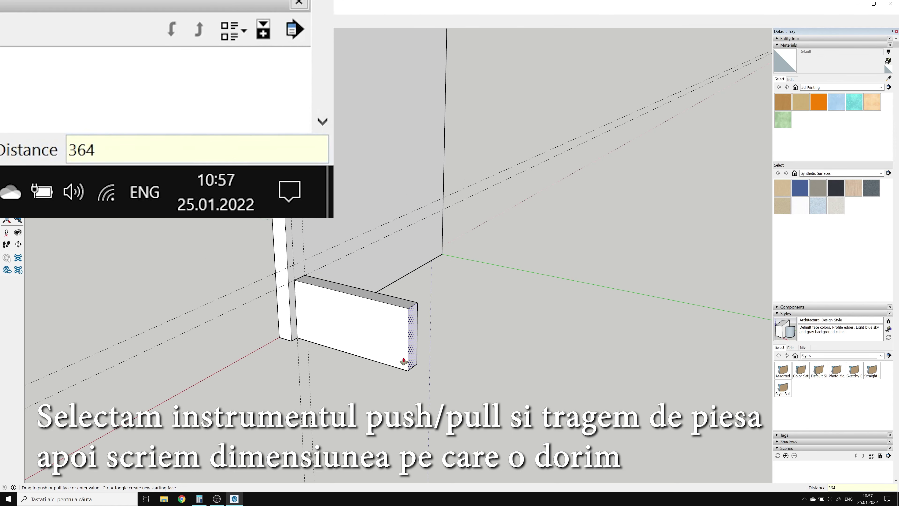
key(Return)
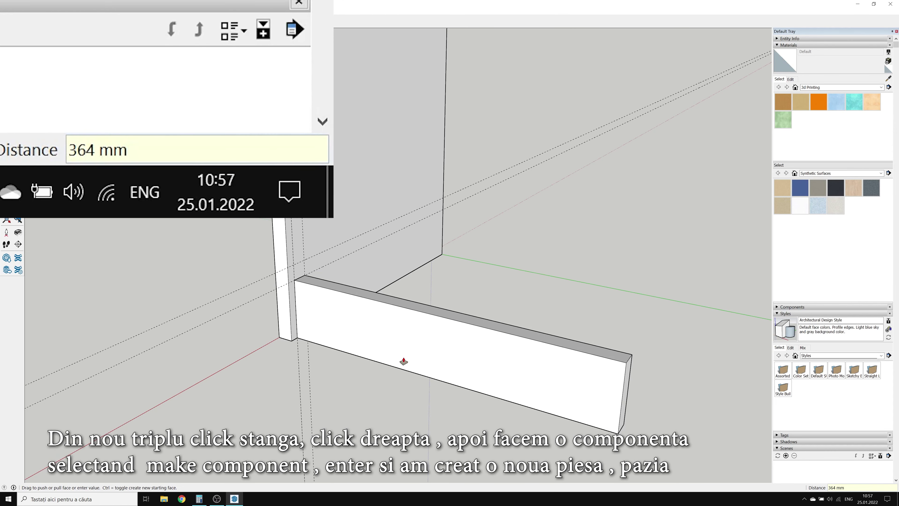
- Make the base board a component
key(space)
triple_click(403, 360)
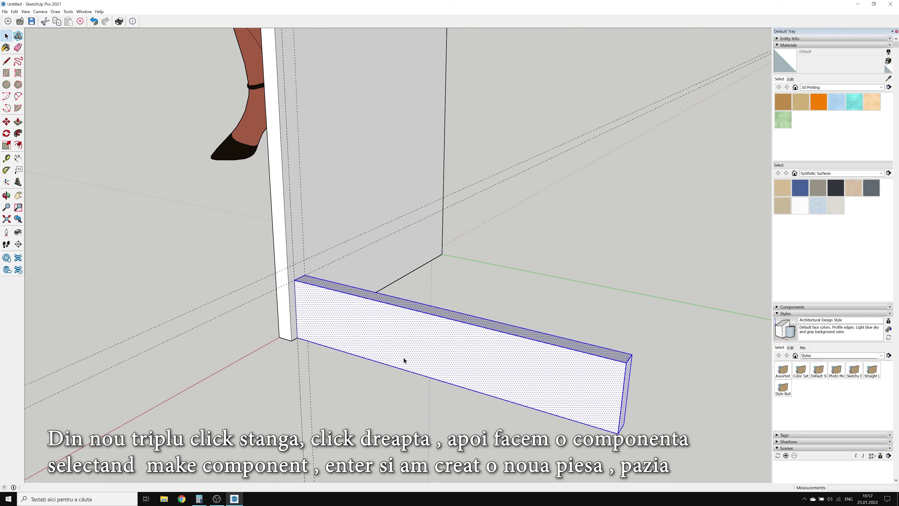
right_click(403, 360)
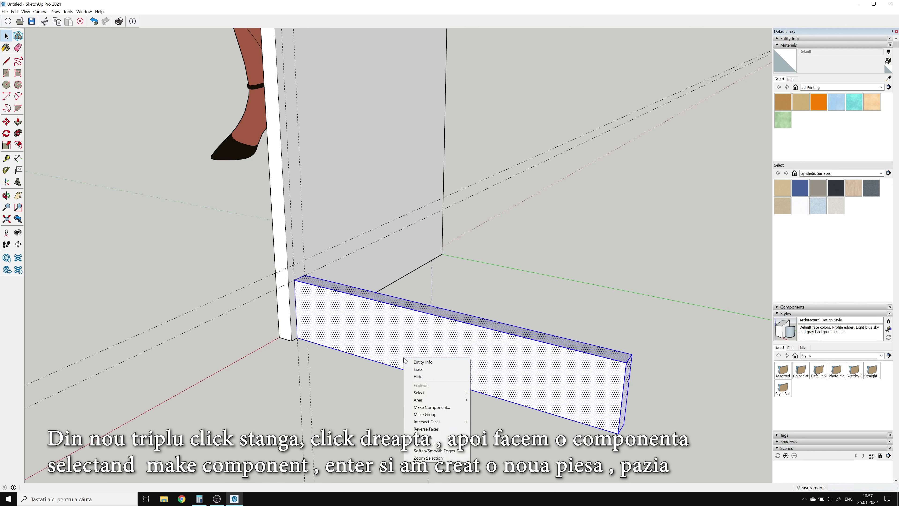
click(432, 407)
key(Return)
- Outline the shelf on the side panel and extrude it 364 mm
key(r)
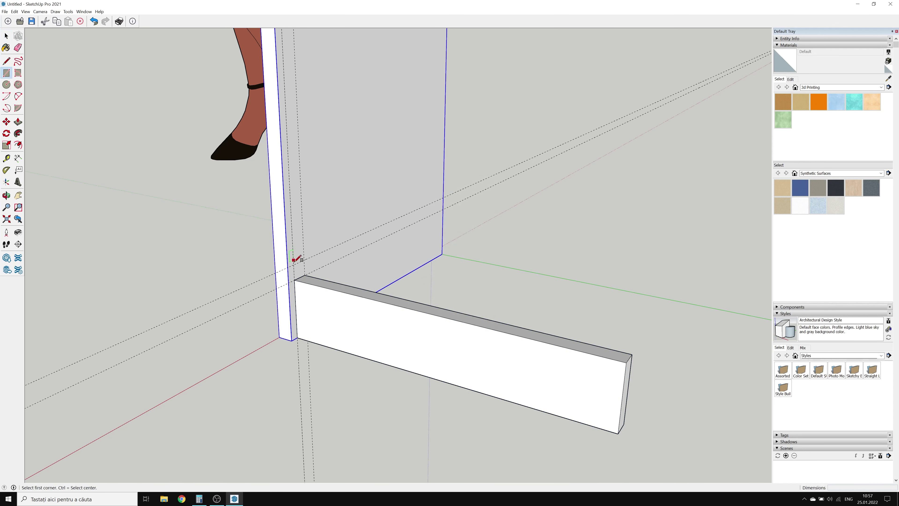
click(290, 265)
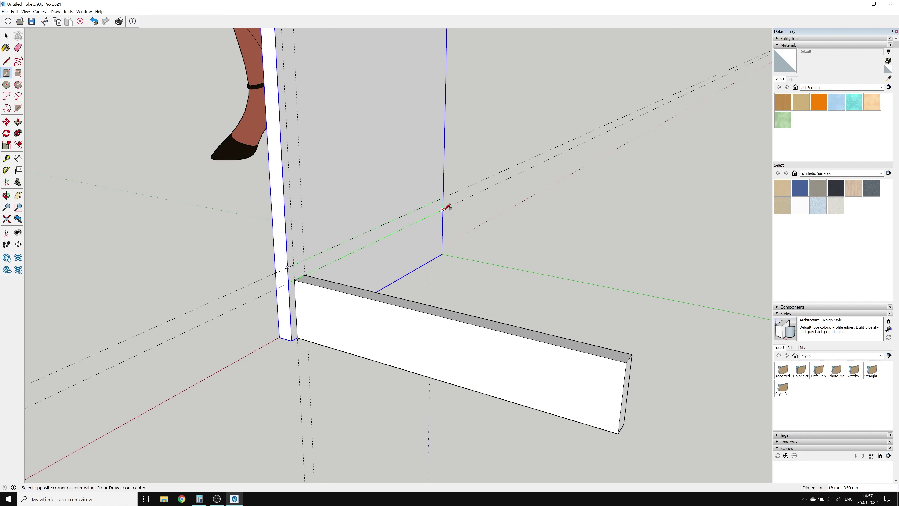
click(443, 209)
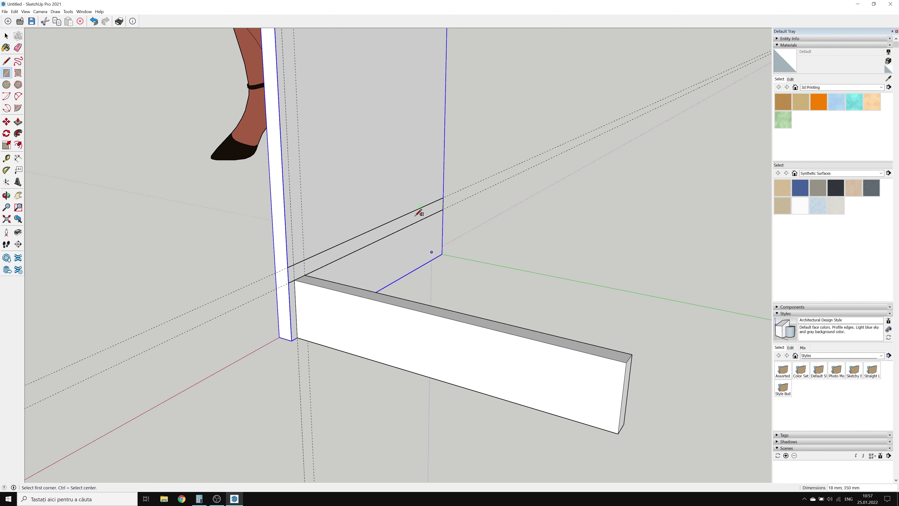
key(p)
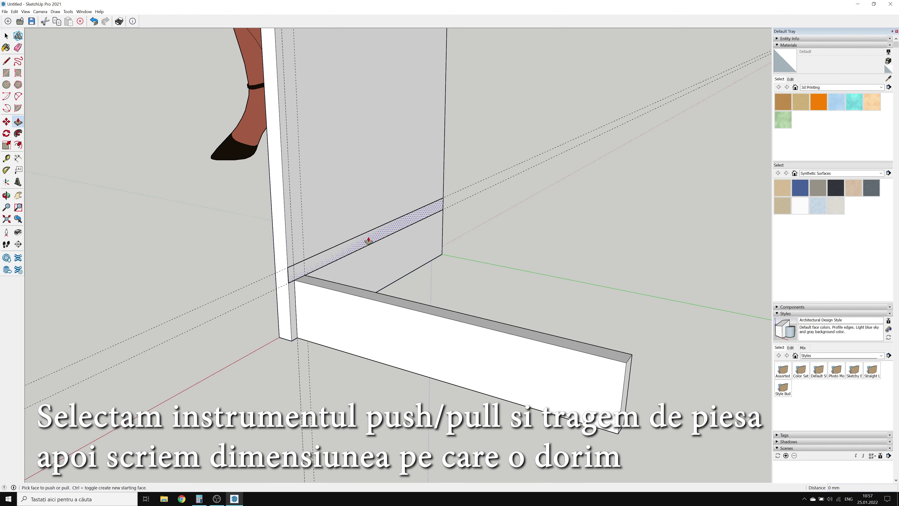
drag(368, 240, 529, 287)
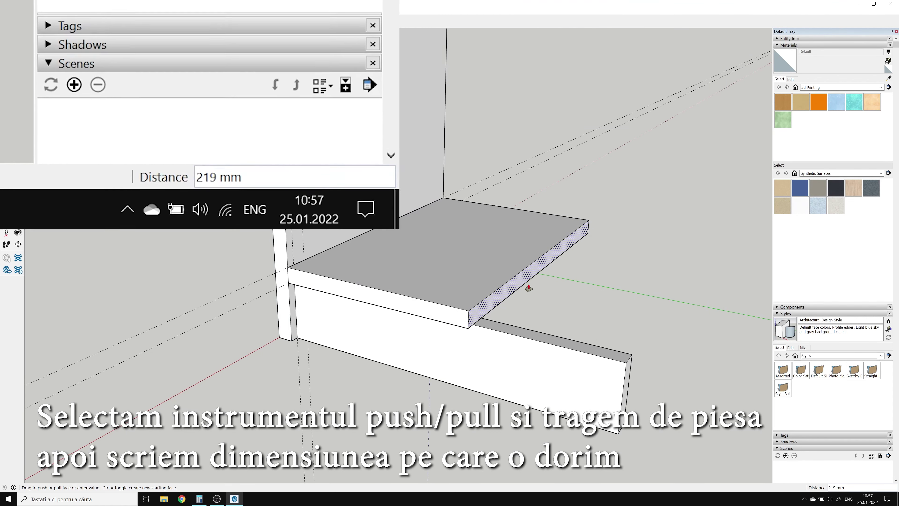
text(364)
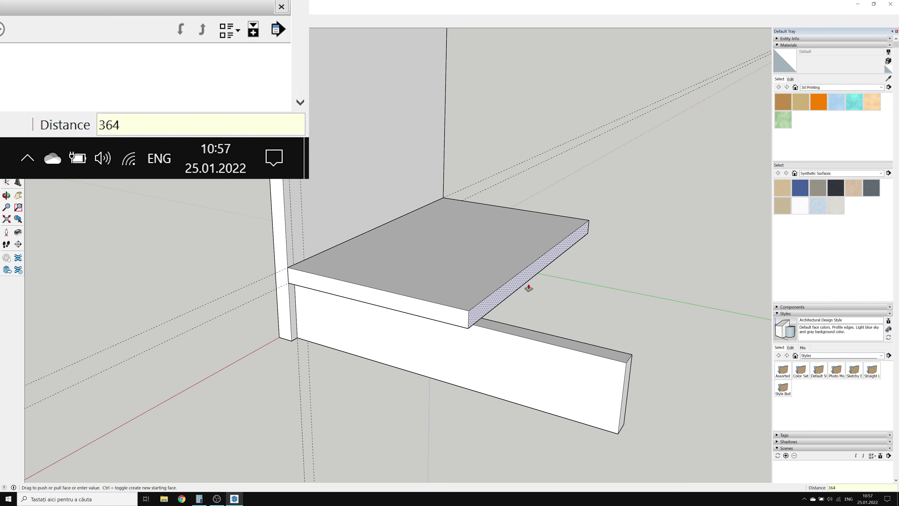
key(Return)
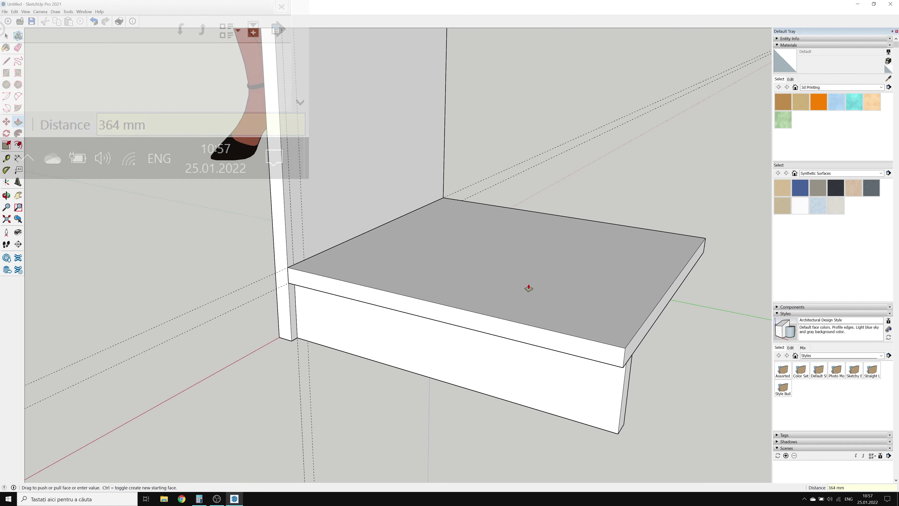
- Make the shelf a component, then select the side panel
key(space)
triple_click(401, 262)
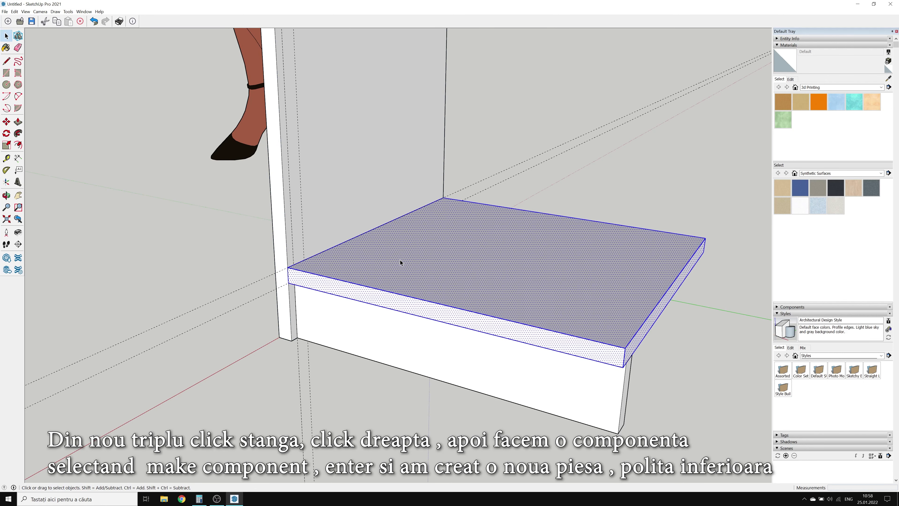
right_click(400, 262)
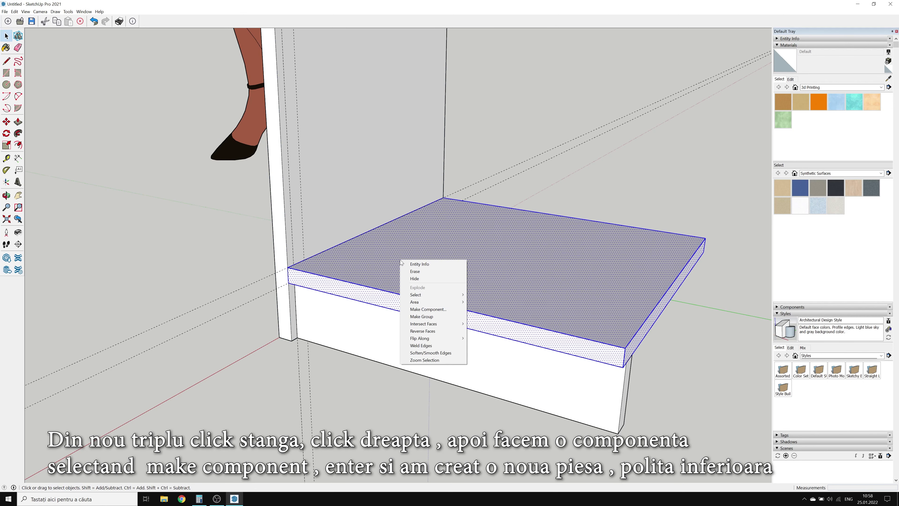
click(434, 309)
key(Return)
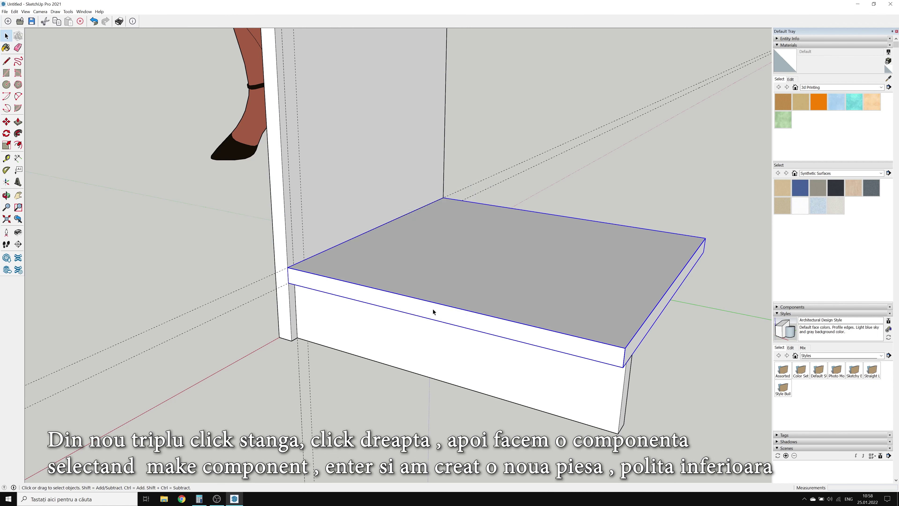
click(256, 187)
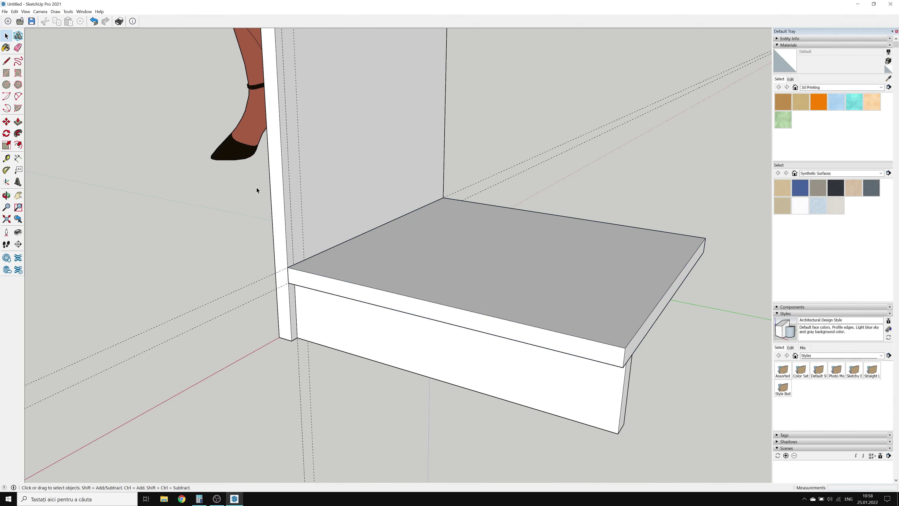
click(320, 182)
- Copy the side panel to the shelf's right end, snapping its bottom corner into place
scroll(321, 181, down, 2)
scroll(317, 181, down, 1)
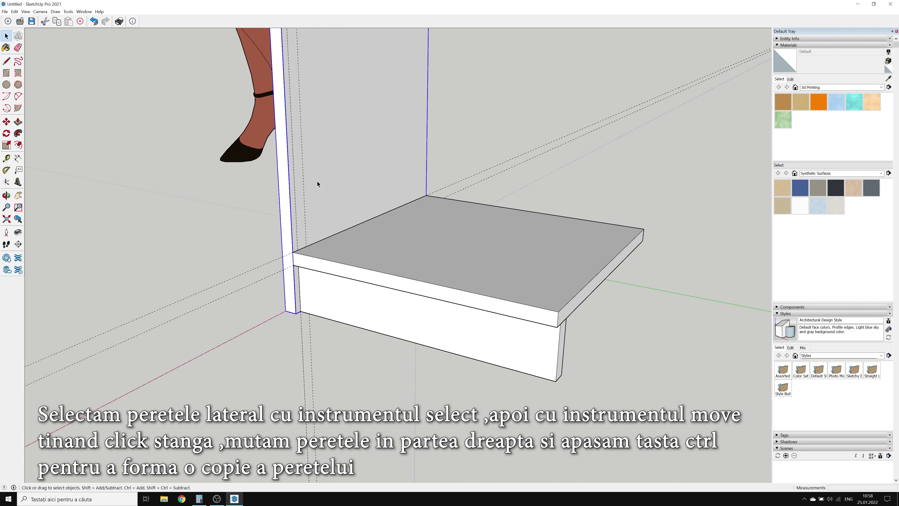
scroll(313, 333, down, 1)
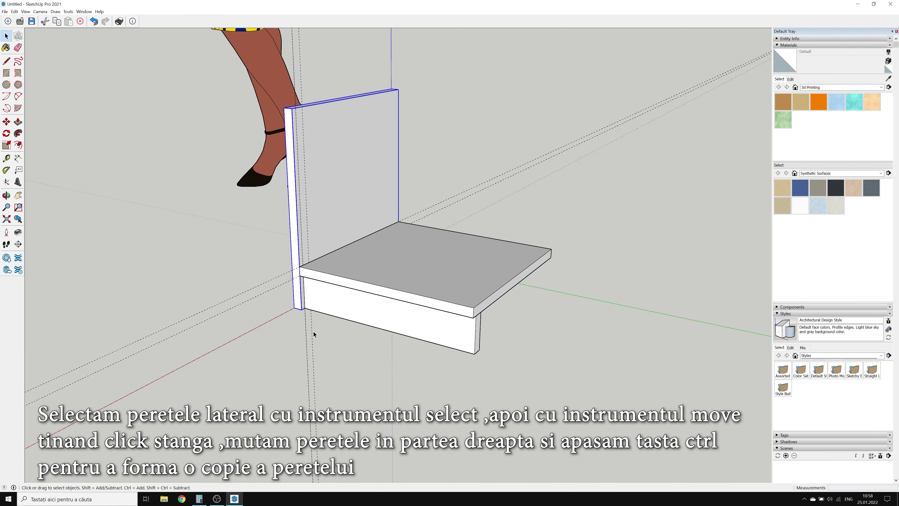
scroll(321, 192, up, 1)
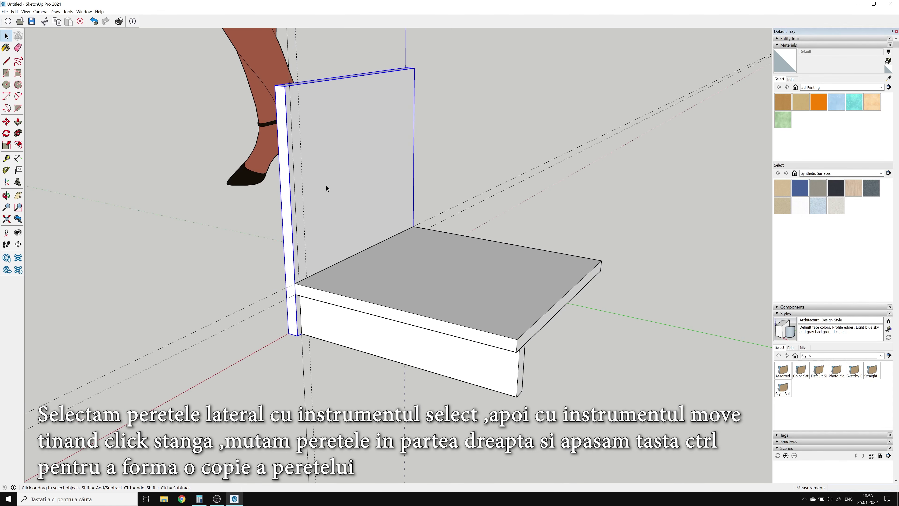
key(m)
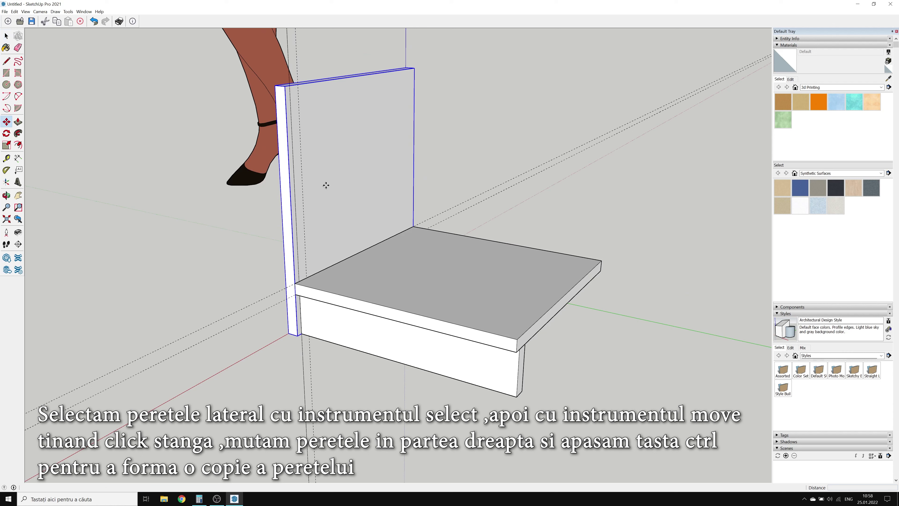
drag(326, 185, 563, 221)
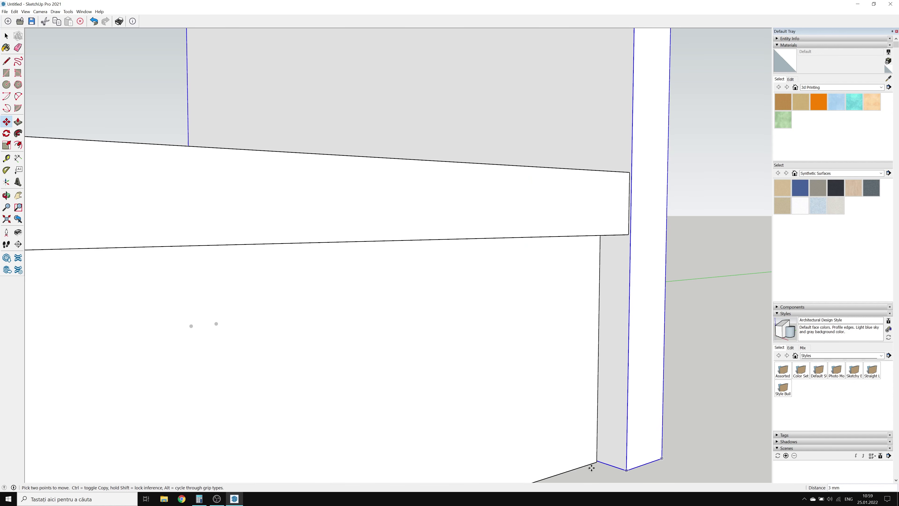
scroll(591, 468, up, 3)
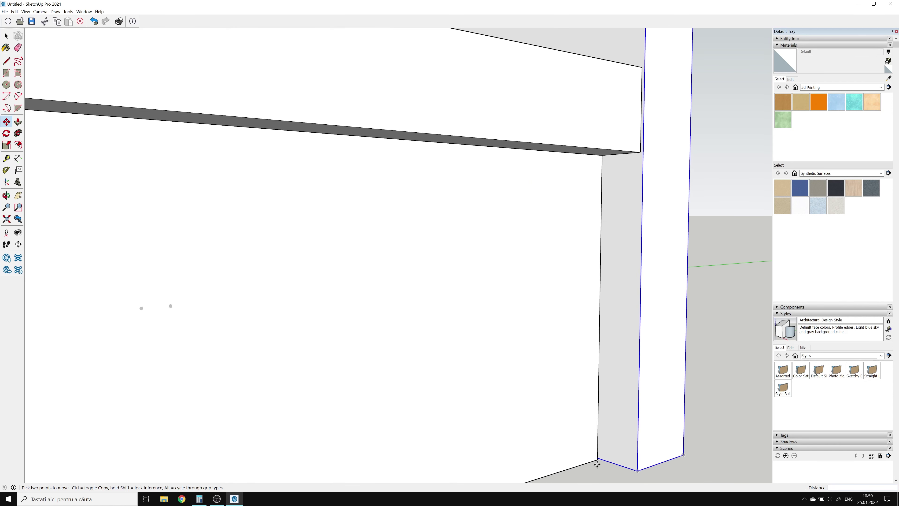
scroll(596, 461, up, 2)
click(601, 458)
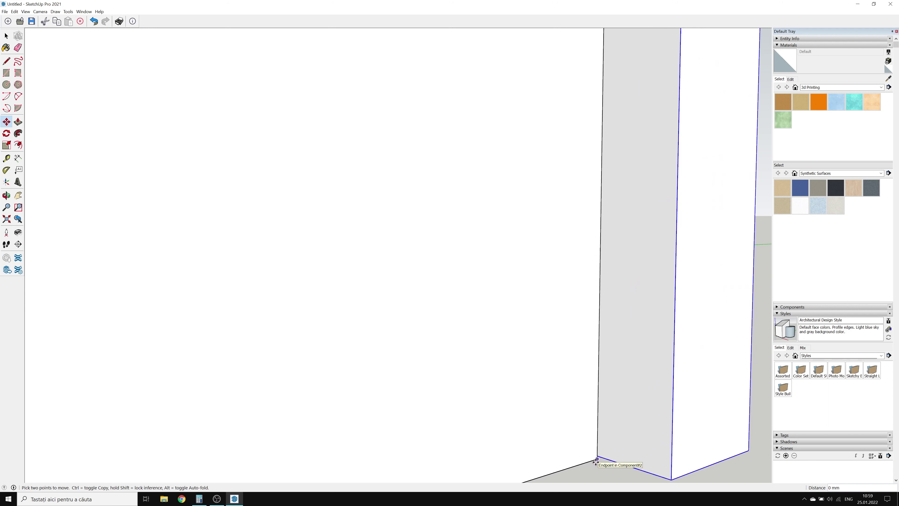
scroll(599, 459, up, 2)
scroll(605, 455, up, 1)
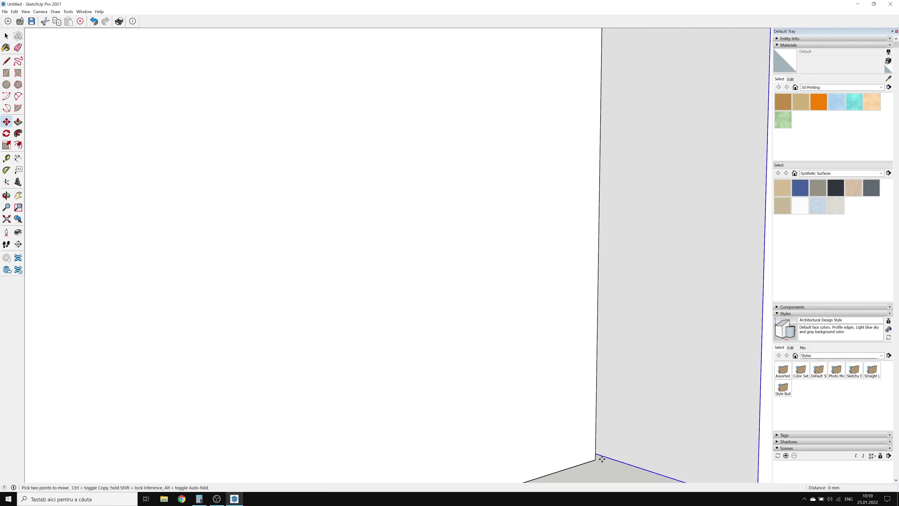
scroll(615, 448, down, 1)
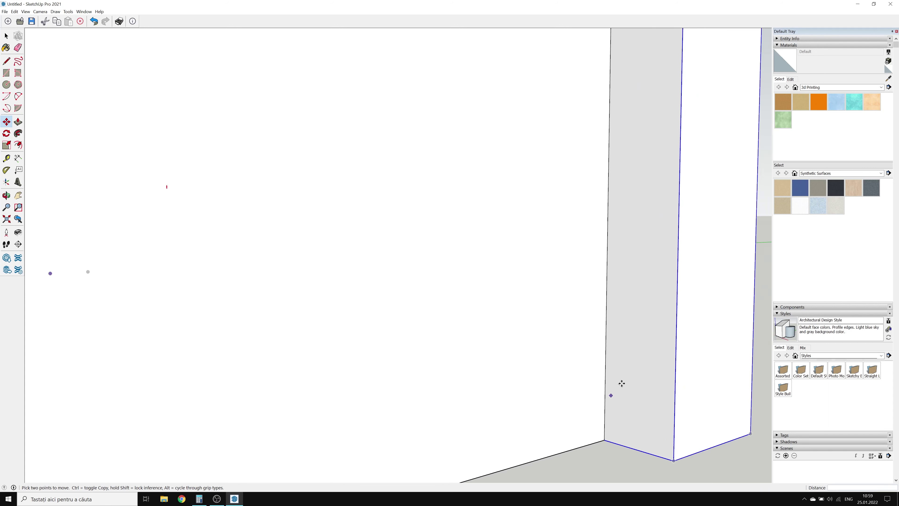
scroll(620, 382, down, 2)
scroll(632, 386, down, 1)
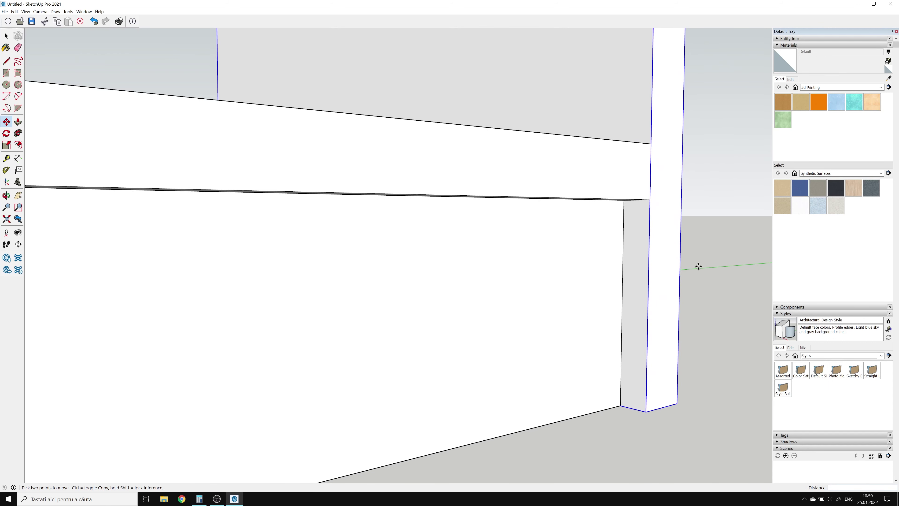
mouse_move(713, 219)
middle_down()
mouse_move(644, 247)
mouse_move(488, 267)
mouse_move(446, 157)
mouse_move(412, 183)
mouse_move(428, 163)
mouse_move(315, 155)
mouse_move(552, 177)
mouse_move(445, 182)
mouse_move(478, 187)
middle_up()
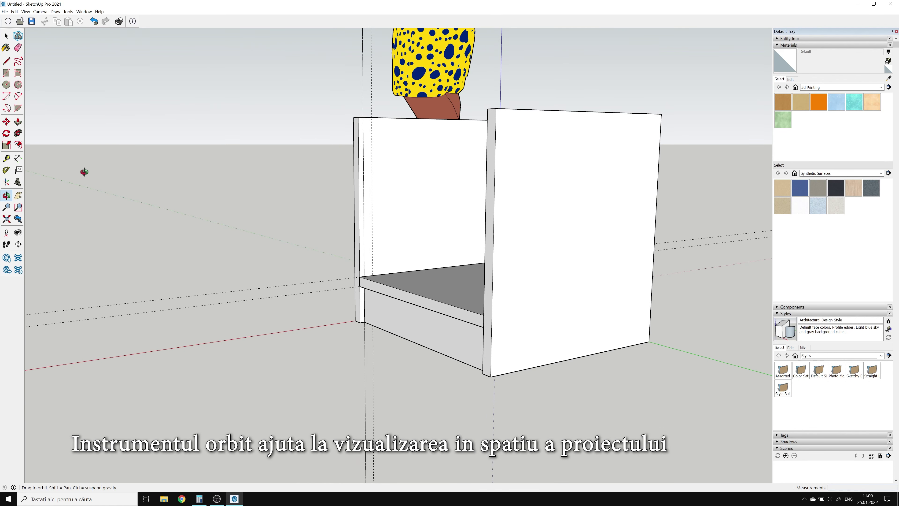
- Dimension both side panels at 382 mm height
click(18, 159)
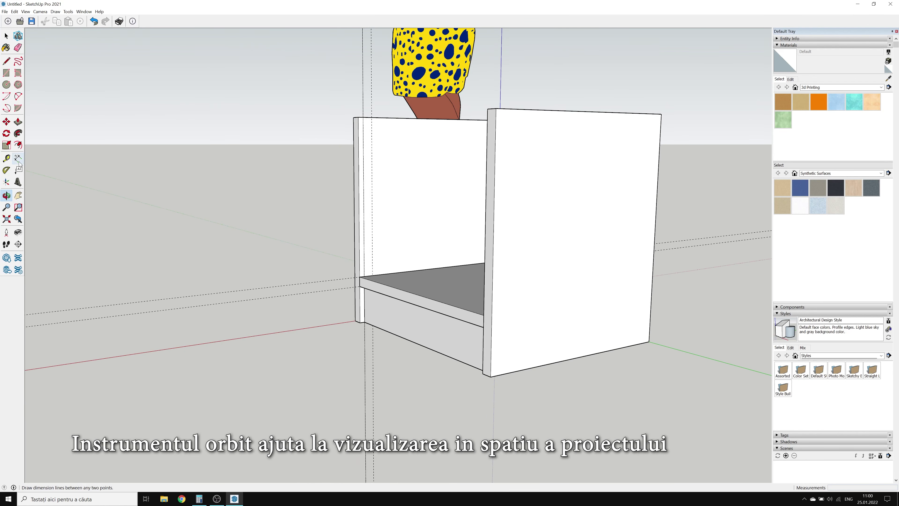
click(356, 321)
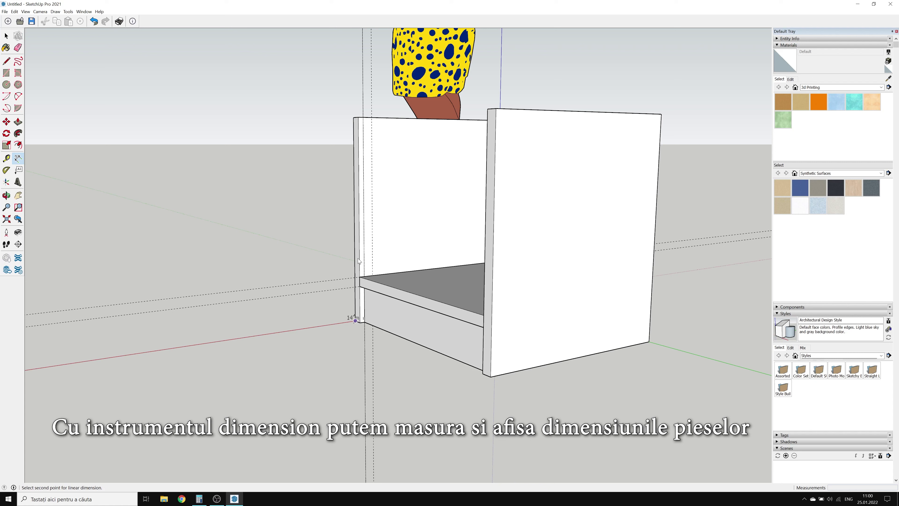
click(354, 118)
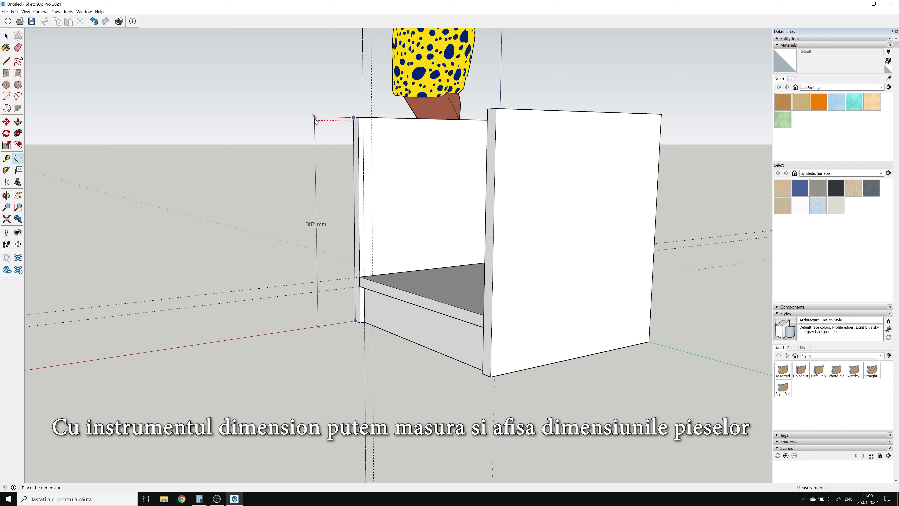
click(315, 117)
click(496, 109)
click(491, 377)
click(538, 367)
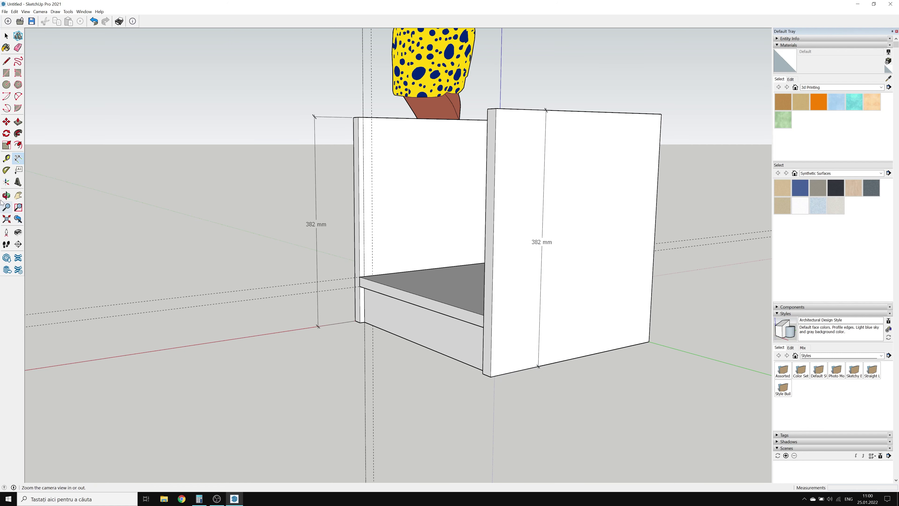
- Dimension the 364 mm inner width across the cabinet bottom
click(6, 195)
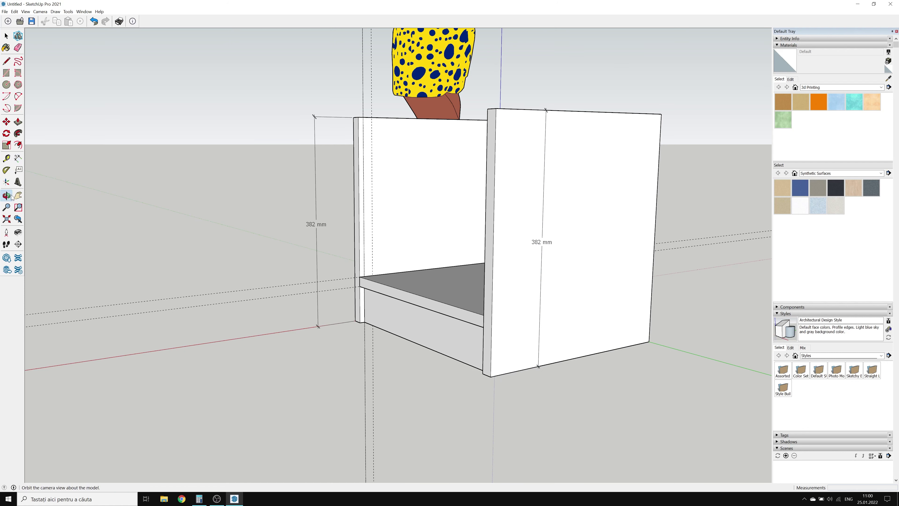
drag(249, 245, 400, 266)
scroll(389, 273, up, 1)
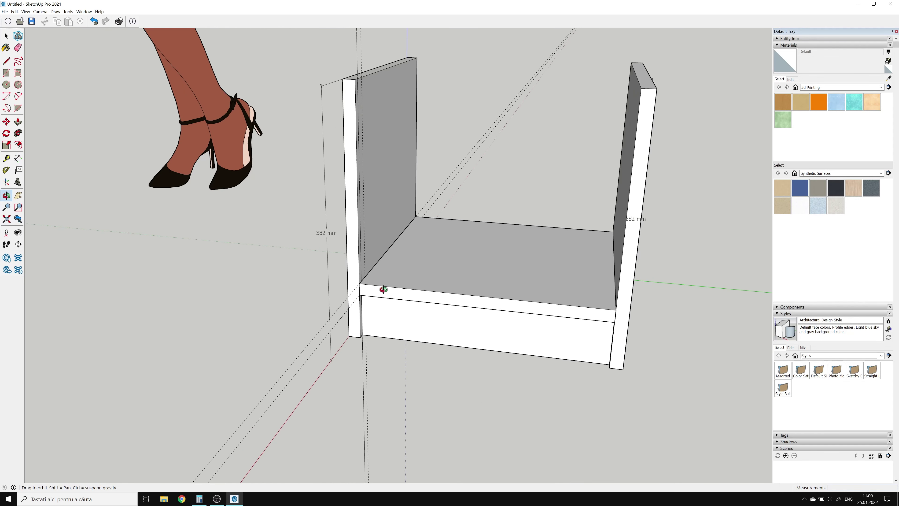
scroll(388, 274, up, 1)
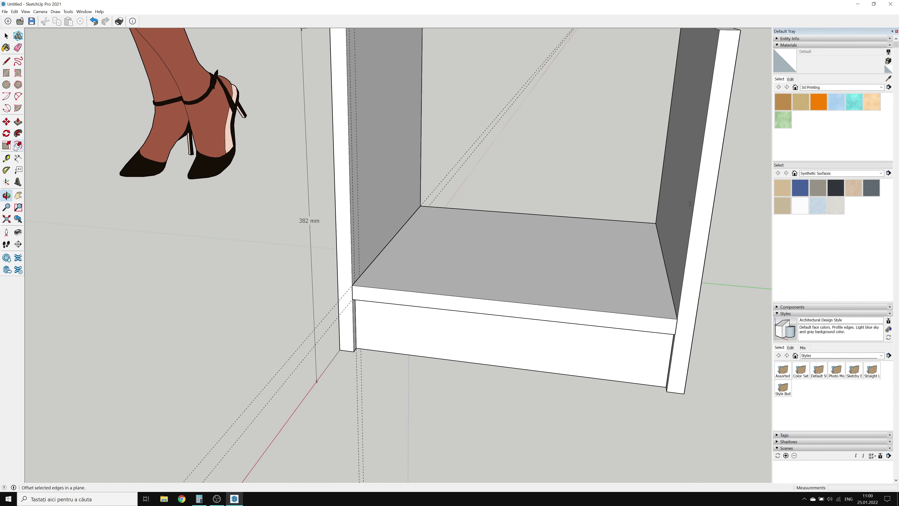
click(18, 159)
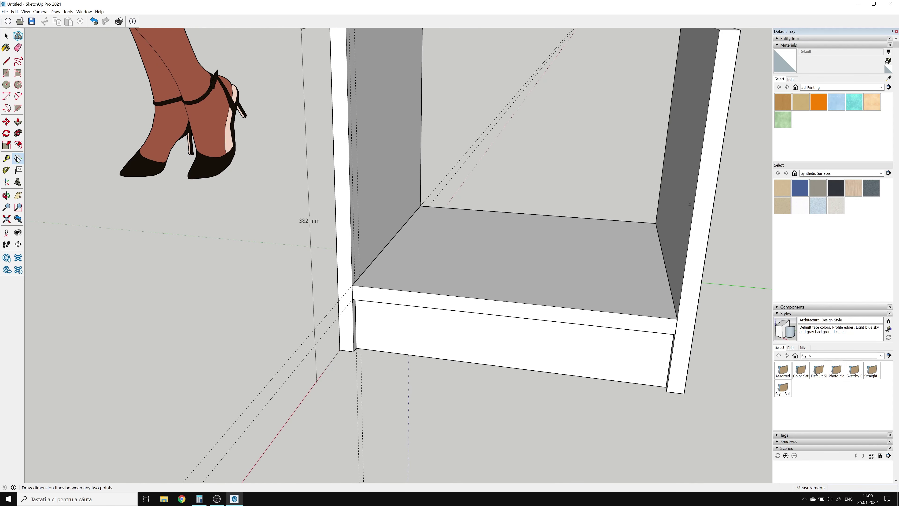
click(352, 286)
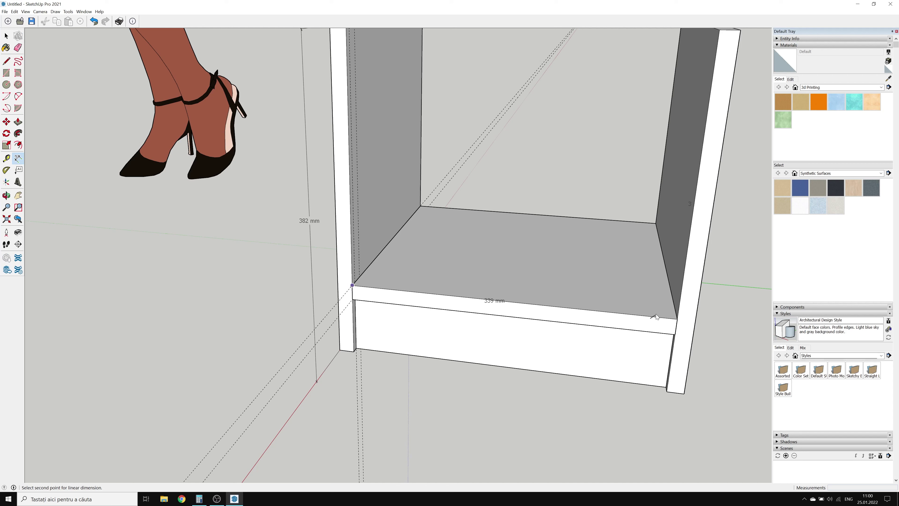
click(677, 318)
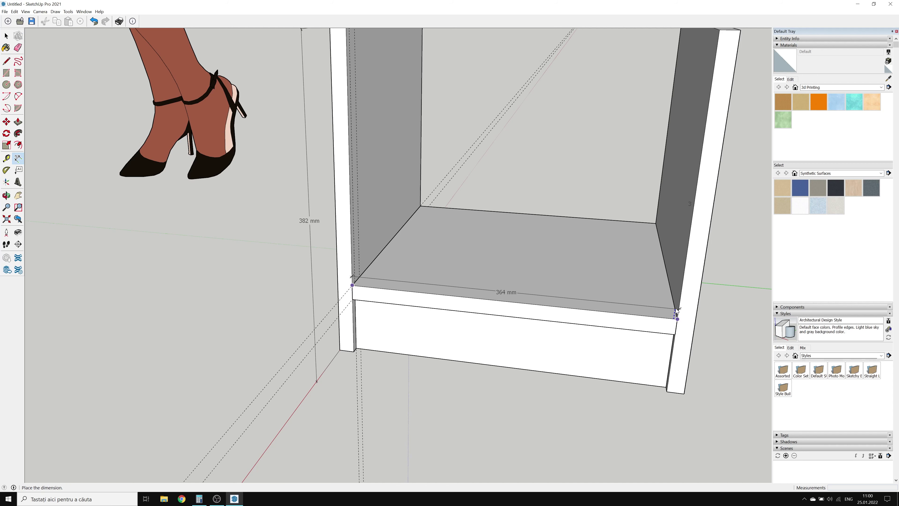
click(676, 304)
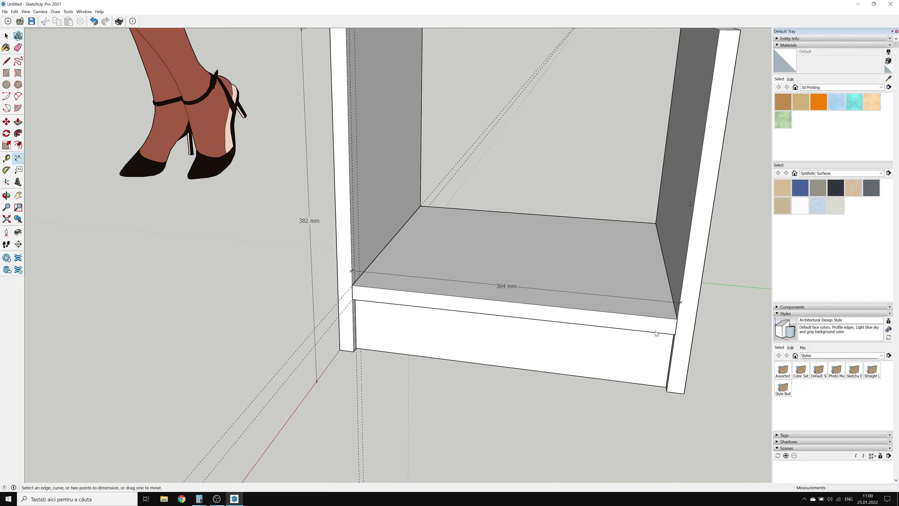
- Add the 70 mm plinth height dimension
scroll(408, 399, up, 5)
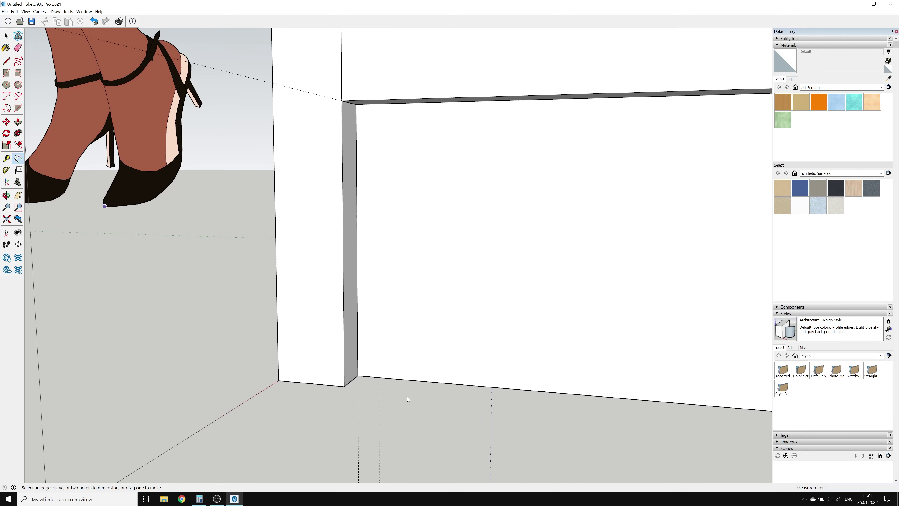
click(358, 376)
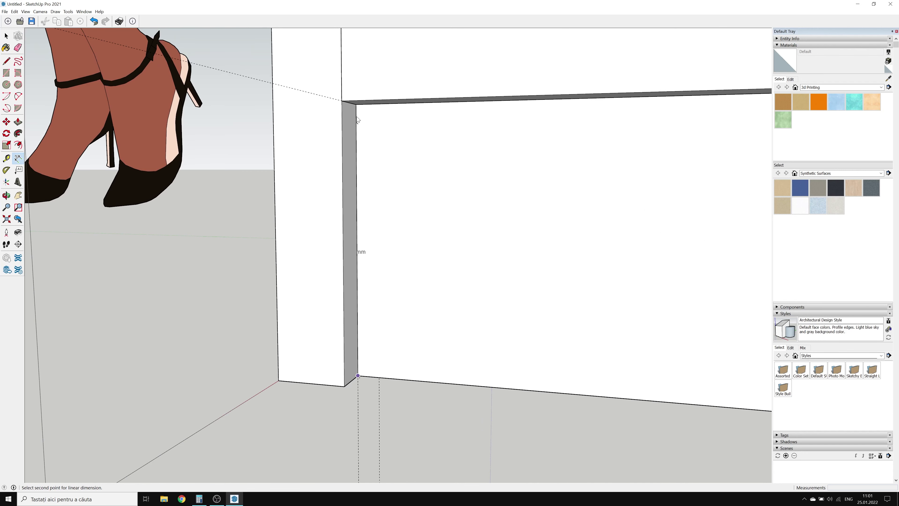
click(356, 104)
click(522, 127)
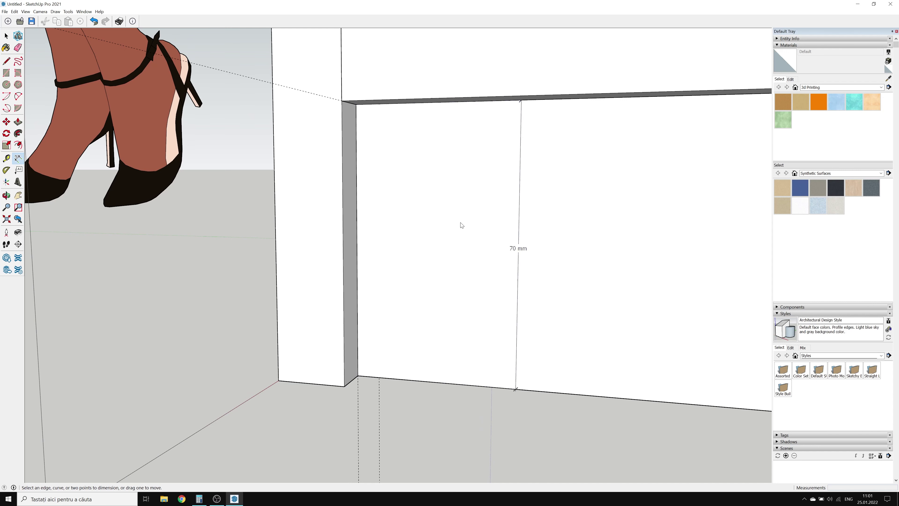
- Move the 364 mm dimension down onto the plinth front
scroll(367, 283, down, 3)
scroll(299, 308, down, 3)
scroll(269, 312, down, 3)
scroll(269, 312, down, 2)
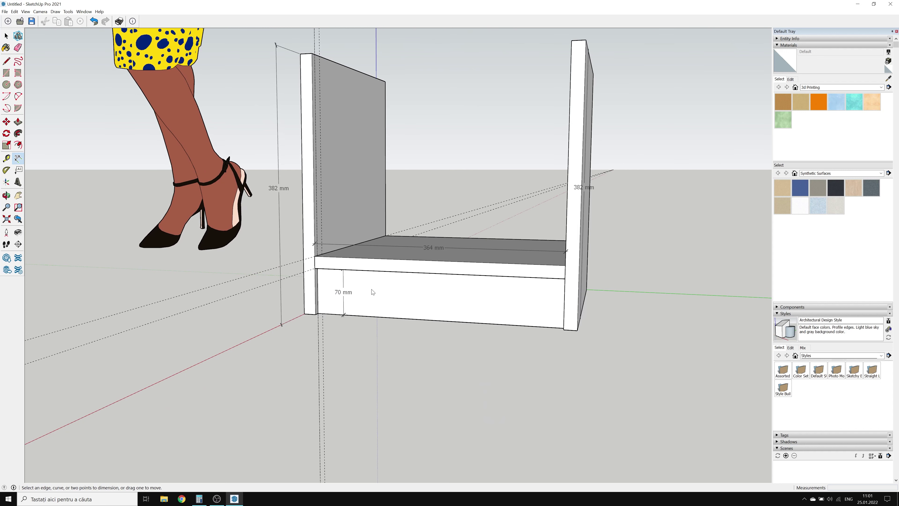
click(426, 245)
drag(428, 248, 428, 284)
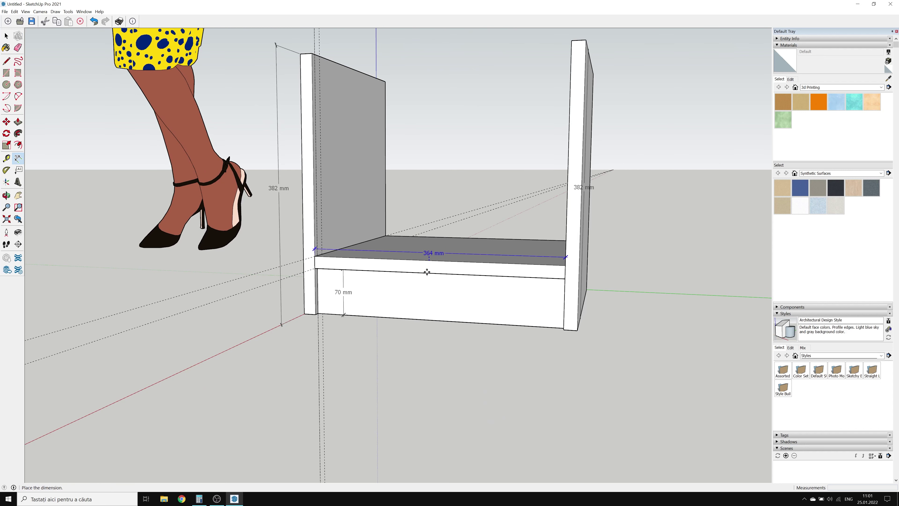
click(428, 284)
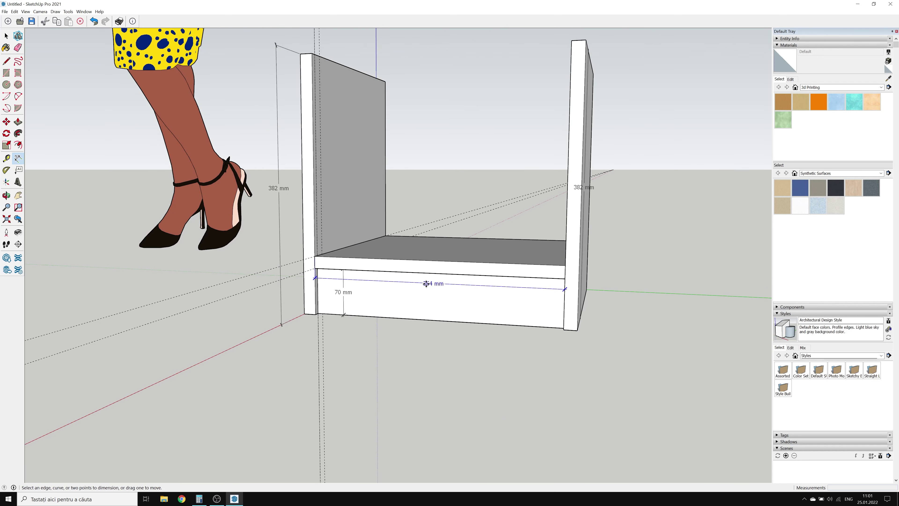
key(Escape)
- Dimension the 350 mm side depth on the cabinet's right side
click(6, 195)
drag(461, 294, 394, 292)
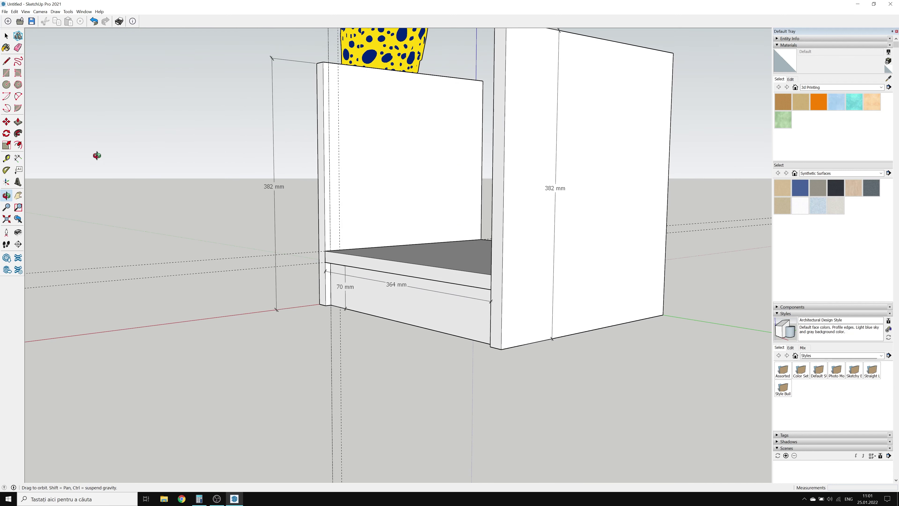
click(17, 157)
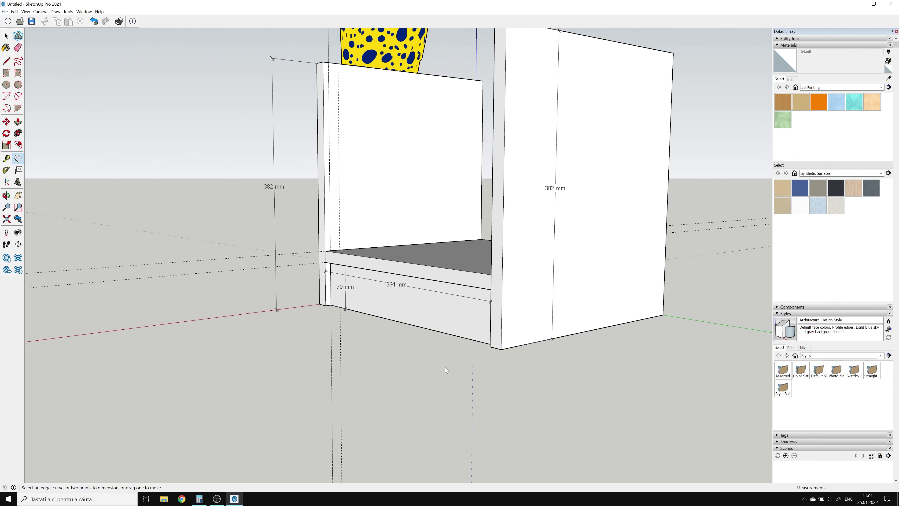
click(500, 350)
click(506, 351)
click(504, 352)
click(505, 353)
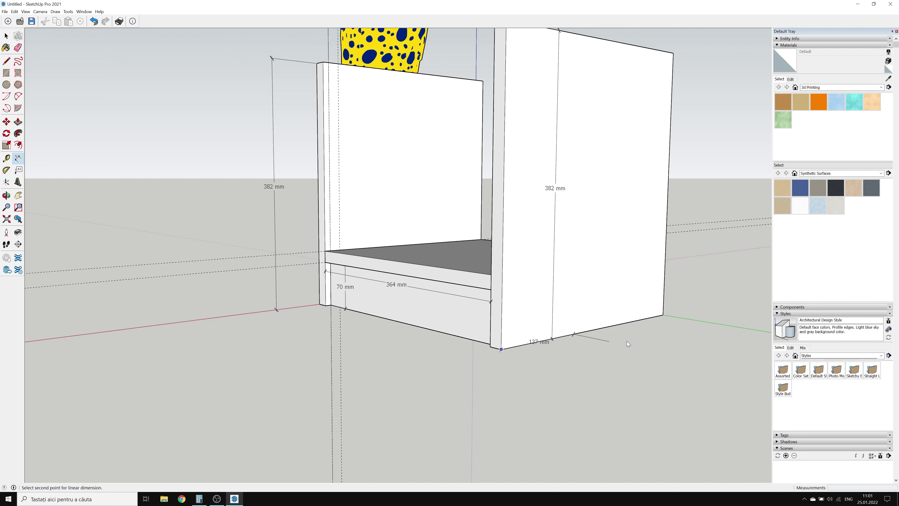
click(663, 314)
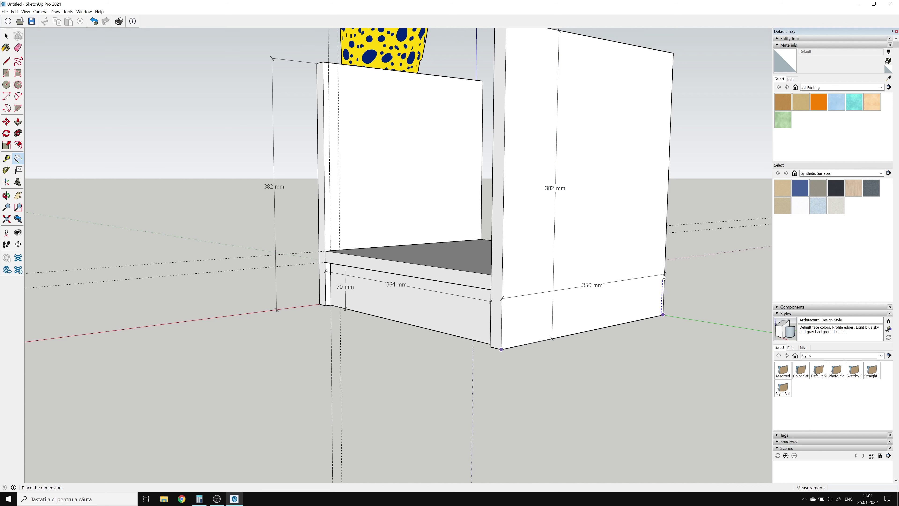
click(662, 274)
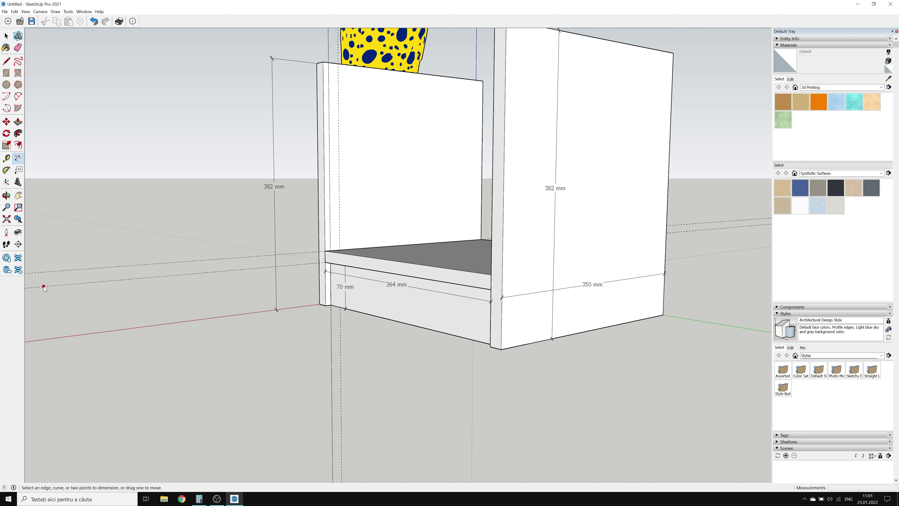
click(6, 195)
mouse_move(424, 244)
mouse_down()
mouse_move(433, 287)
mouse_move(586, 378)
mouse_move(597, 428)
mouse_move(555, 360)
mouse_move(610, 375)
mouse_move(629, 352)
mouse_up()
- Draw a 400 × 350 mm top face spanning the tops of both side panels
drag(605, 136, 592, 155)
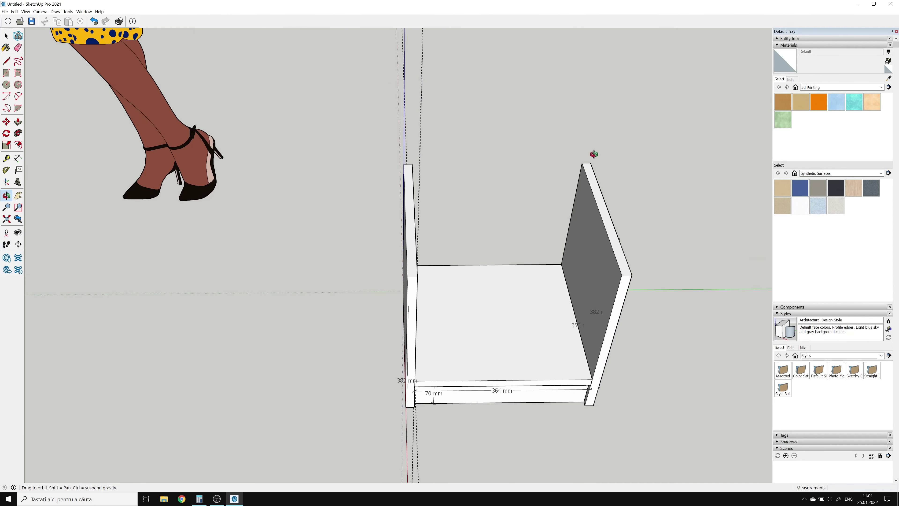
scroll(558, 179, up, 2)
drag(551, 225, 546, 228)
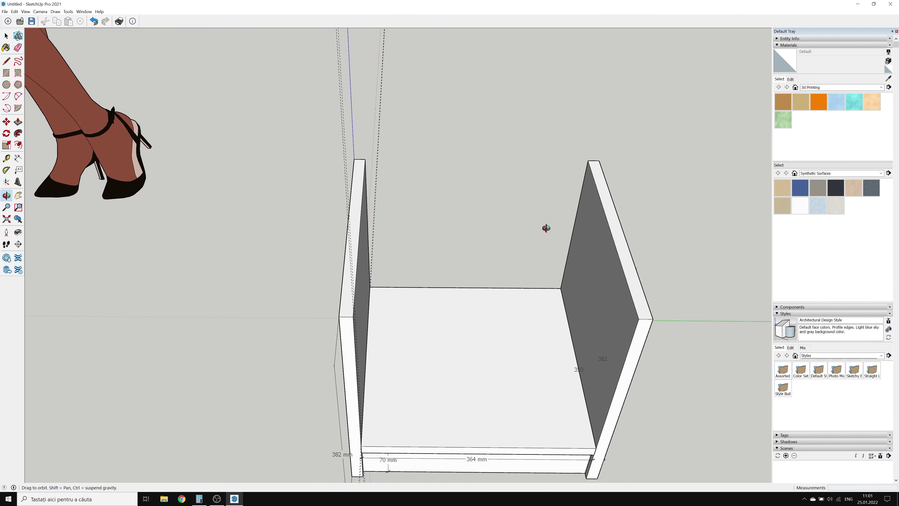
click(6, 73)
click(599, 160)
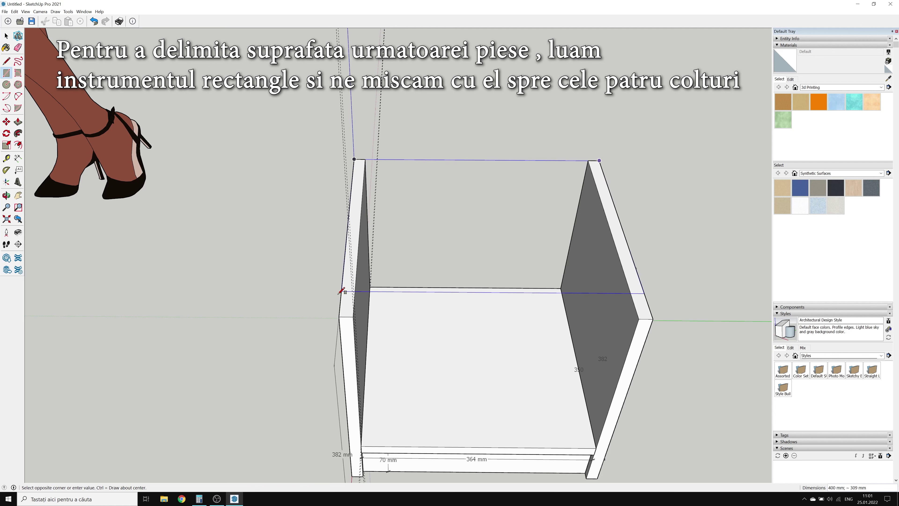
click(341, 312)
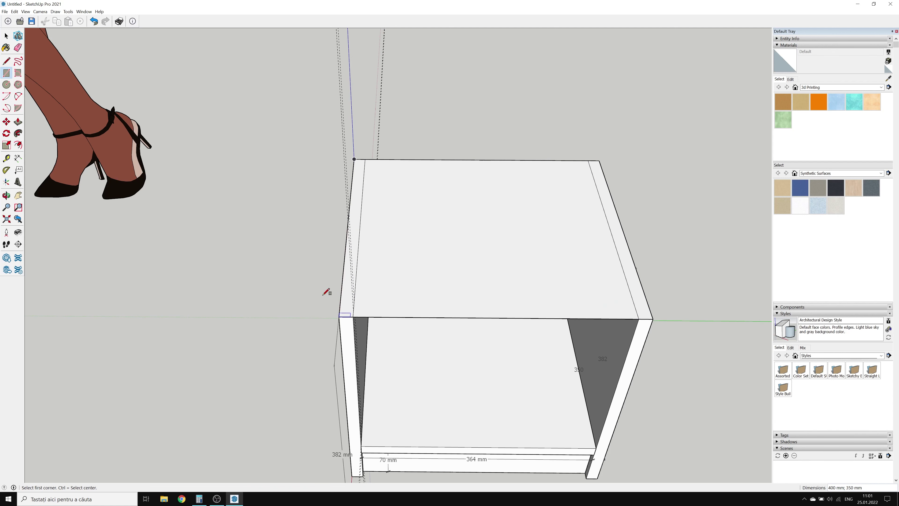
- Push/pull the top face up to an 18 mm thickness
click(18, 122)
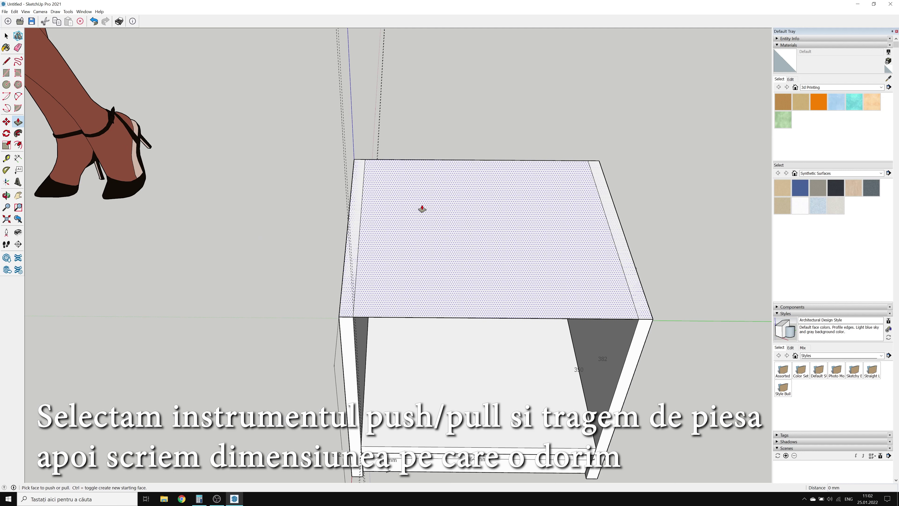
click(452, 226)
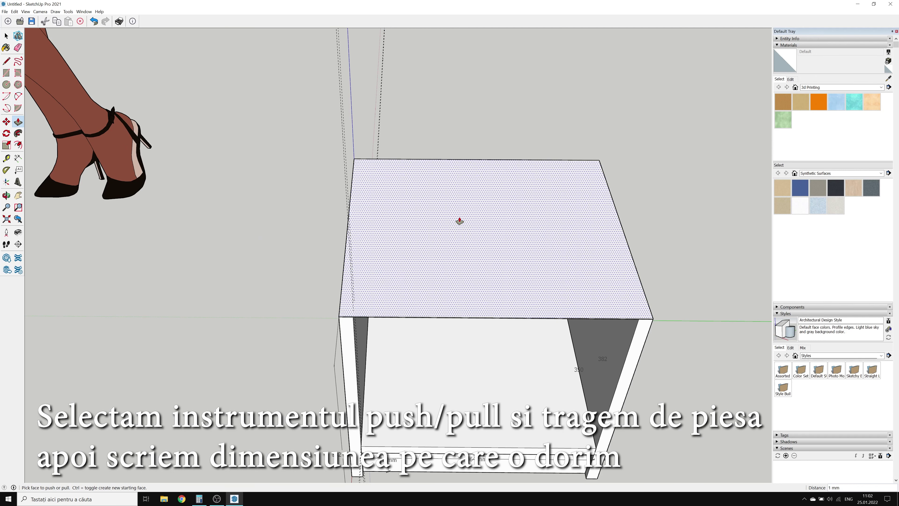
click(438, 249)
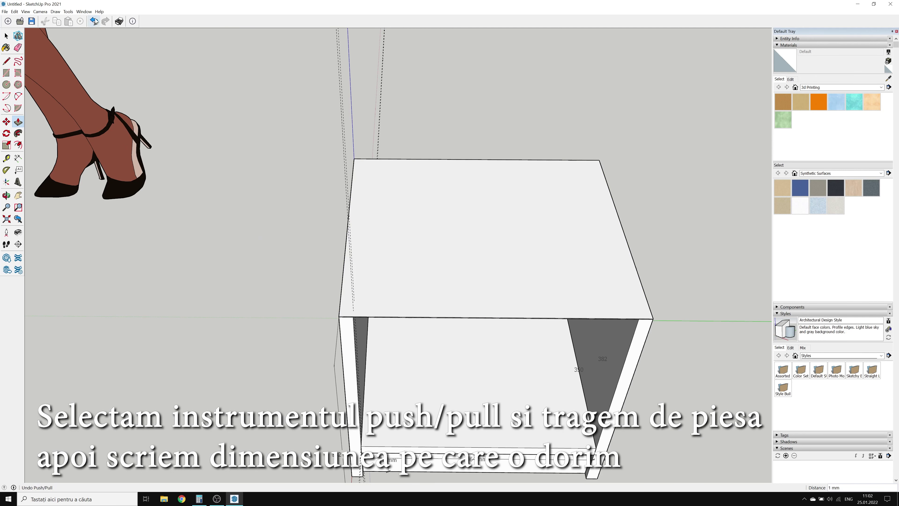
click(454, 258)
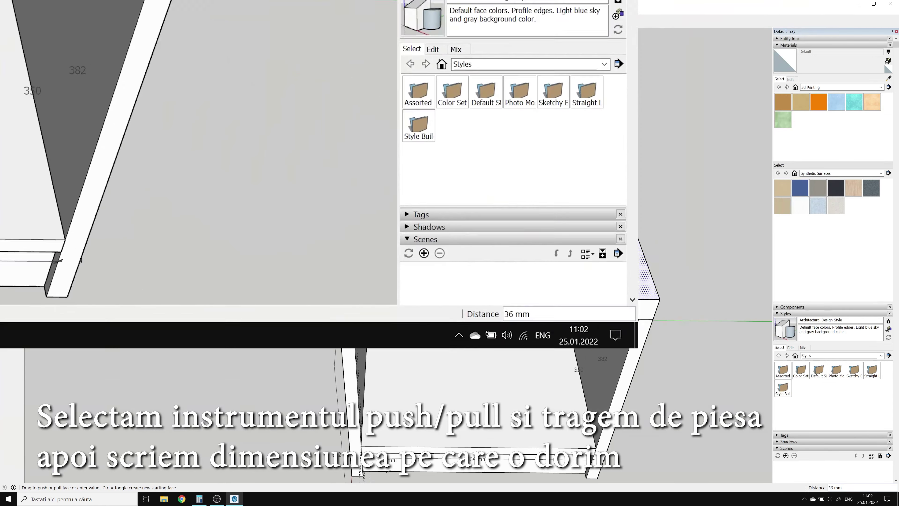
text(18)
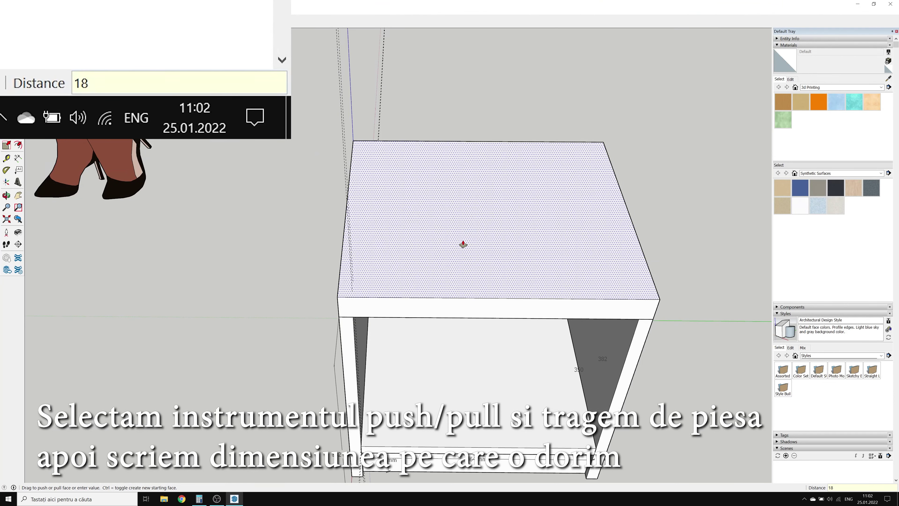
key(Return)
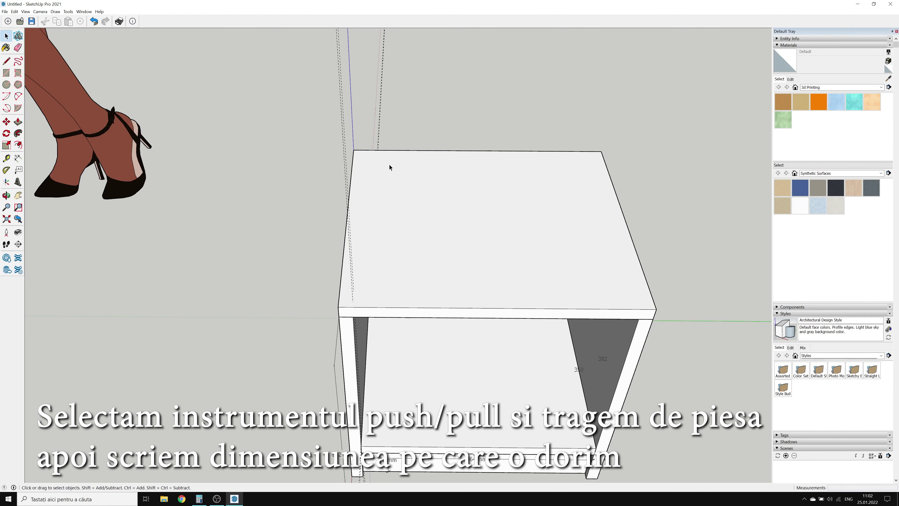
- Make the whole 18 mm top slab its own component
triple_click(449, 226)
right_click(449, 227)
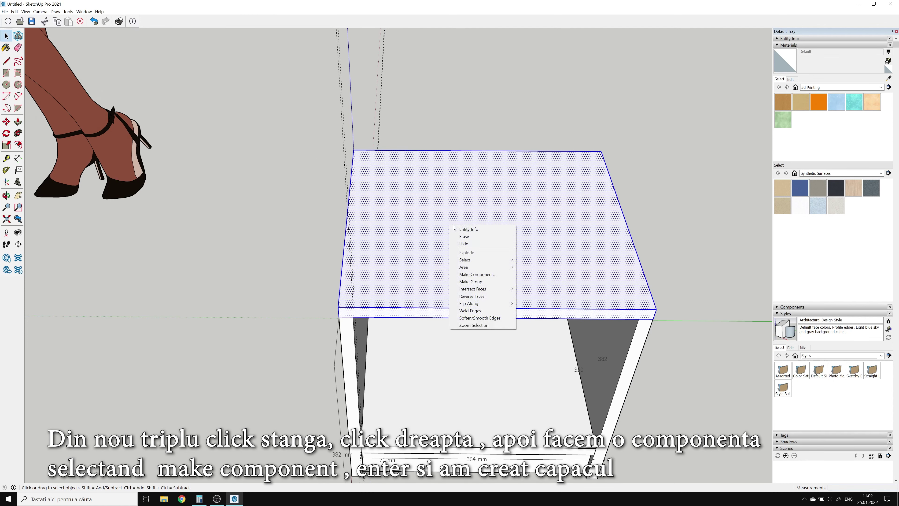
click(478, 275)
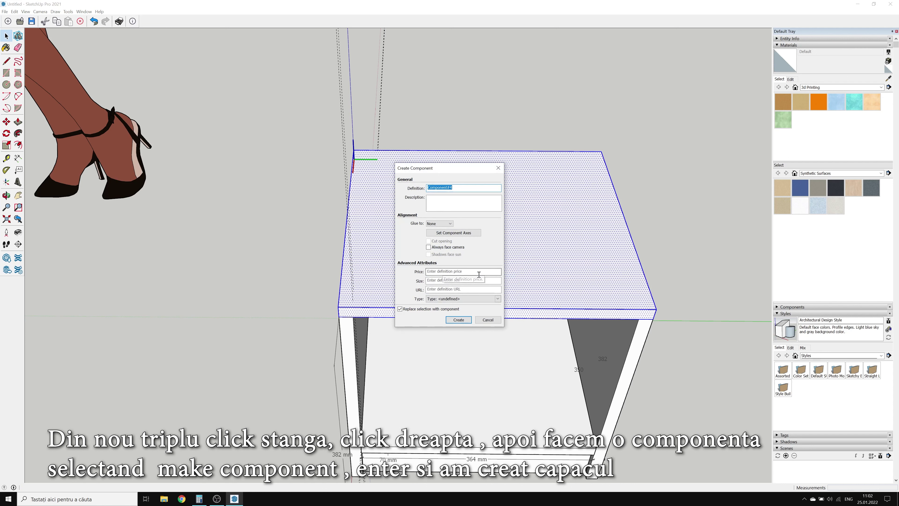
key(Return)
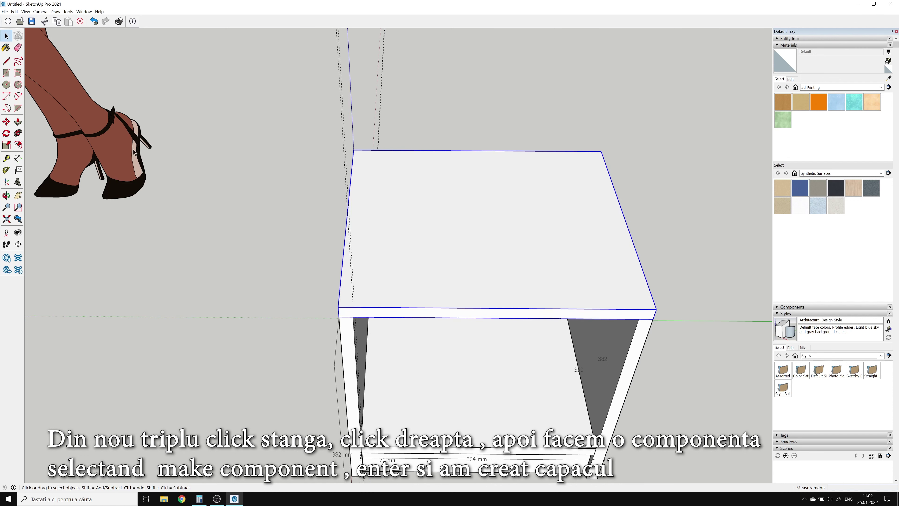
- Orbit the view to look at the cabinet from the front
key(o)
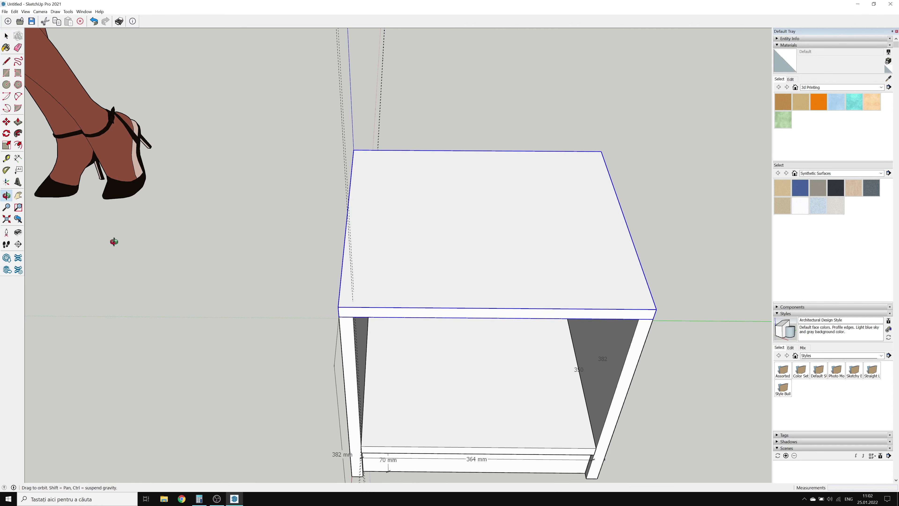
mouse_move(425, 331)
mouse_down()
mouse_move(412, 188)
mouse_move(389, 125)
mouse_move(374, 109)
mouse_up()
drag(406, 193, 448, 172)
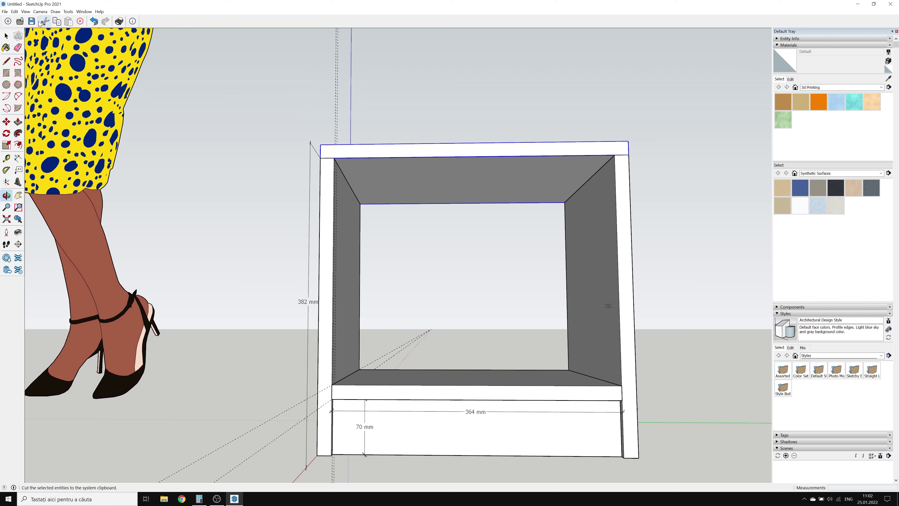
- Delete all existing guides via Edit > Delete Guides, then start a guide from the opening's top inner edge
click(15, 11)
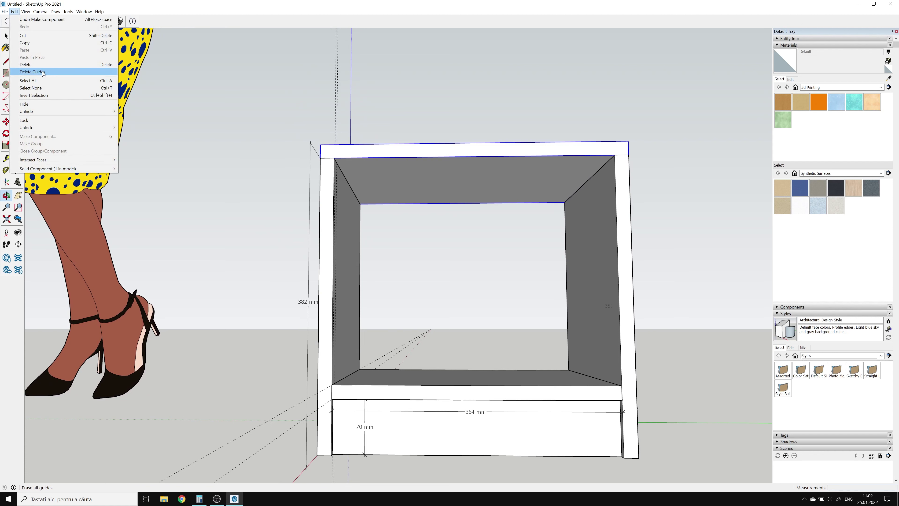
click(32, 71)
key(t)
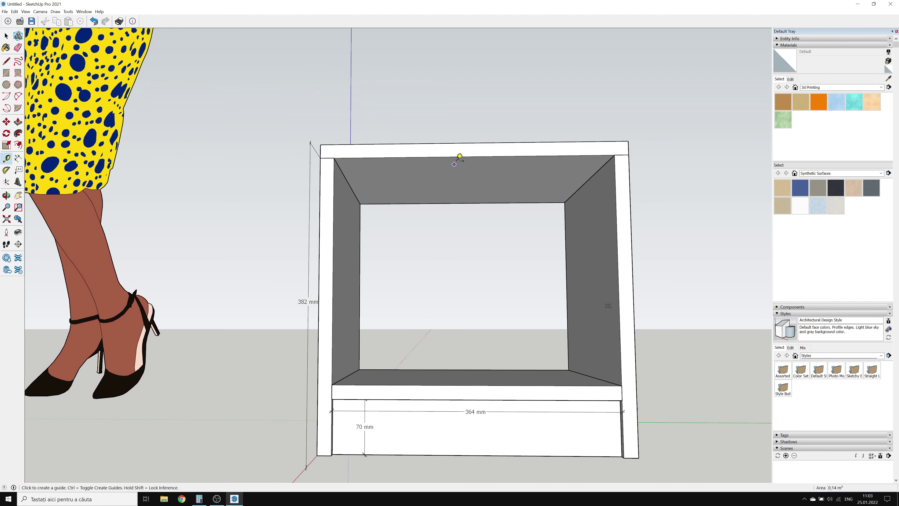
click(363, 157)
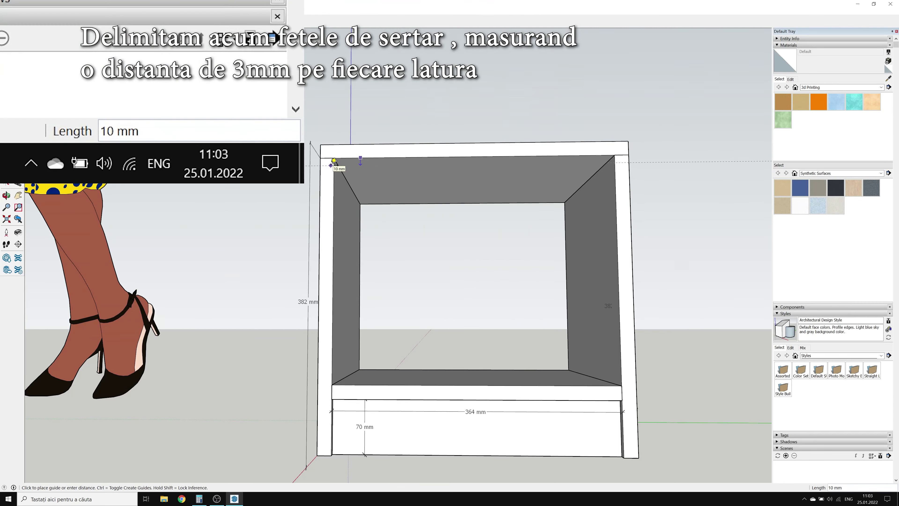
- Place Tape Measure guides 3 mm in from the opening's top, left, right and bottom edges
text(3)
key(Return)
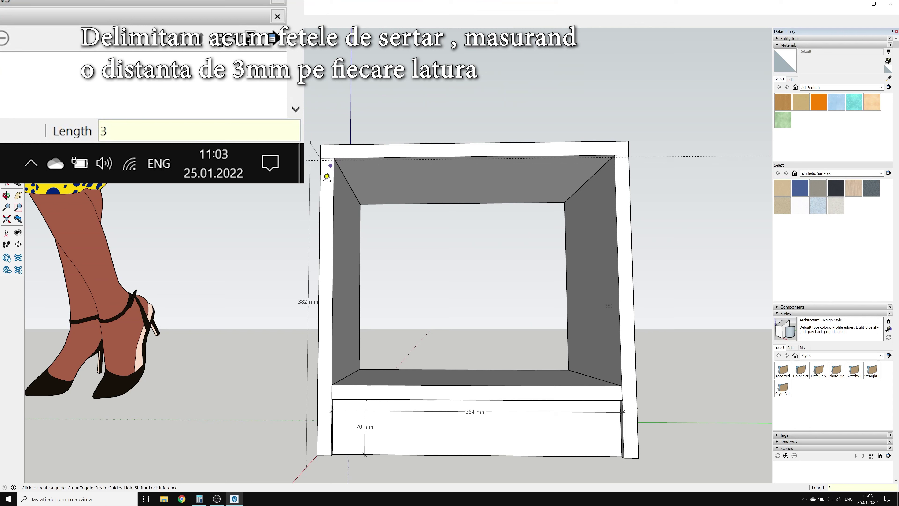
click(333, 262)
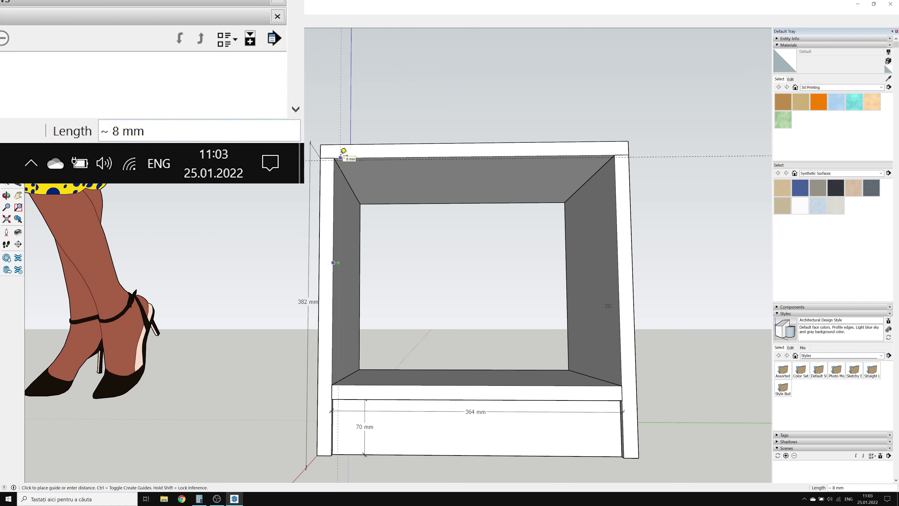
text(3)
key(Return)
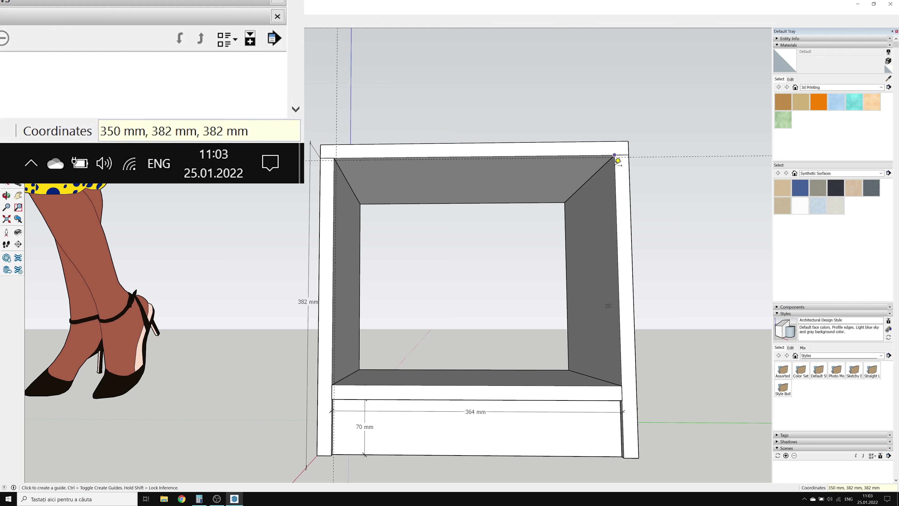
click(618, 149)
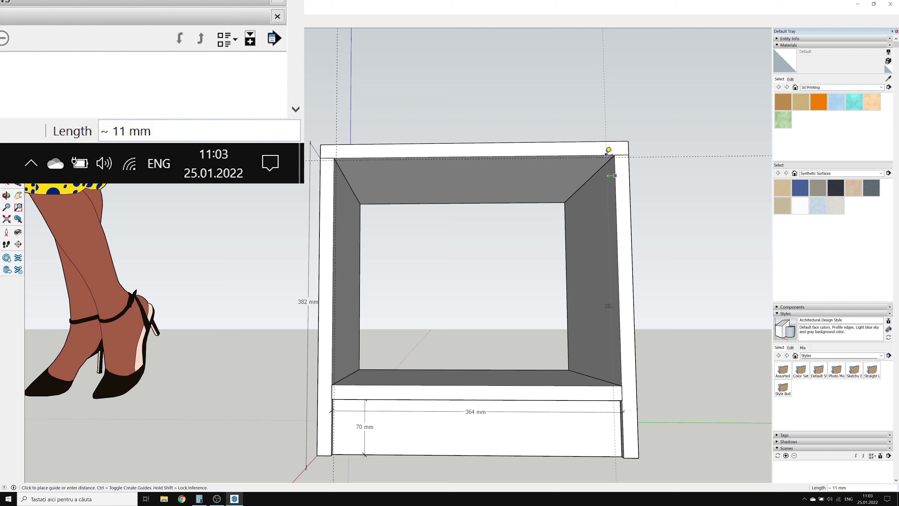
text(3)
key(Return)
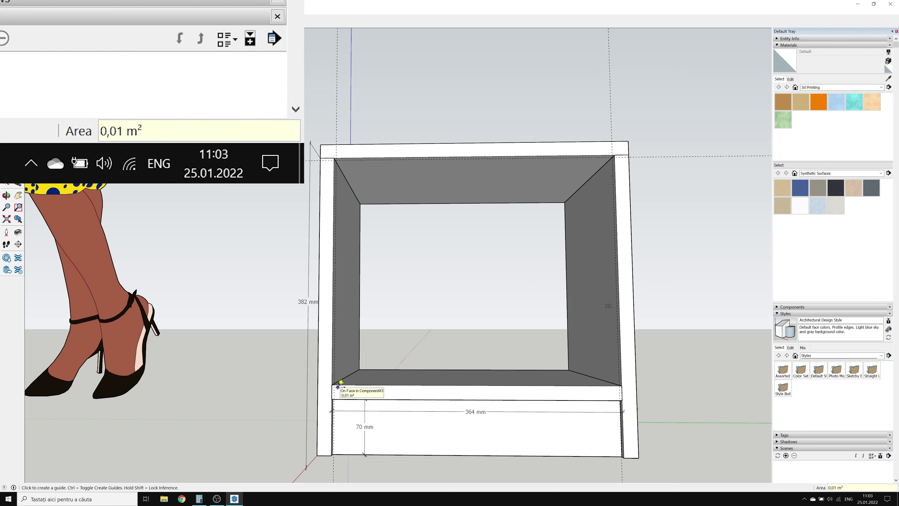
click(351, 385)
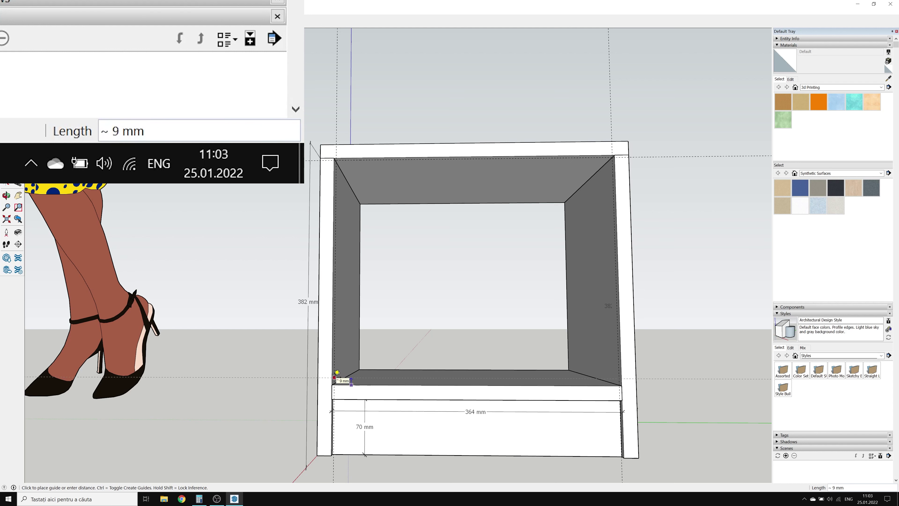
text(3)
key(Return)
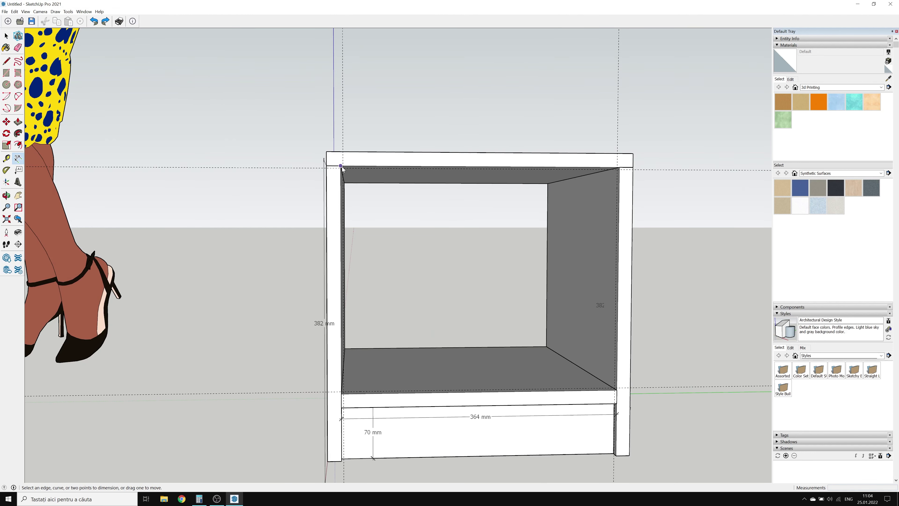
- Add a 294 mm height dimension between the opening's top and bottom guides
click(340, 166)
click(341, 394)
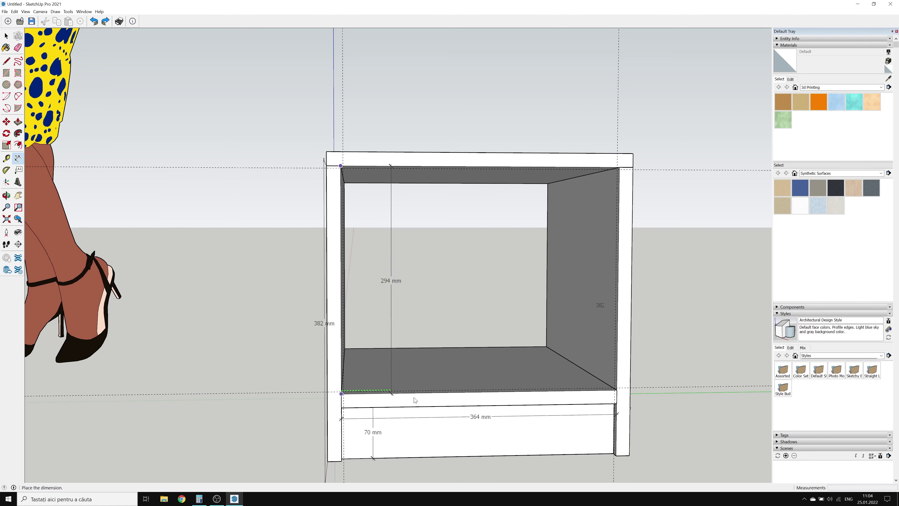
click(482, 404)
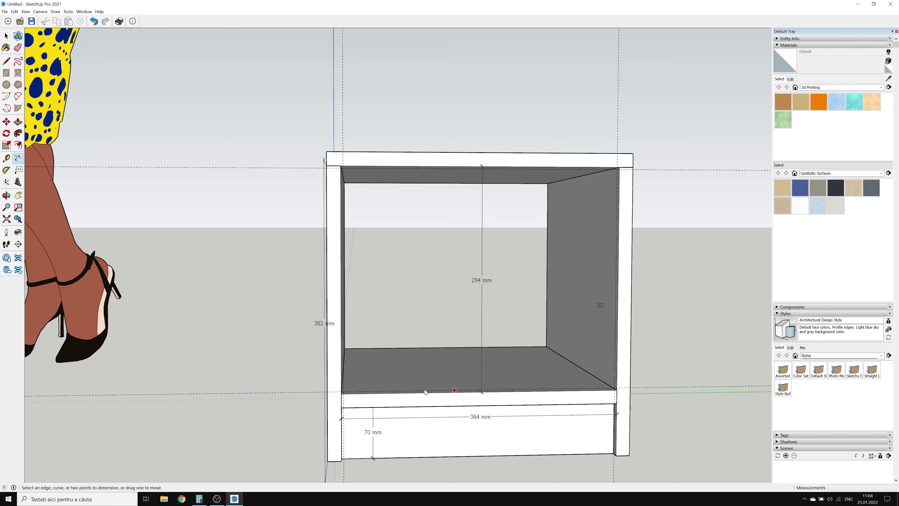
click(205, 499)
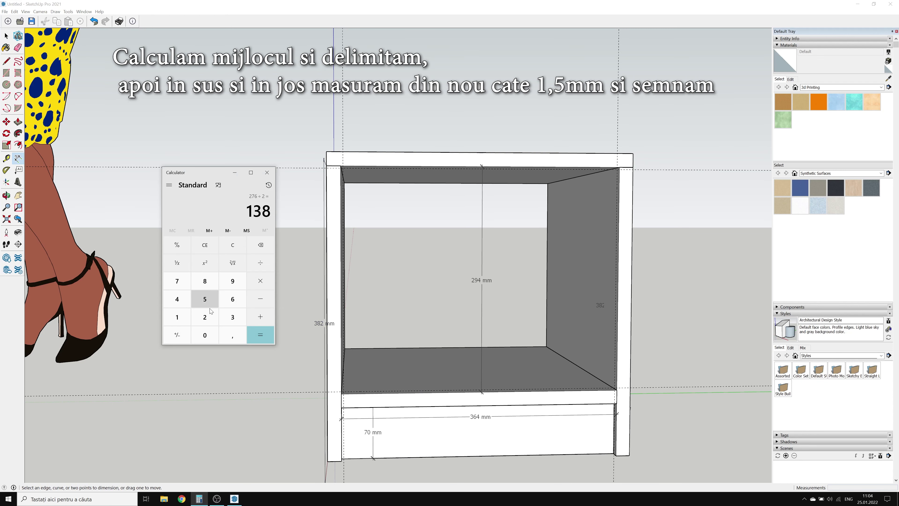
- Calculate 294 ÷ 2 = 147 in Windows Calculator
click(212, 316)
click(233, 287)
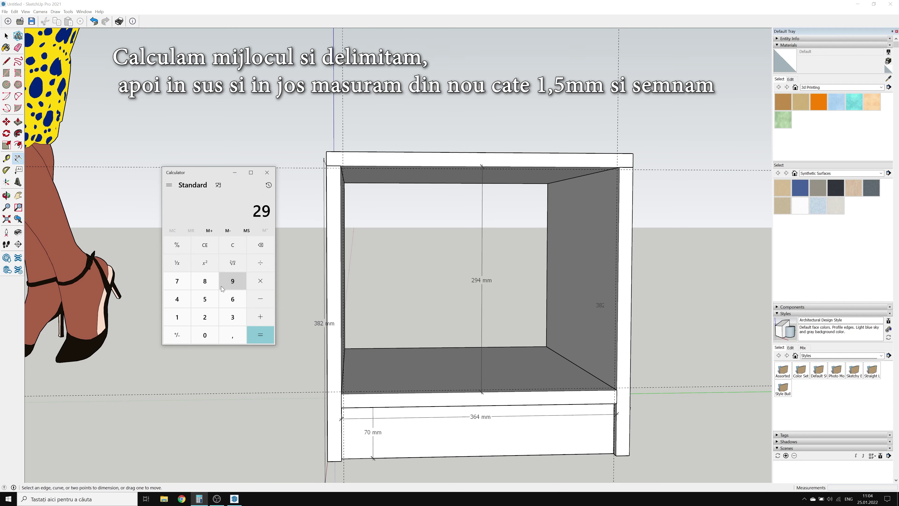
click(182, 297)
click(260, 262)
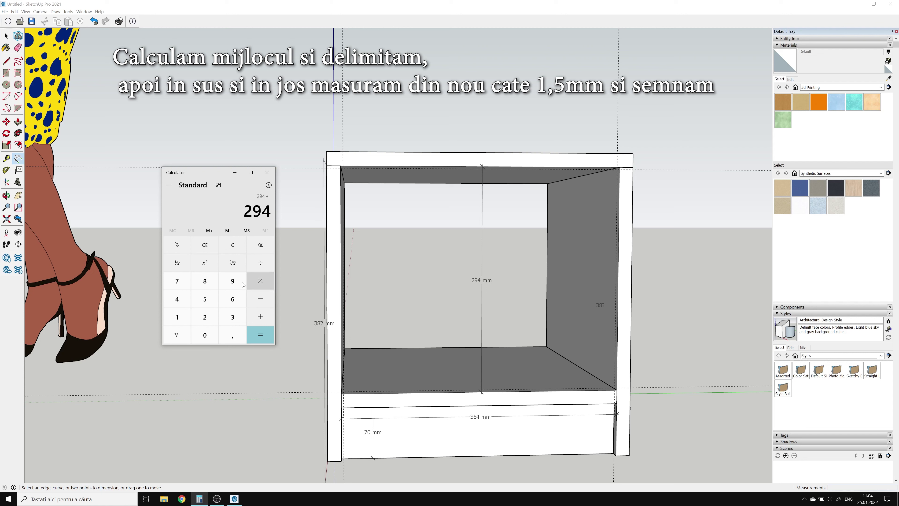
click(215, 316)
click(260, 337)
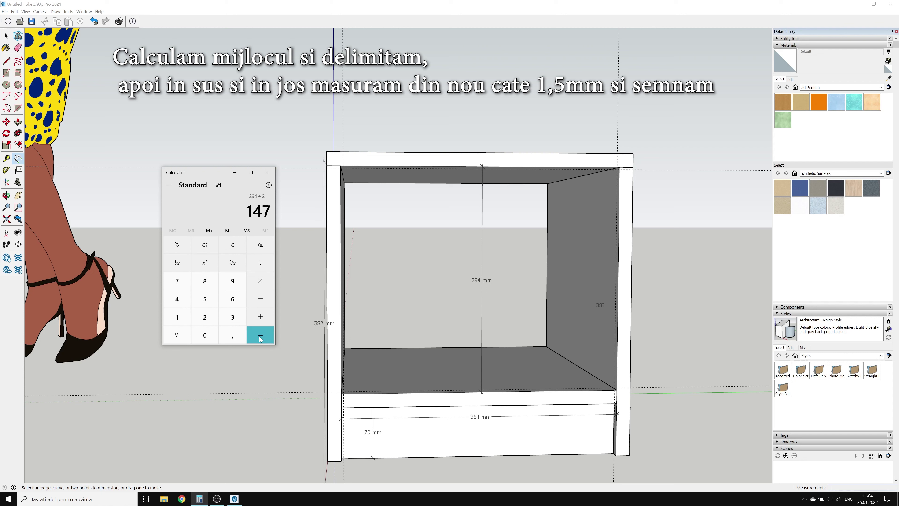
click(301, 283)
- Place a guide at the opening's mid-height, 147 mm below the top edge
key(t)
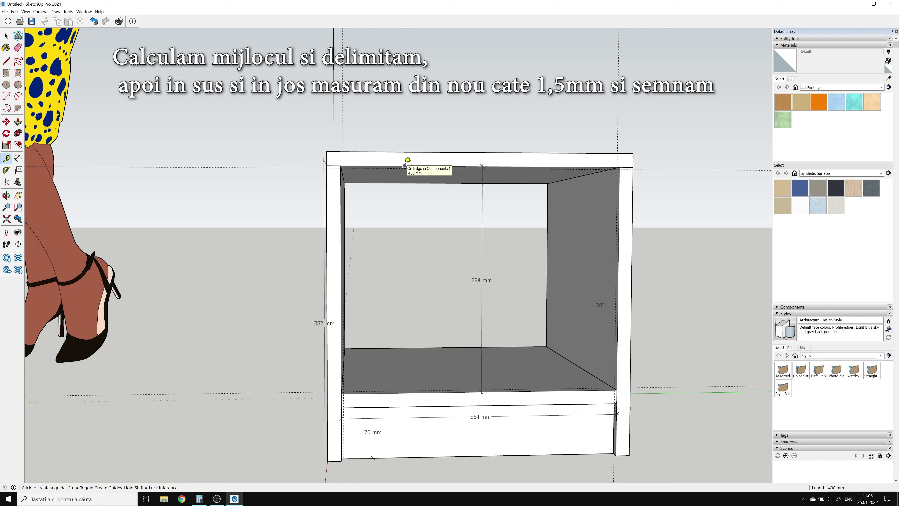
click(408, 161)
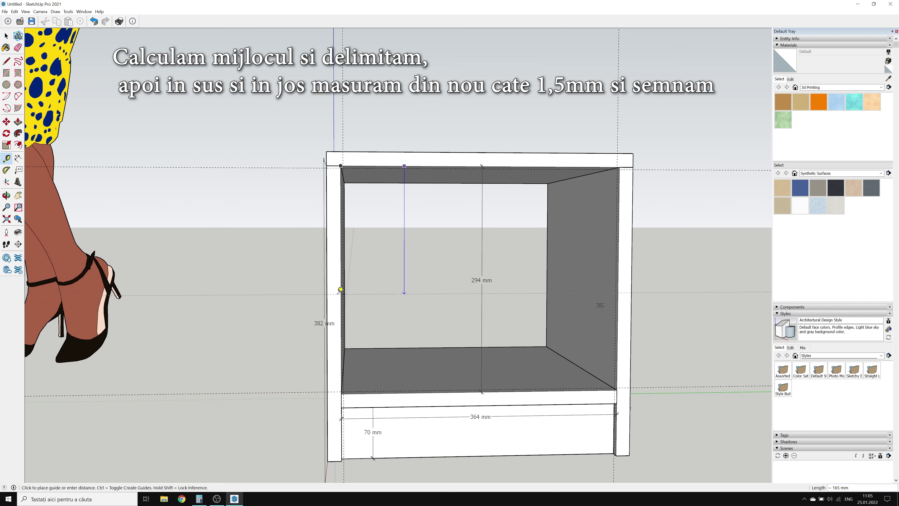
click(344, 278)
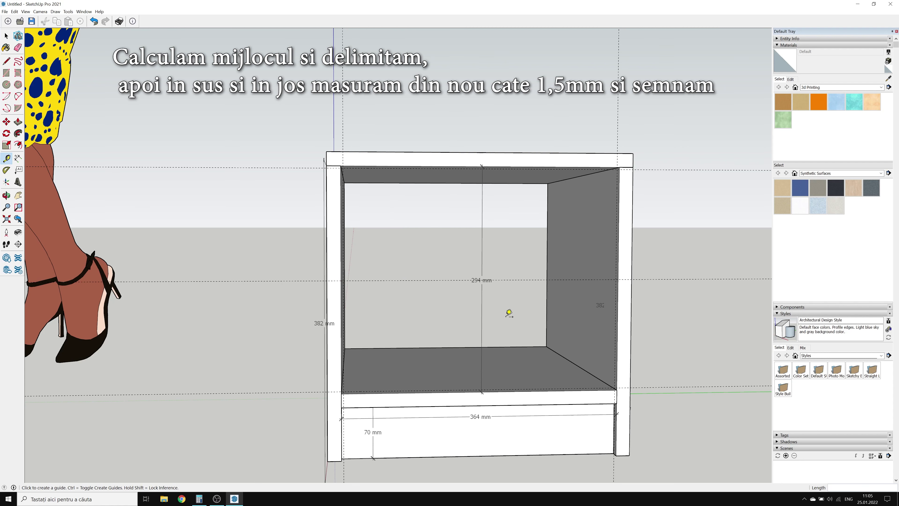
scroll(375, 277, up, 2)
scroll(369, 275, up, 4)
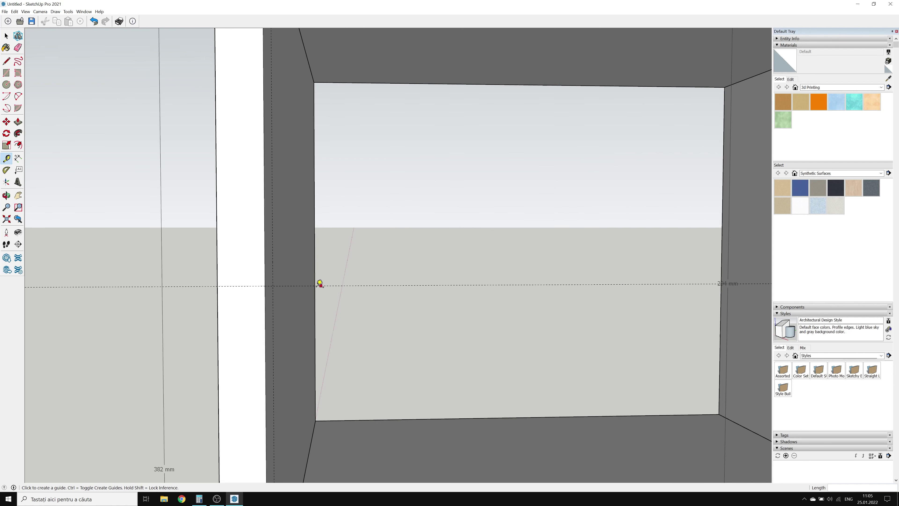
- Add guides 1.5 mm above and below the middle guide
click(306, 284)
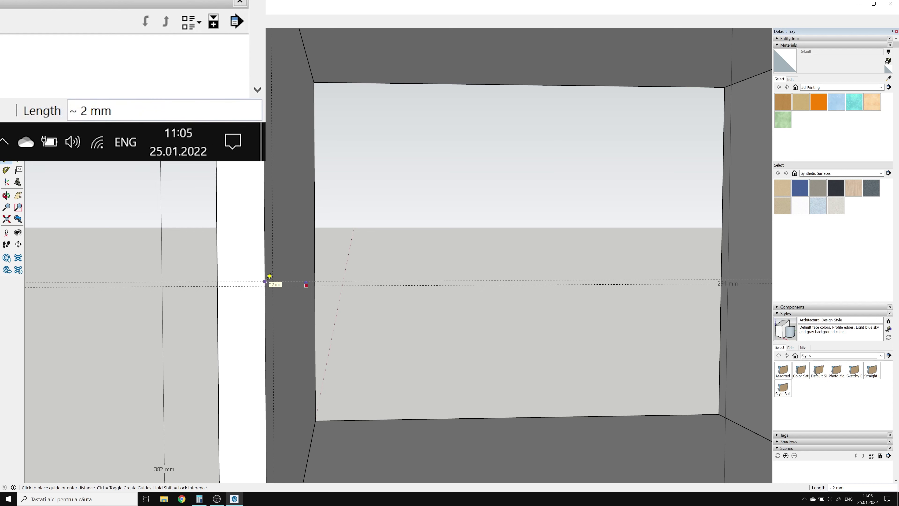
text(1,)
text(5)
key(Return)
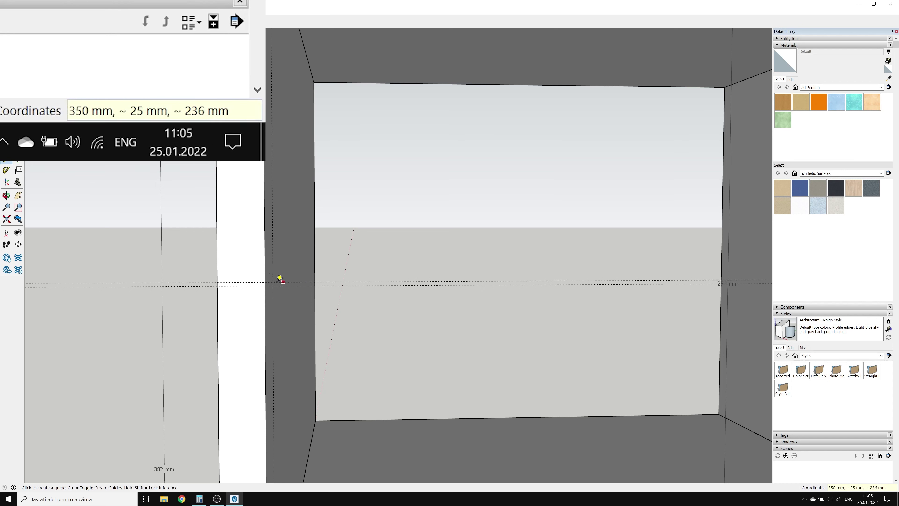
click(297, 282)
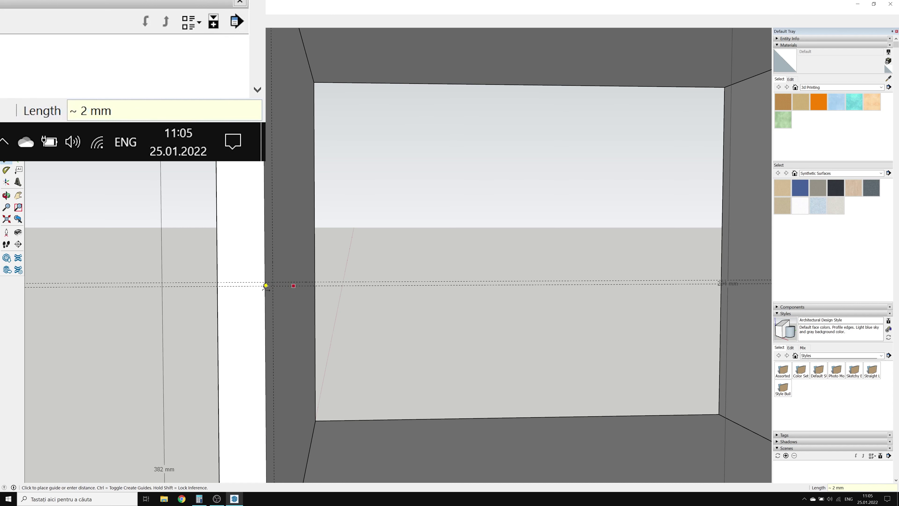
text(1,5)
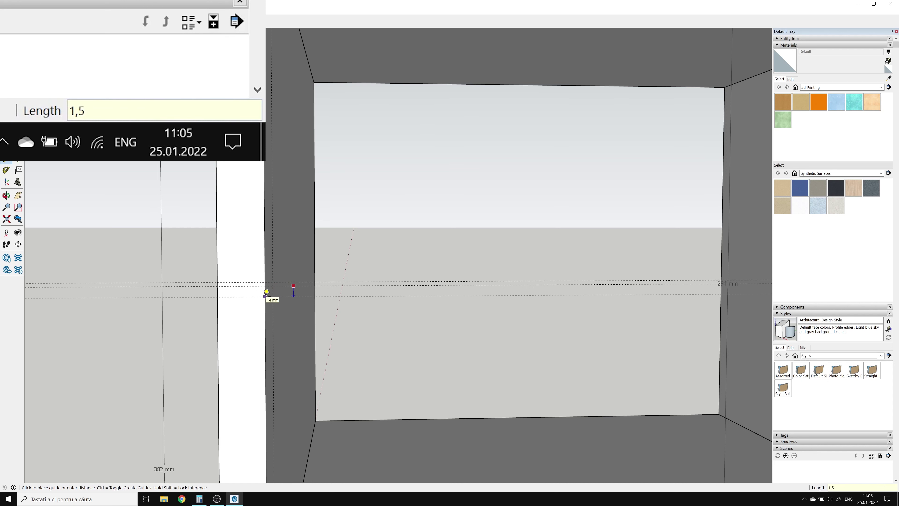
key(Return)
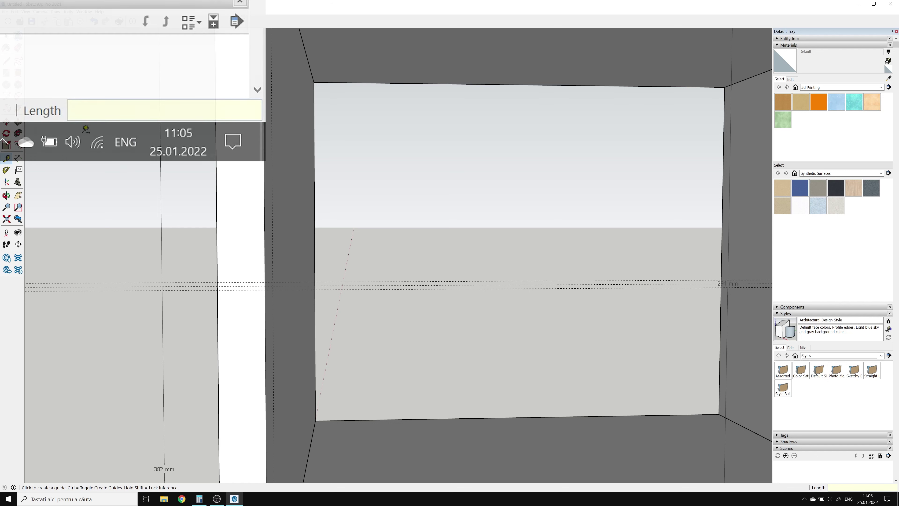
- Erase the middle guide, leaving the 3 mm gap marked
click(18, 47)
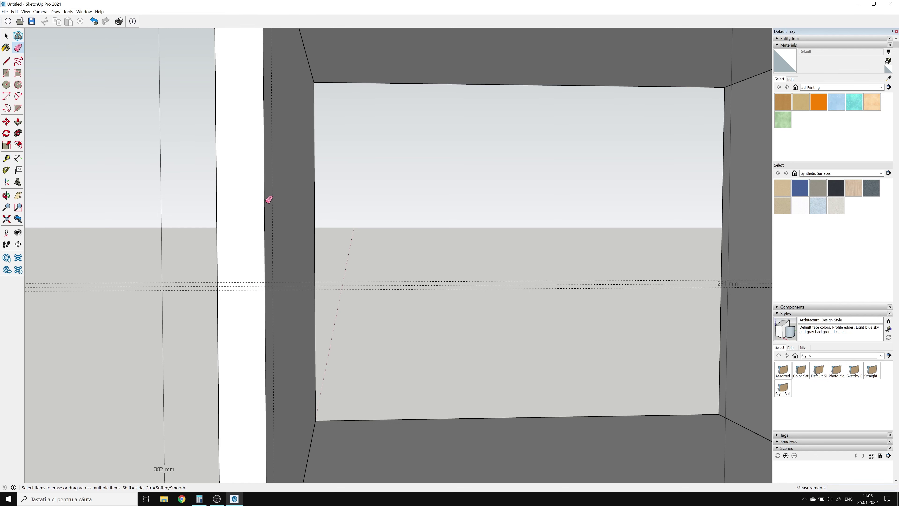
click(330, 286)
scroll(333, 283, down, 5)
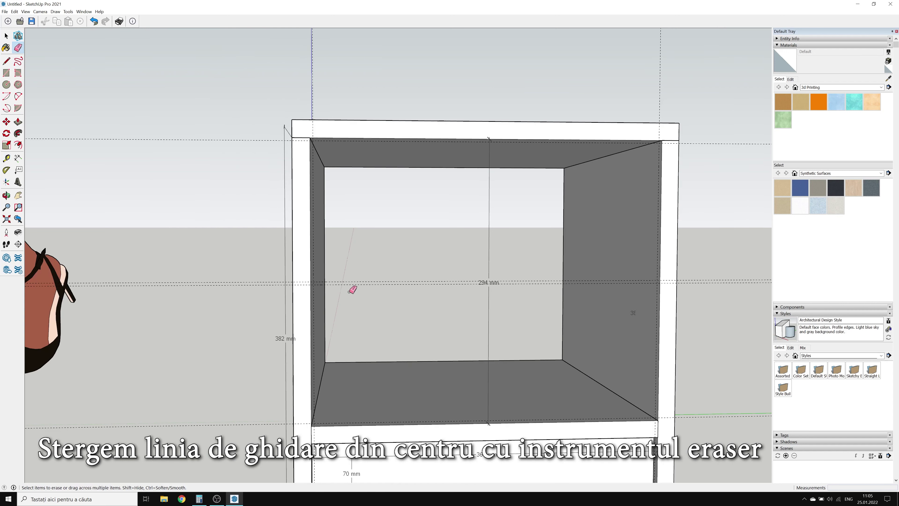
key(r)
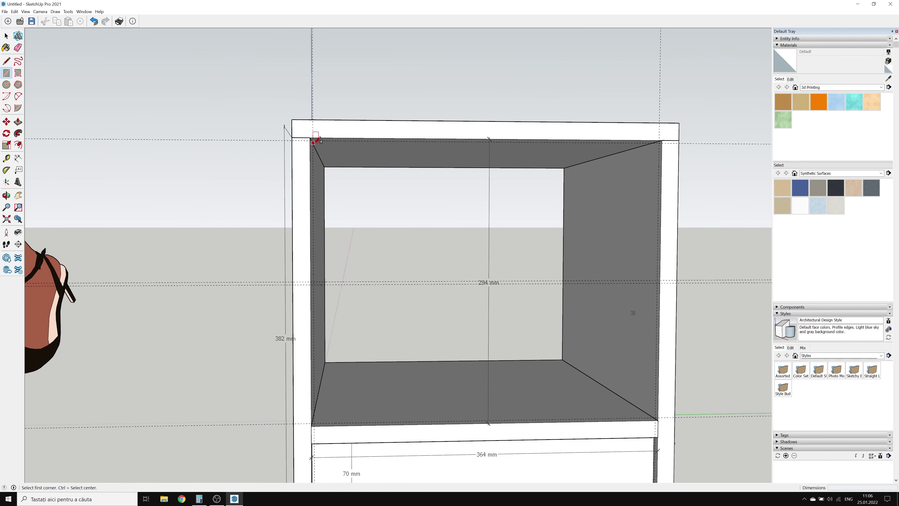
- Draw the upper drawer-front rectangle from the opening's top-left corner to mid-height
scroll(313, 142, up, 2)
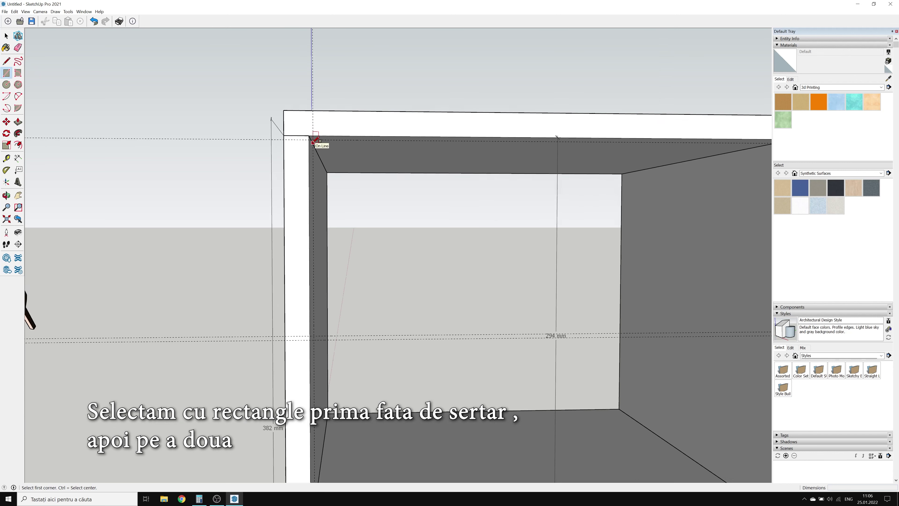
scroll(313, 140, up, 1)
scroll(313, 139, up, 1)
click(313, 138)
scroll(313, 138, down, 1)
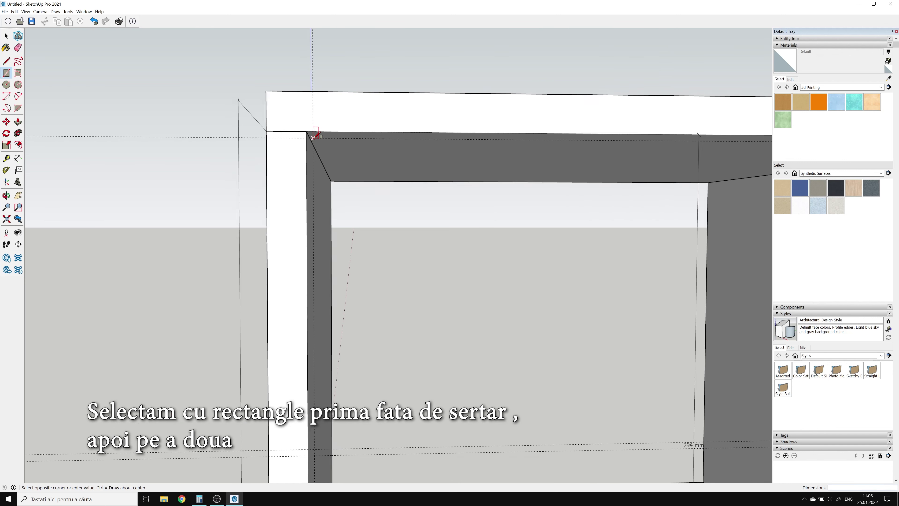
scroll(312, 137, down, 3)
scroll(308, 138, down, 2)
scroll(425, 193, up, 2)
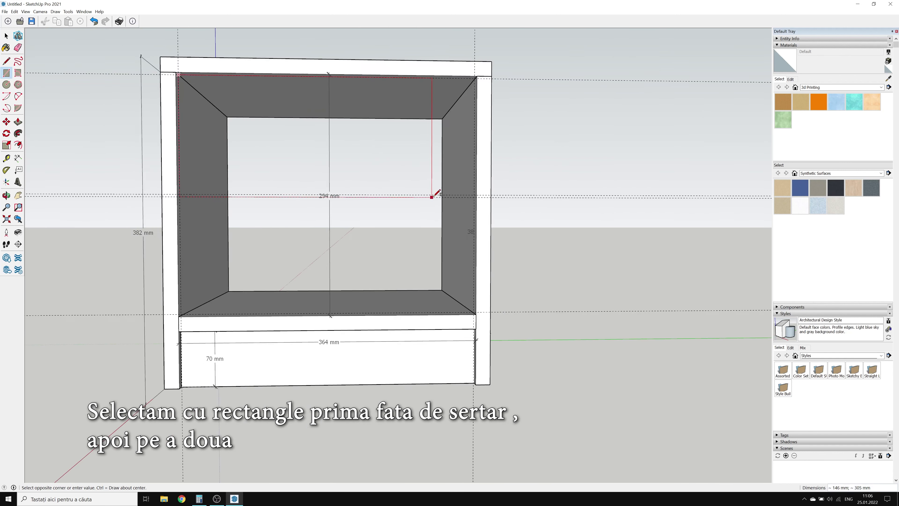
scroll(472, 184, up, 2)
scroll(494, 195, up, 1)
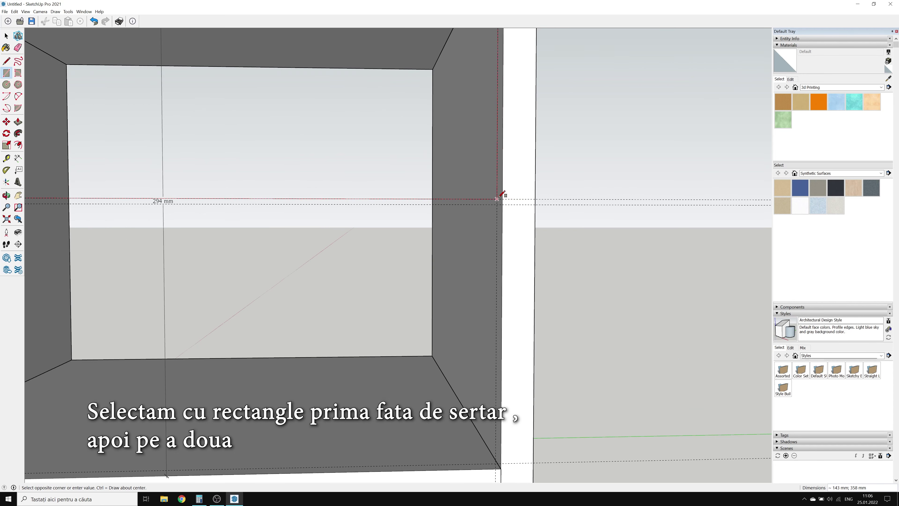
click(500, 197)
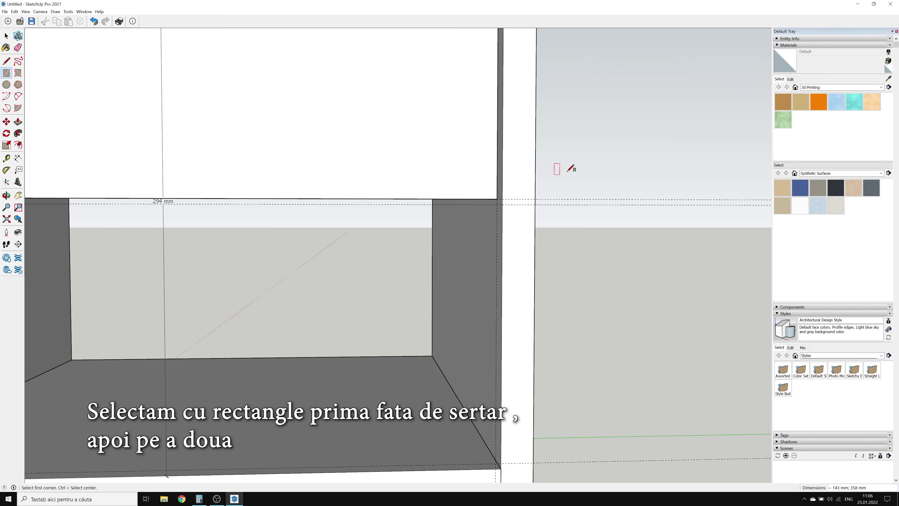
- Draw the lower drawer-front rectangle down to the opening's bottom-left corner
scroll(587, 157, down, 2)
scroll(572, 165, down, 1)
scroll(548, 181, up, 2)
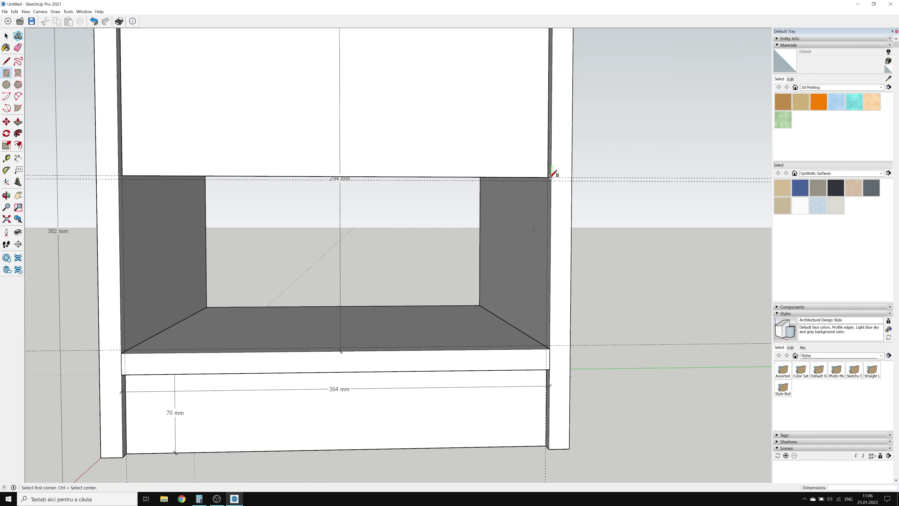
scroll(549, 180, up, 2)
scroll(548, 181, up, 1)
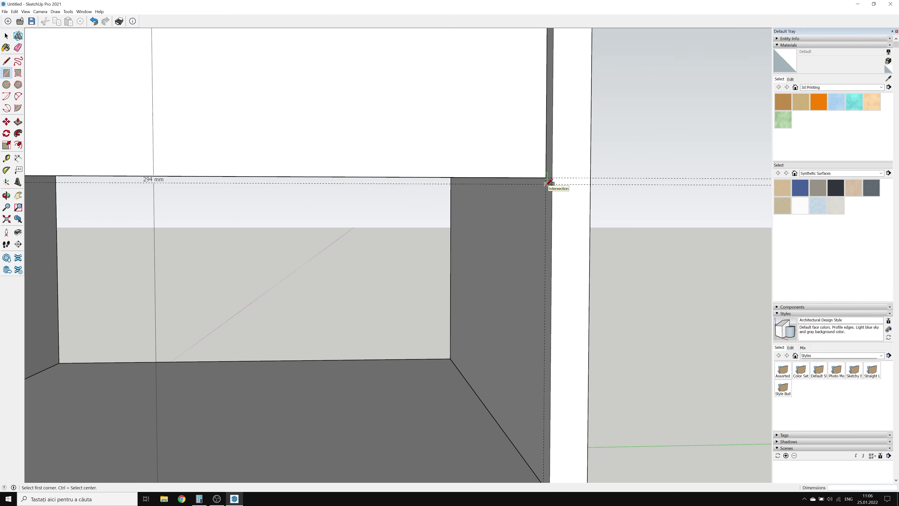
click(546, 182)
scroll(548, 181, down, 2)
scroll(568, 175, down, 2)
scroll(485, 205, down, 1)
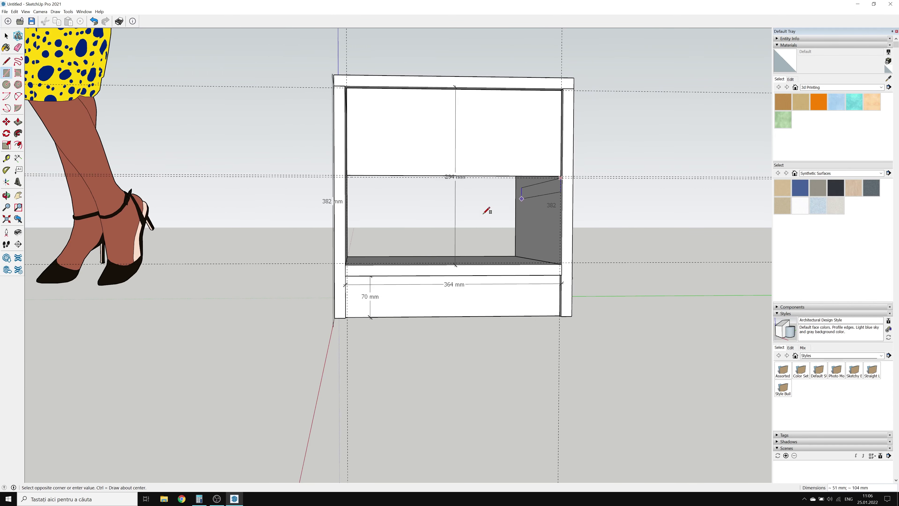
scroll(373, 241, up, 1)
scroll(321, 267, up, 2)
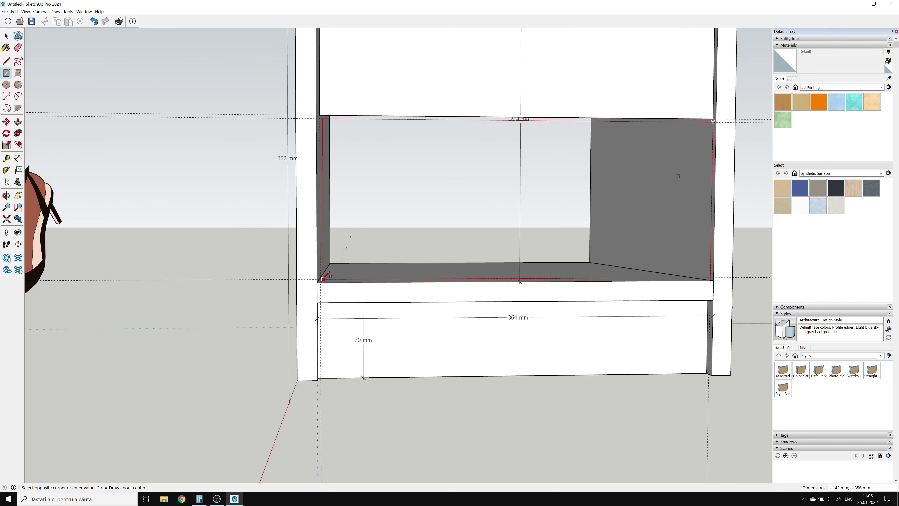
scroll(318, 279, up, 2)
scroll(318, 280, up, 1)
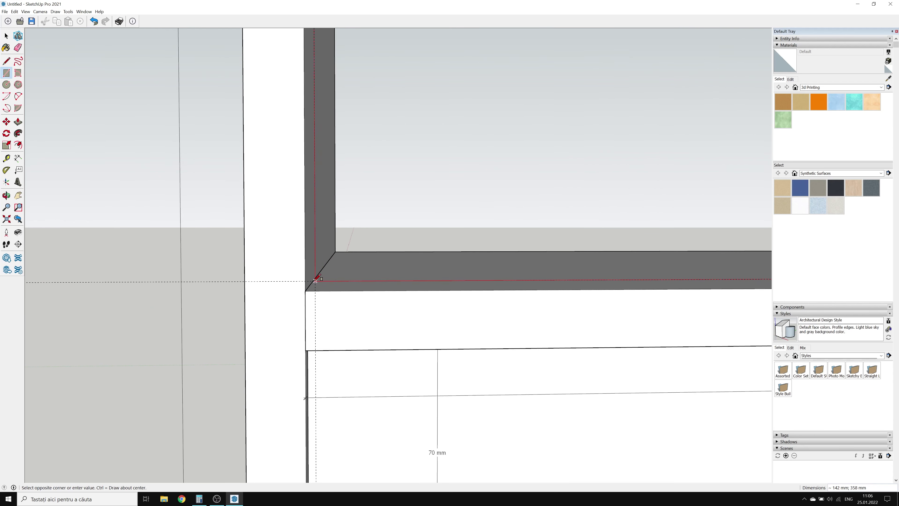
click(318, 279)
- Push/pull the lower and upper drawer-front faces out 18 mm each
key(p)
click(500, 126)
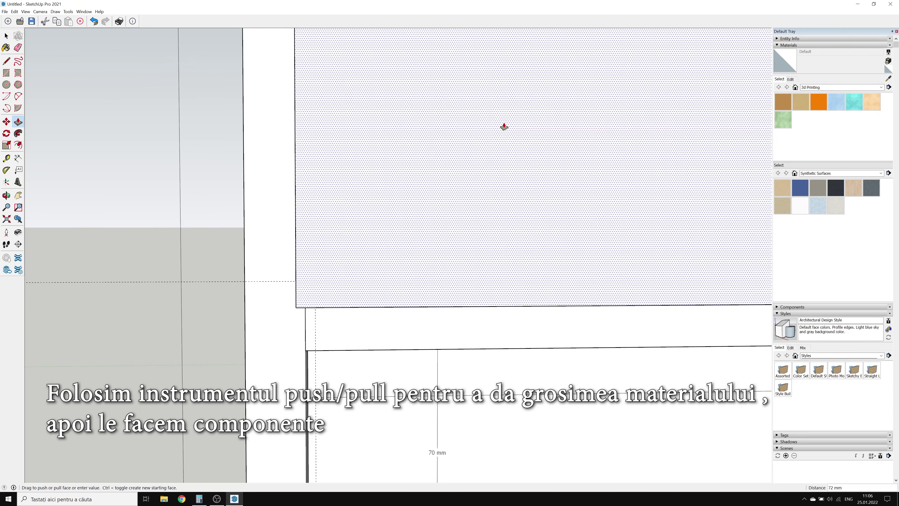
text(18)
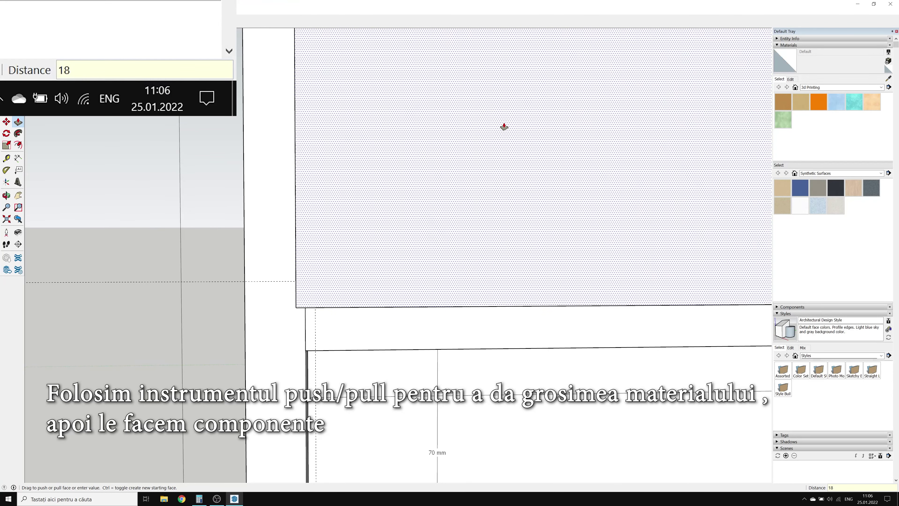
key(Return)
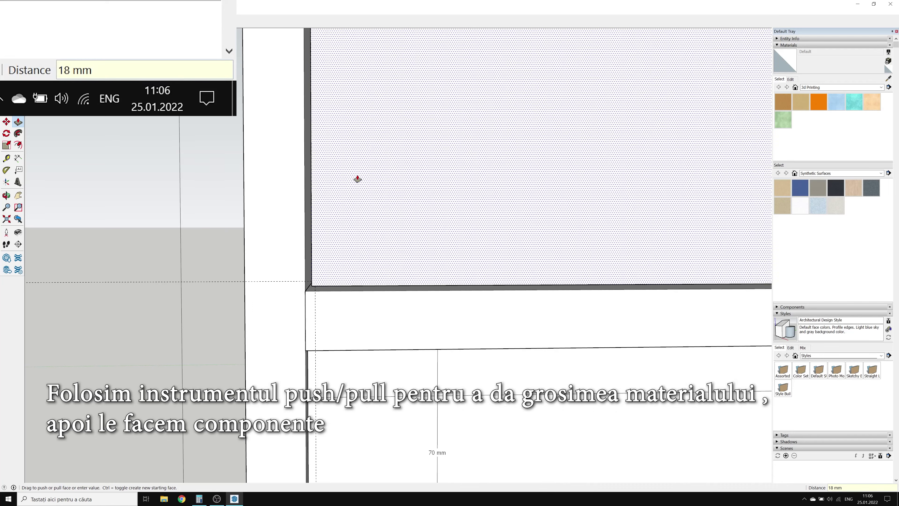
scroll(407, 262, down, 2)
scroll(415, 269, down, 3)
scroll(416, 268, down, 2)
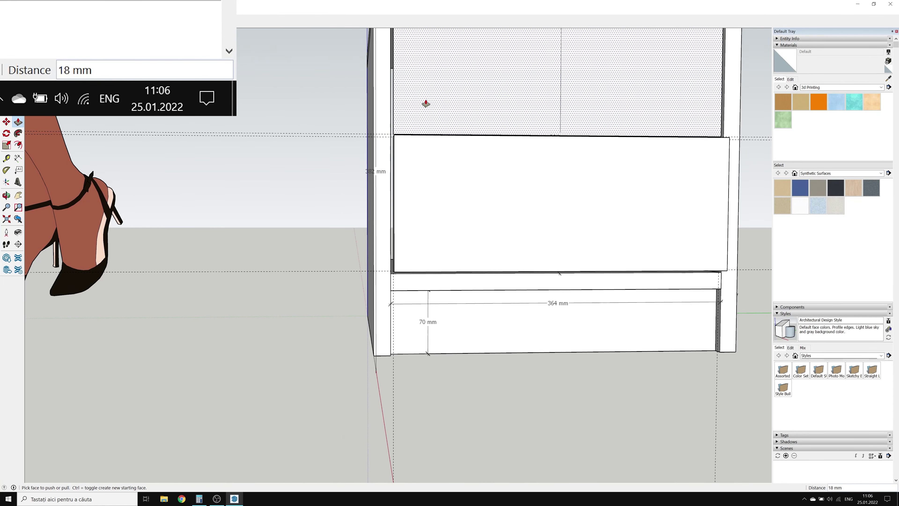
click(425, 103)
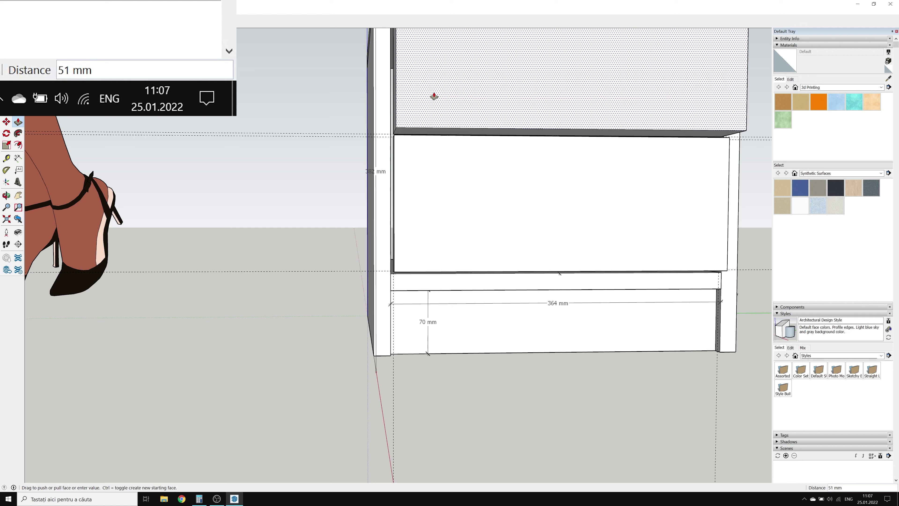
text(18)
key(Return)
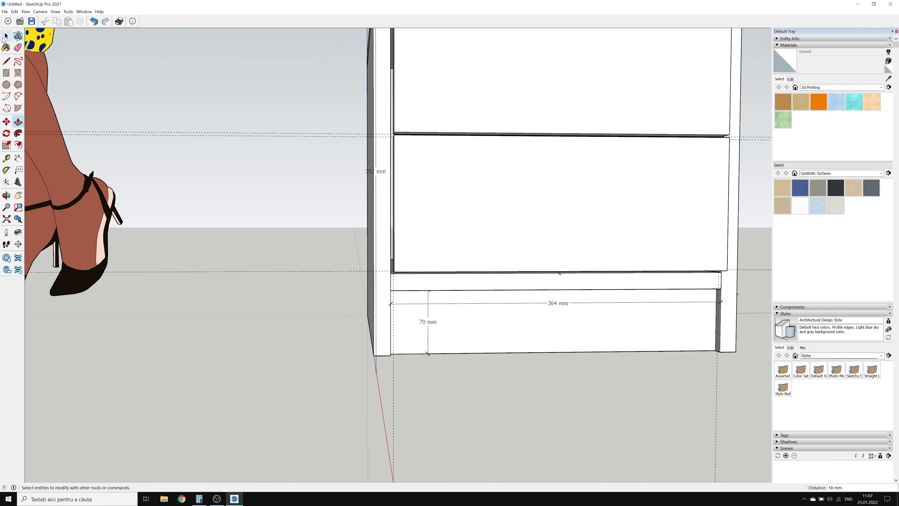
- Make the upper drawer front a component, then the lower one
key(space)
click(531, 83)
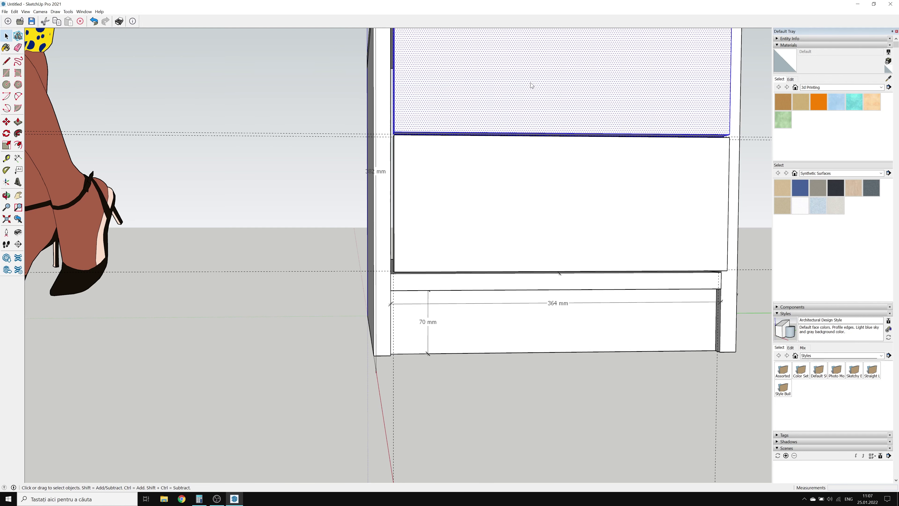
right_click(531, 83)
click(570, 132)
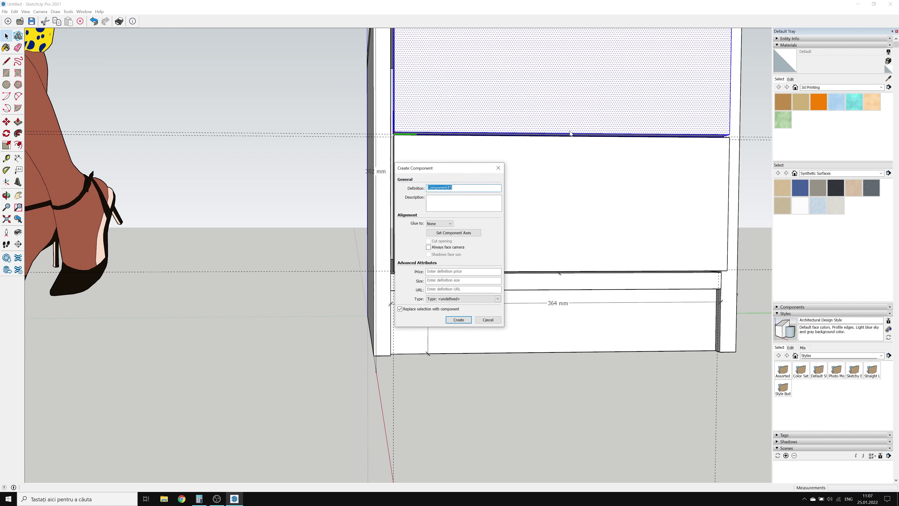
key(Return)
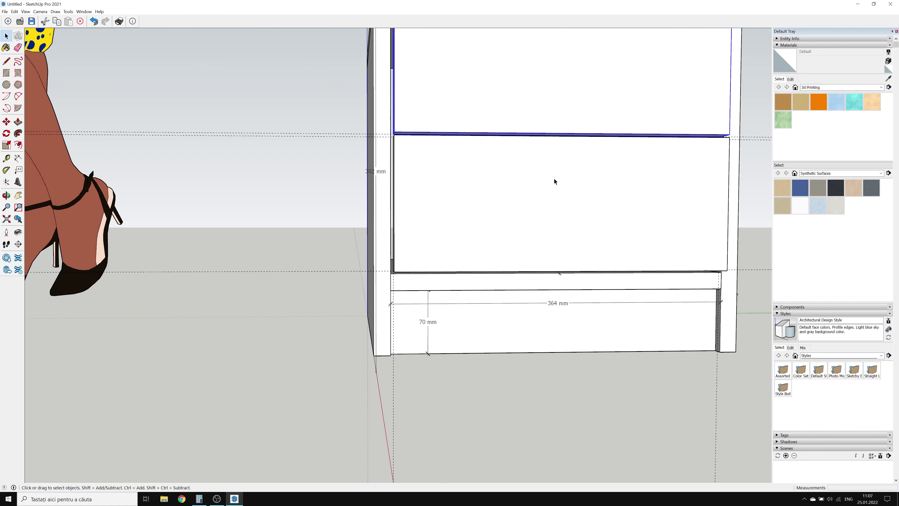
click(555, 178)
right_click(553, 178)
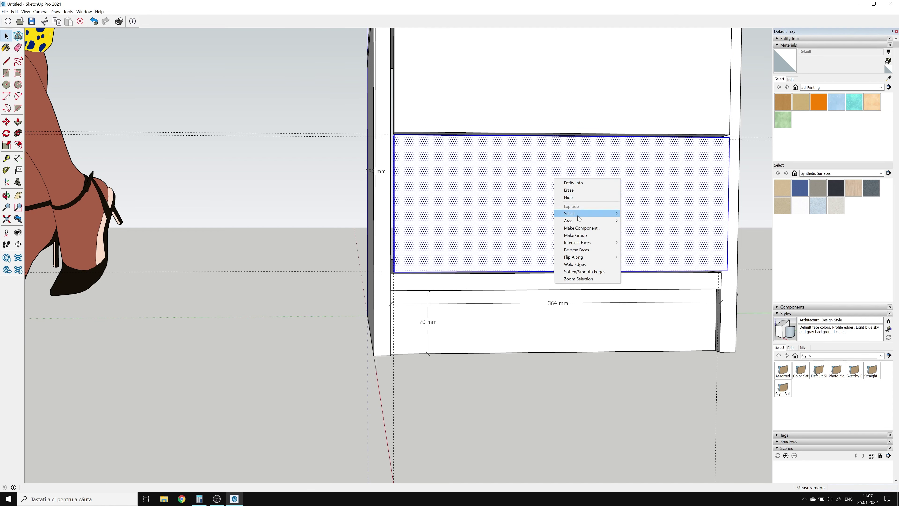
click(585, 228)
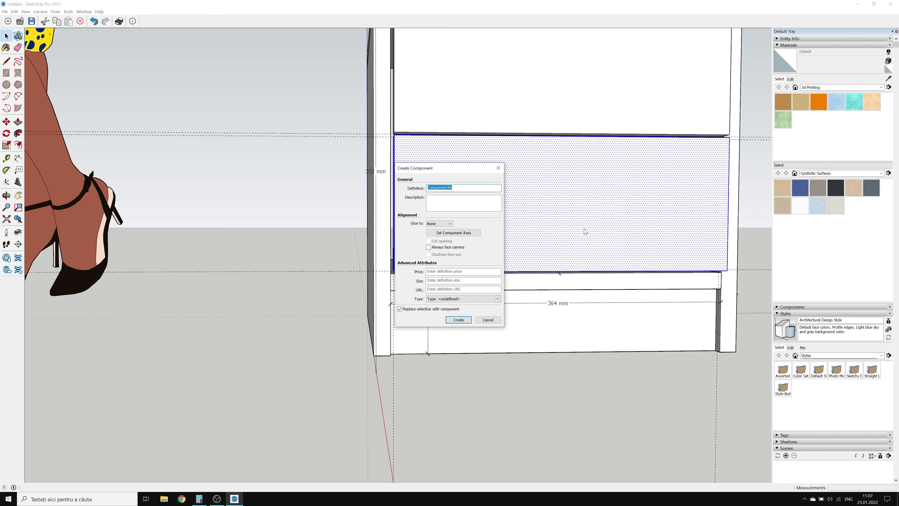
key(Return)
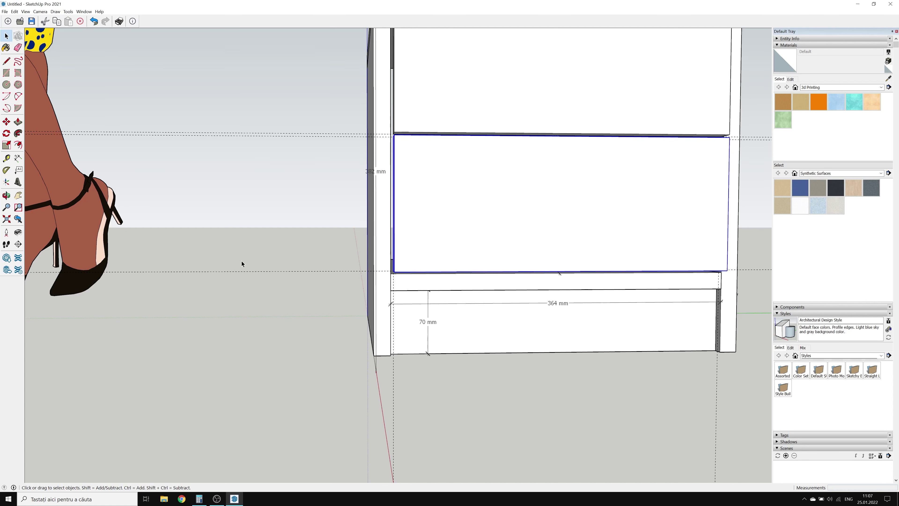
scroll(242, 260, down, 3)
scroll(190, 144, up, 1)
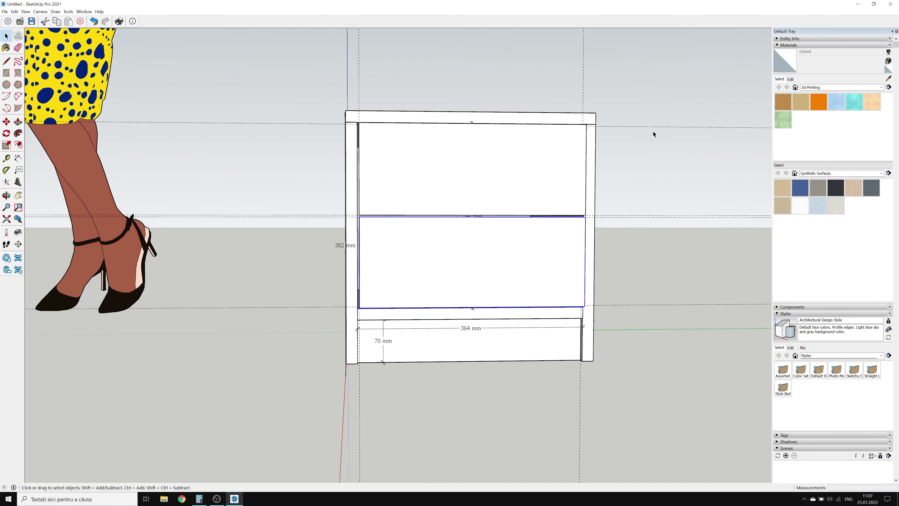
- Move the upper drawer front out to the right of the cabinet
scroll(711, 134, up, 1)
scroll(619, 167, up, 1)
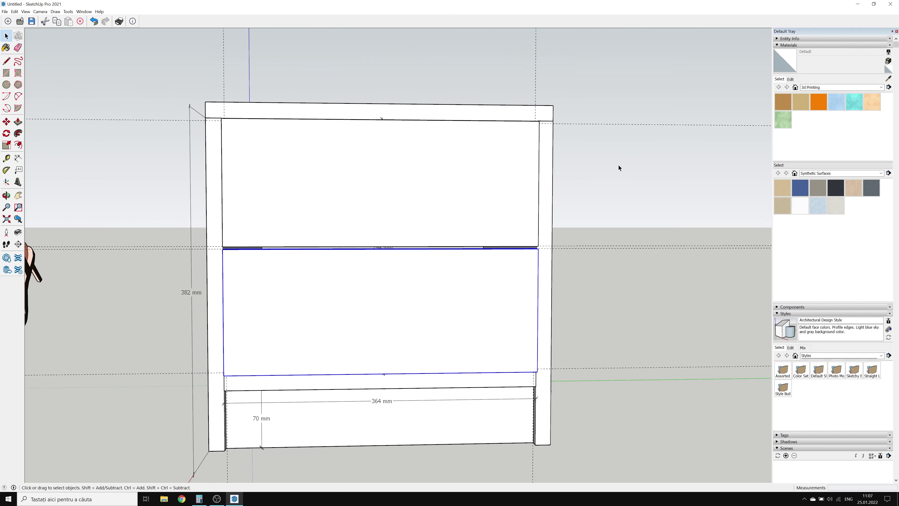
click(307, 181)
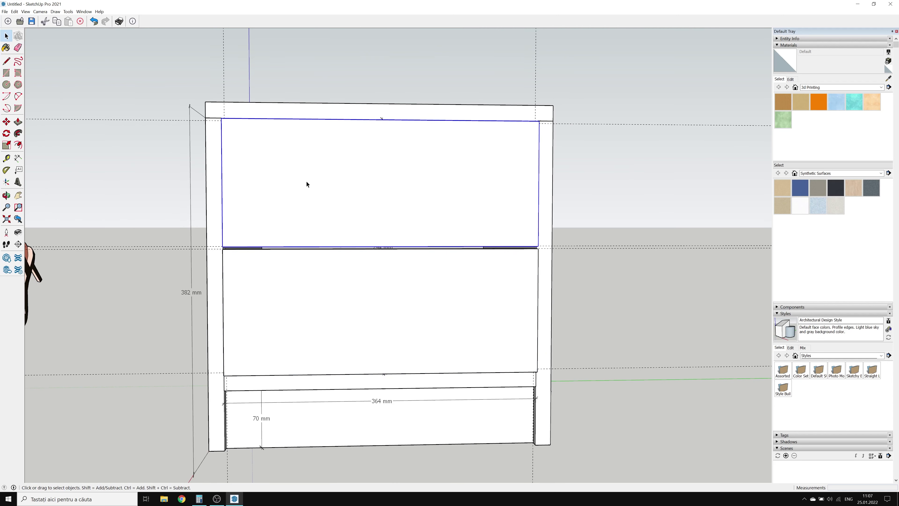
key(m)
mouse_move(311, 189)
mouse_down()
mouse_move(616, 215)
mouse_move(711, 190)
mouse_up()
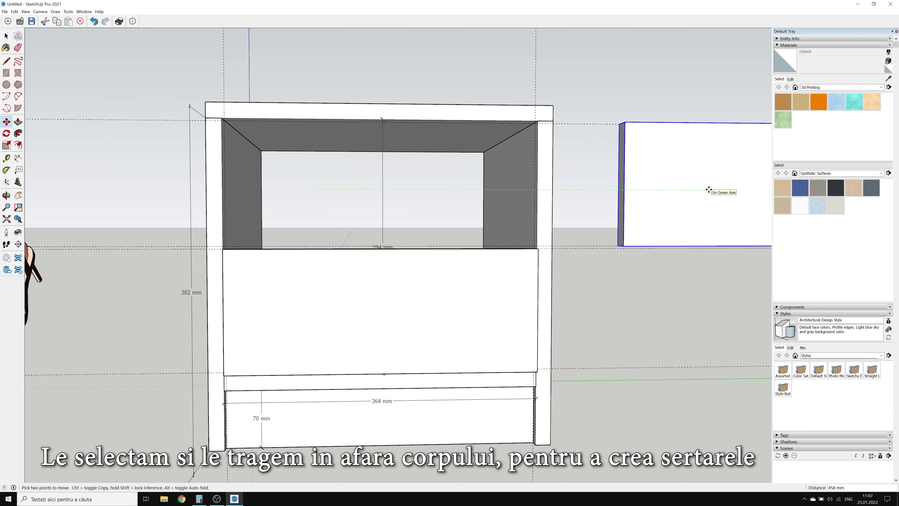
- Move the lower drawer front out beside the upper one
key(space)
click(377, 337)
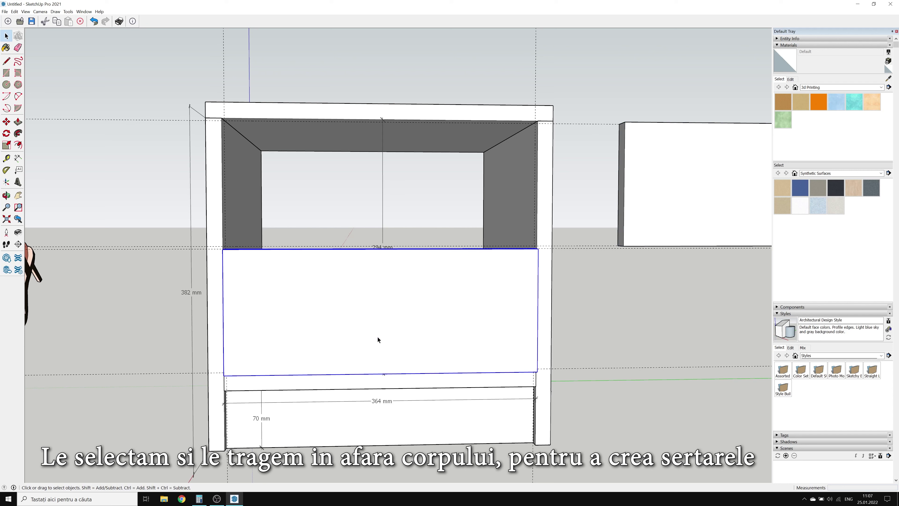
key(m)
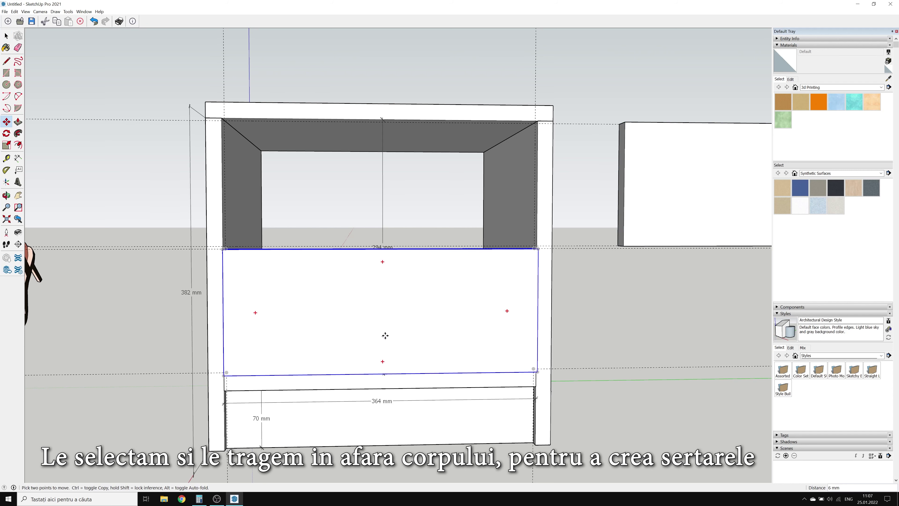
drag(378, 339, 762, 333)
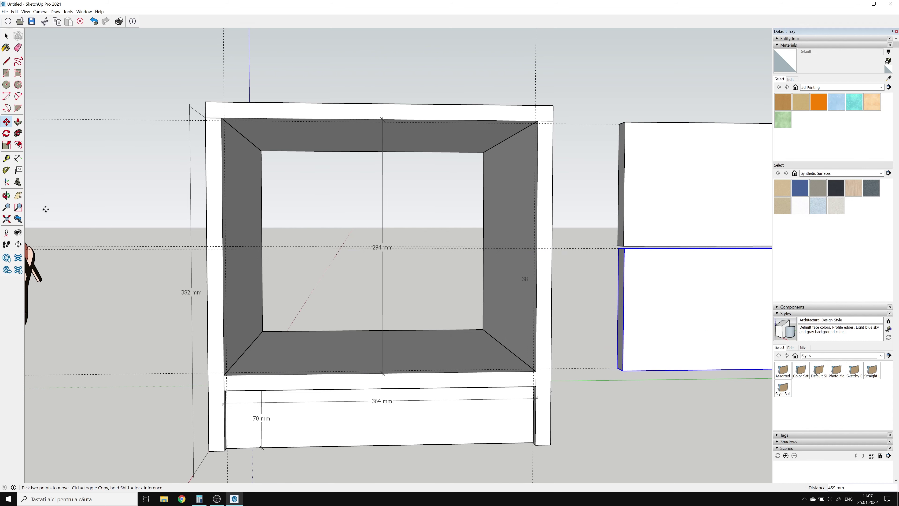
scroll(107, 201, down, 2)
scroll(85, 209, down, 1)
- Move the lower drawer front further right, away from the cabinet
scroll(336, 175, up, 2)
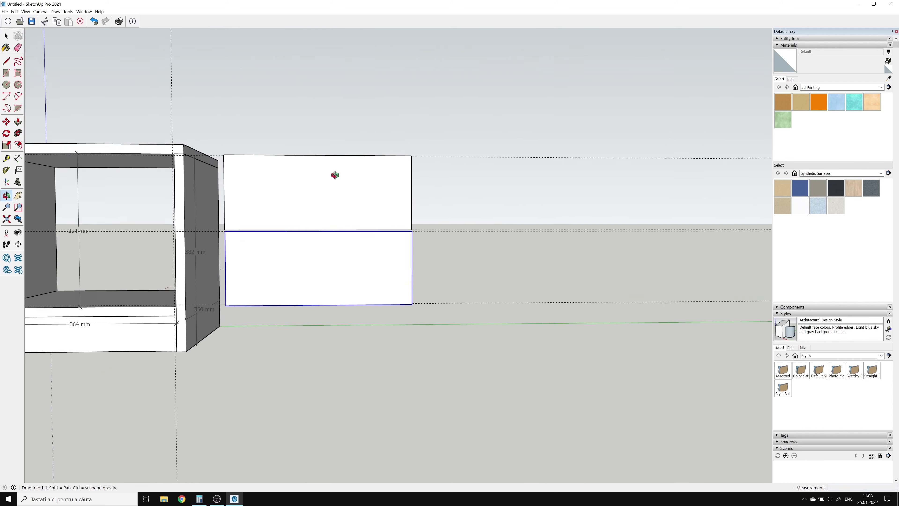
middle_drag(335, 175, 318, 289)
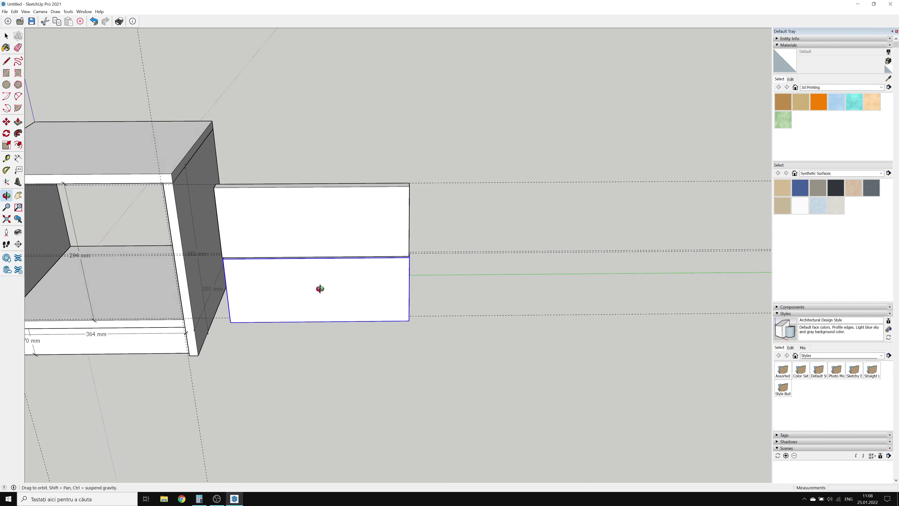
key(m)
drag(339, 293, 544, 290)
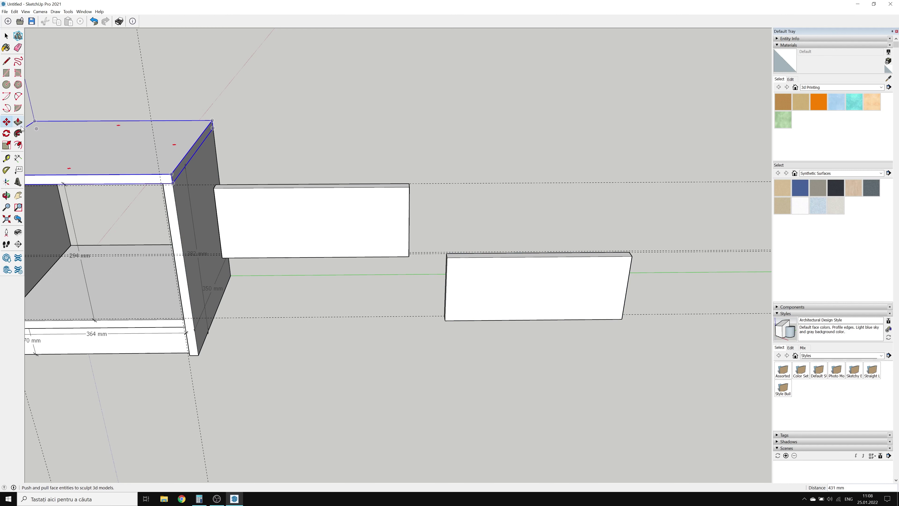
- Dimension the right-hand board: 358 mm across its top and 142 mm along its right edge
click(18, 157)
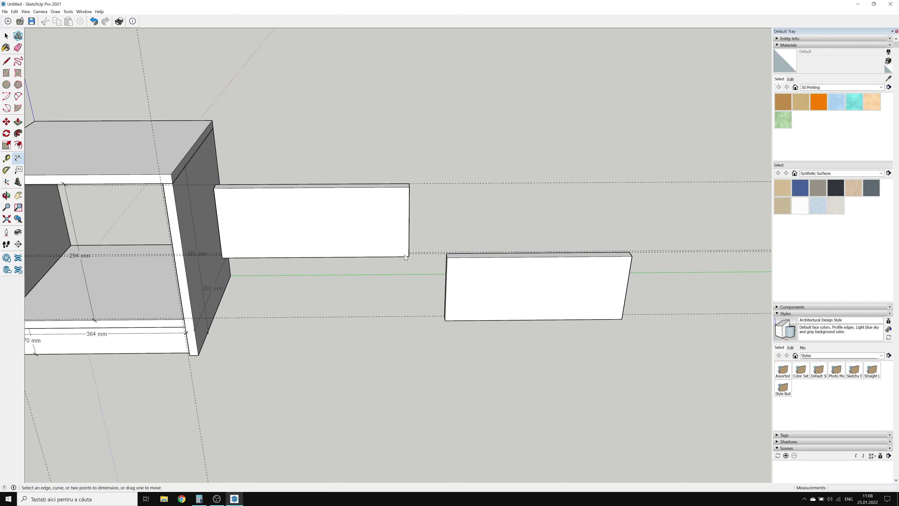
click(448, 257)
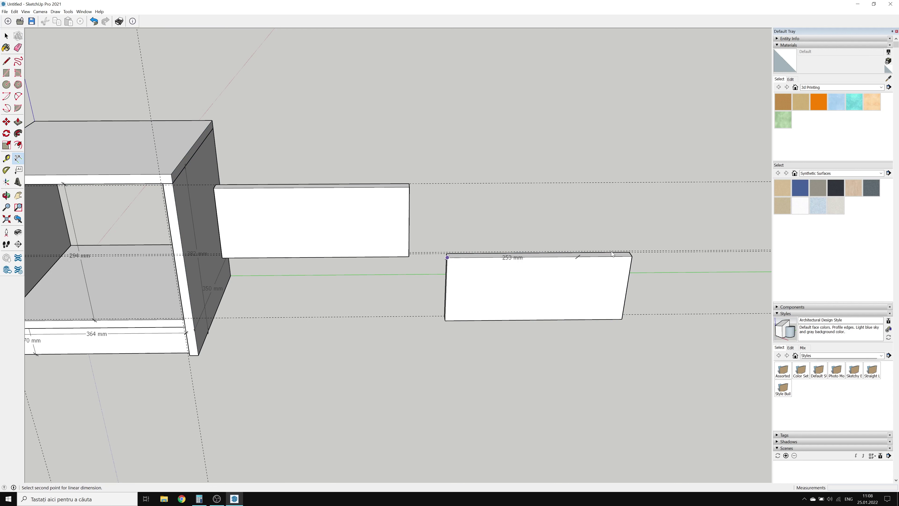
click(632, 256)
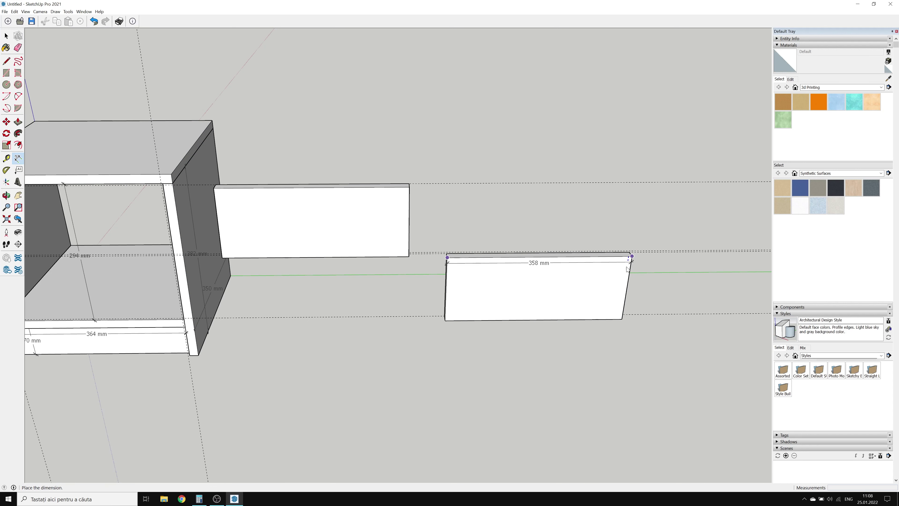
click(622, 285)
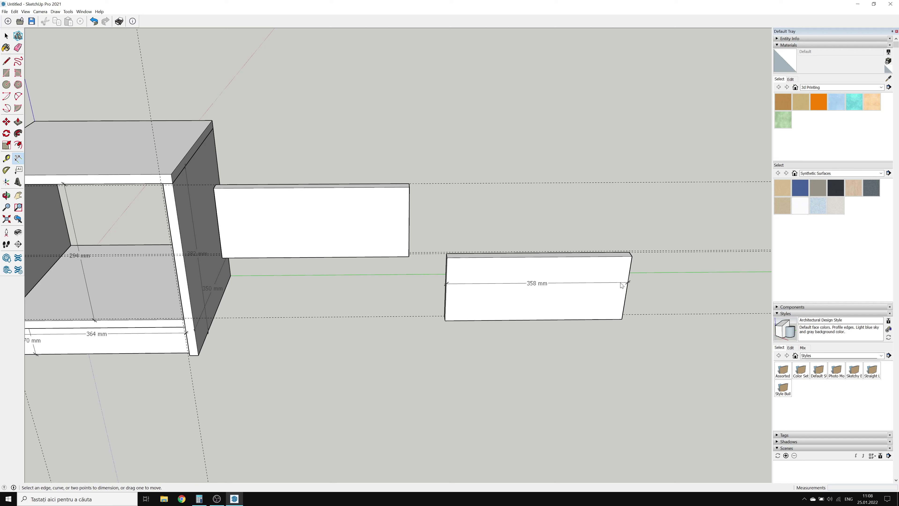
click(622, 319)
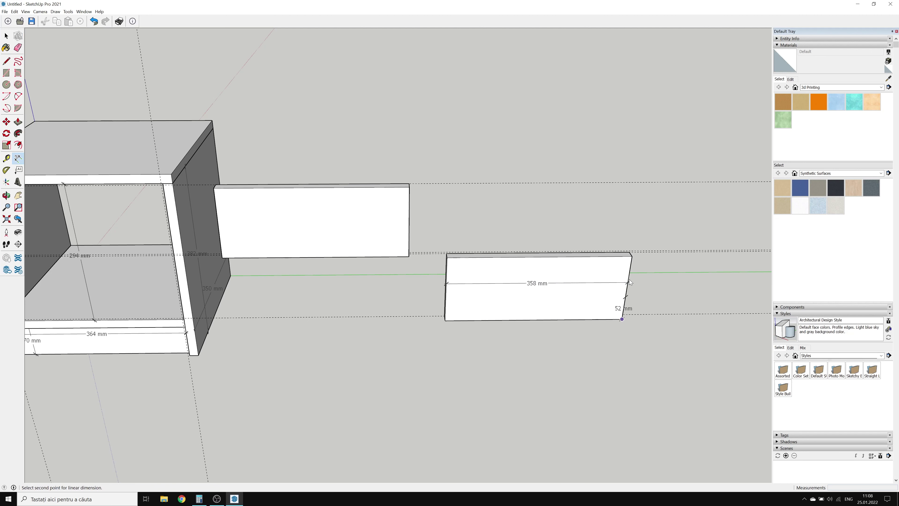
click(630, 256)
click(625, 263)
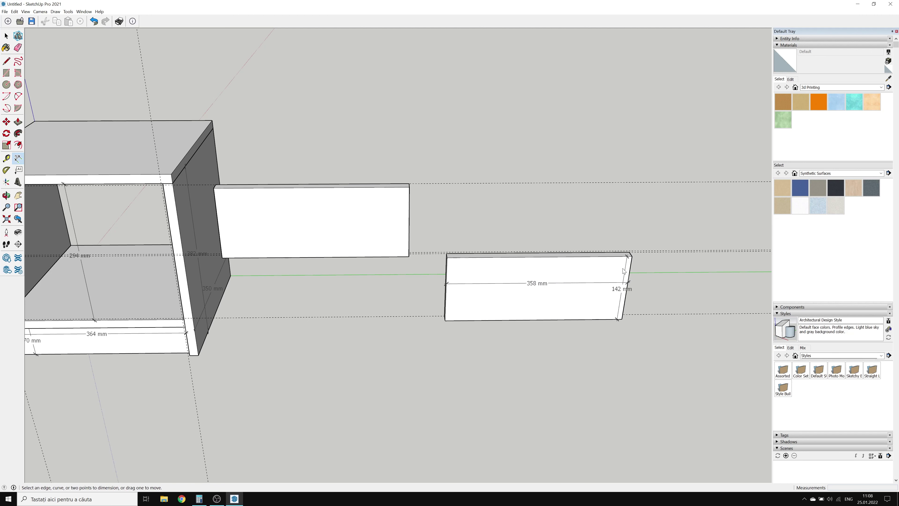
drag(624, 271, 590, 269)
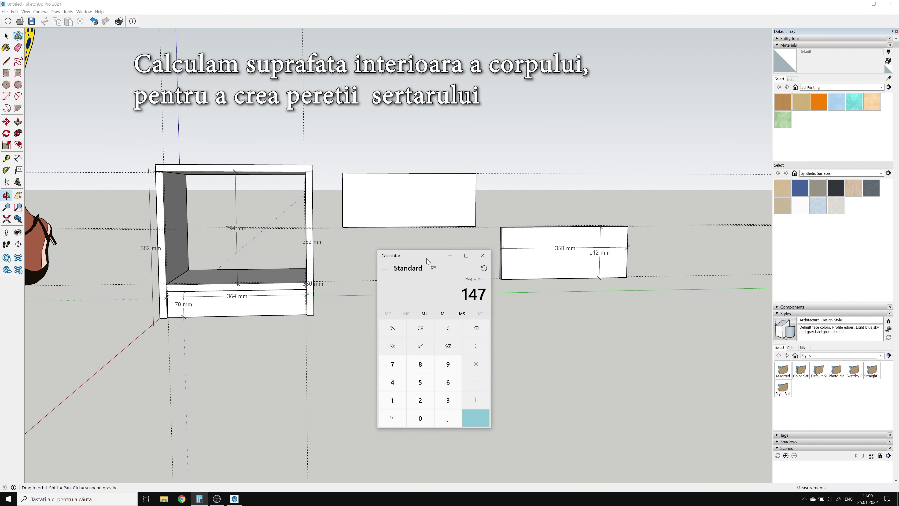
- In Calculator, compute 294 − 60 = 234, then divide by 2 to get 117
drag(211, 178, 417, 264)
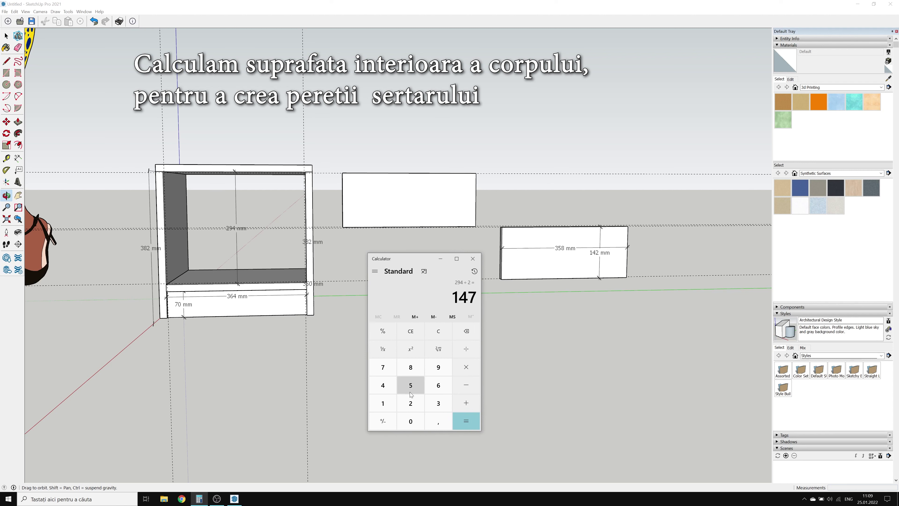
click(406, 406)
click(438, 367)
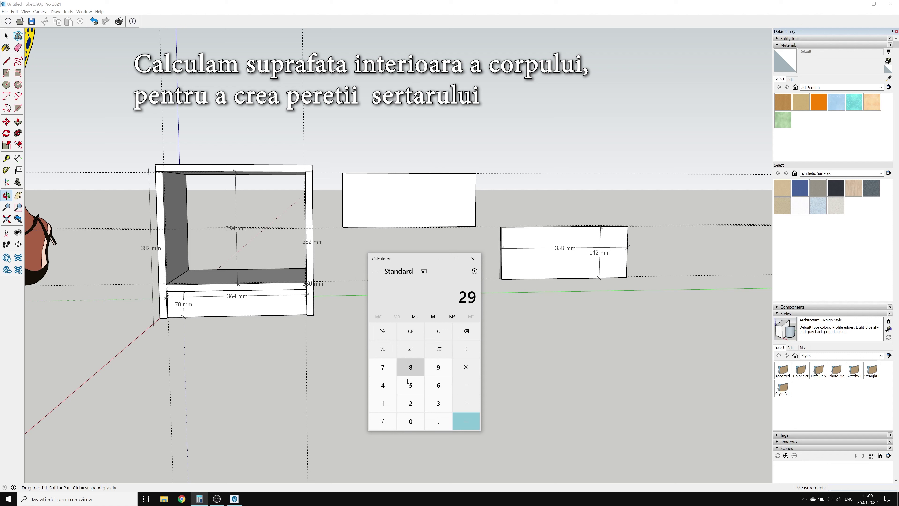
click(376, 391)
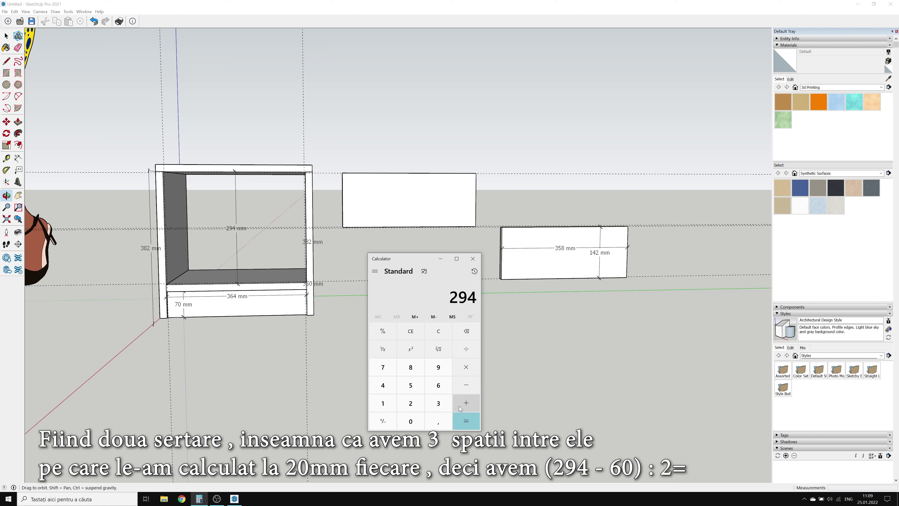
click(466, 388)
click(438, 387)
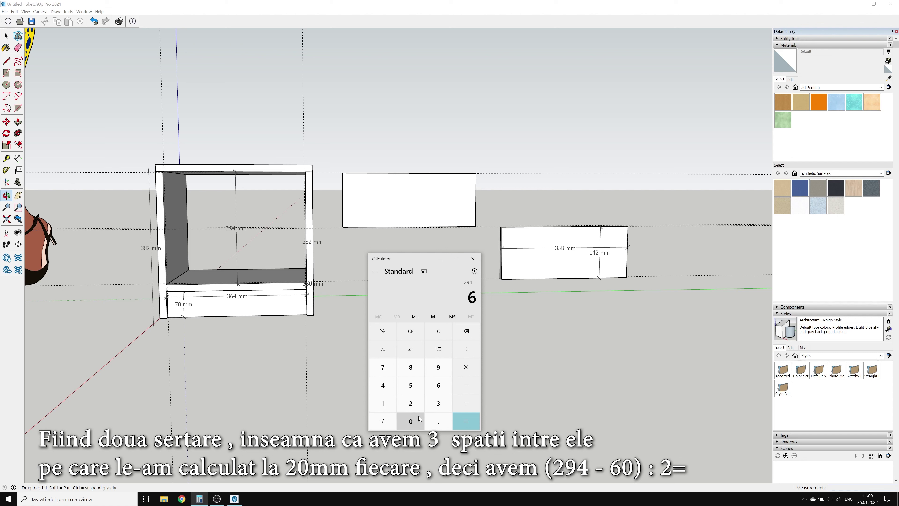
click(419, 419)
click(467, 422)
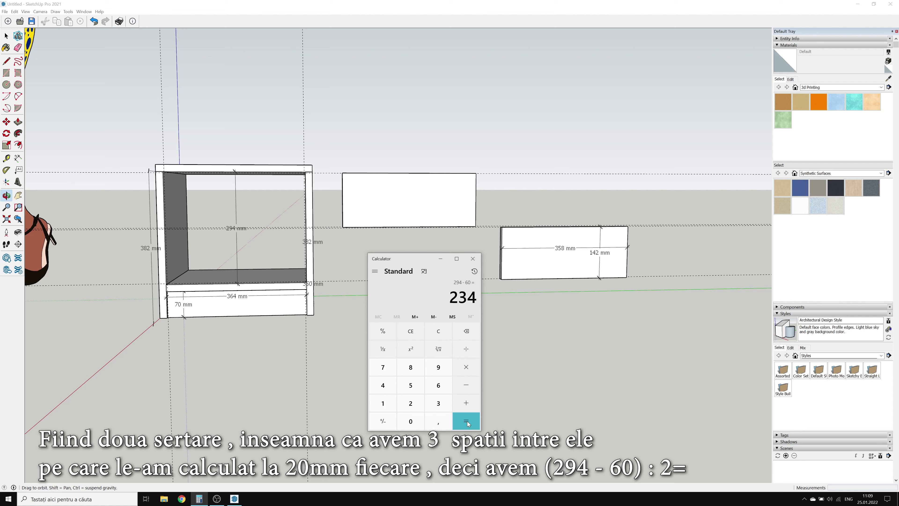
click(466, 350)
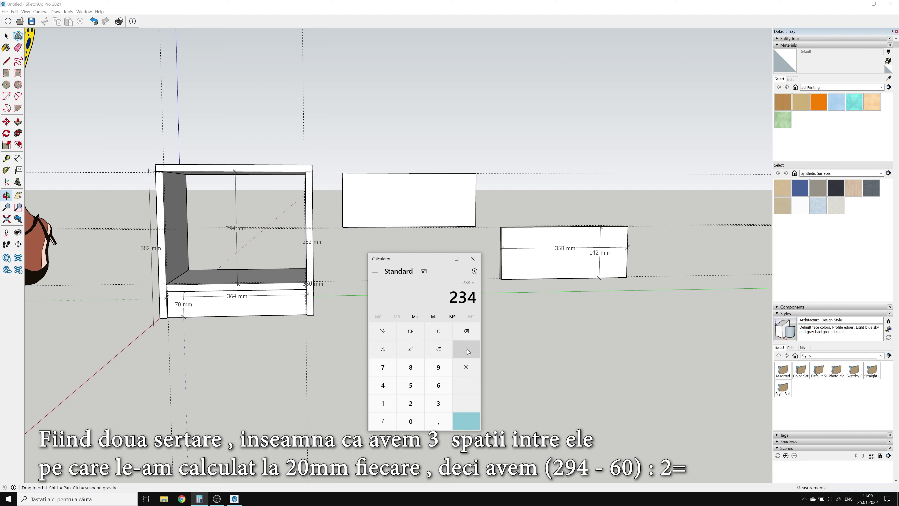
click(413, 404)
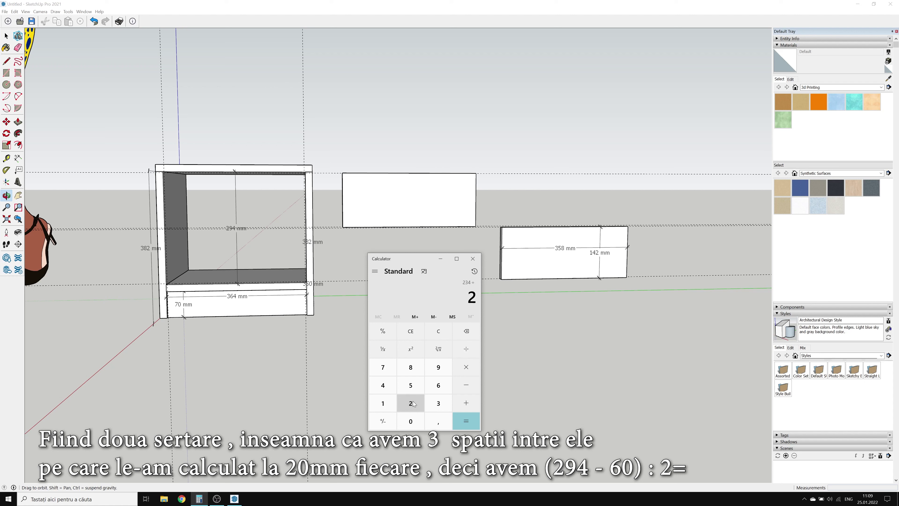
click(468, 423)
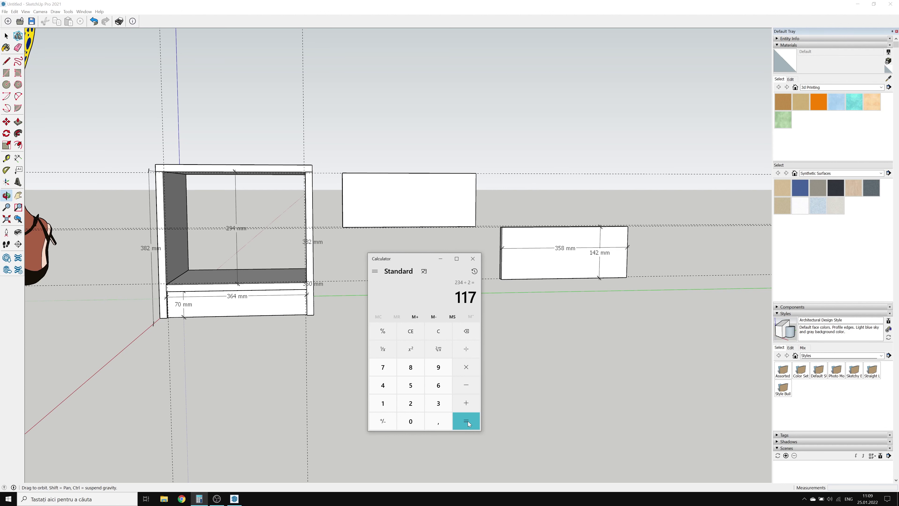
- Inside the board group, push its top face down so the board is 117 mm high
click(548, 262)
mouse_move(558, 247)
mouse_down()
mouse_move(543, 303)
mouse_move(588, 256)
mouse_up()
middle_drag(589, 256, 582, 282)
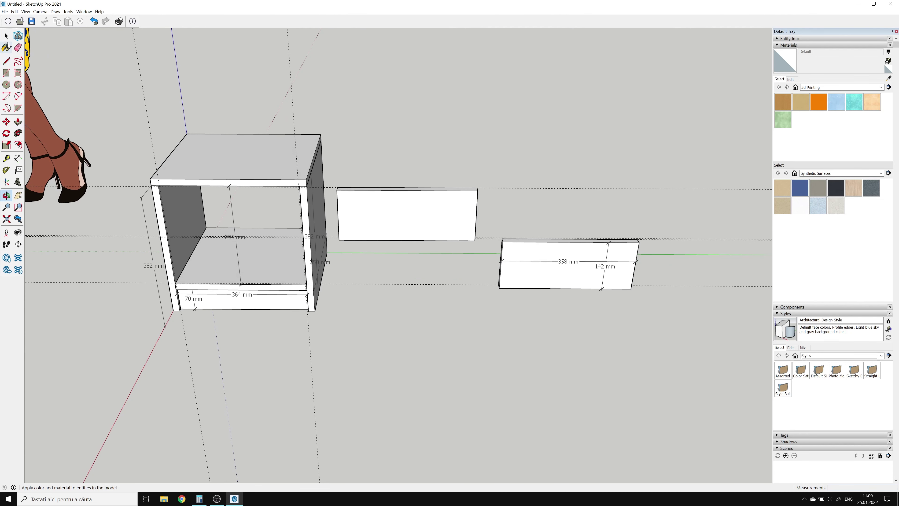
click(6, 36)
click(586, 240)
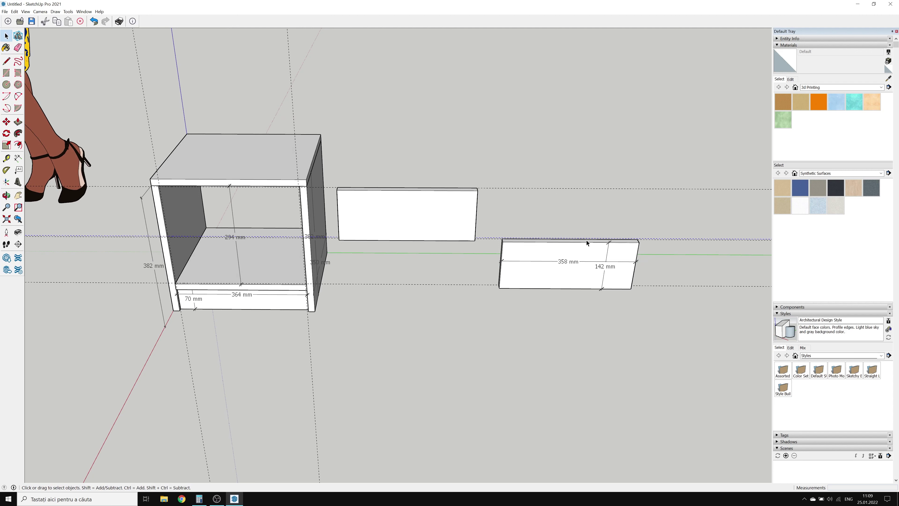
double_click(587, 242)
click(586, 244)
click(588, 242)
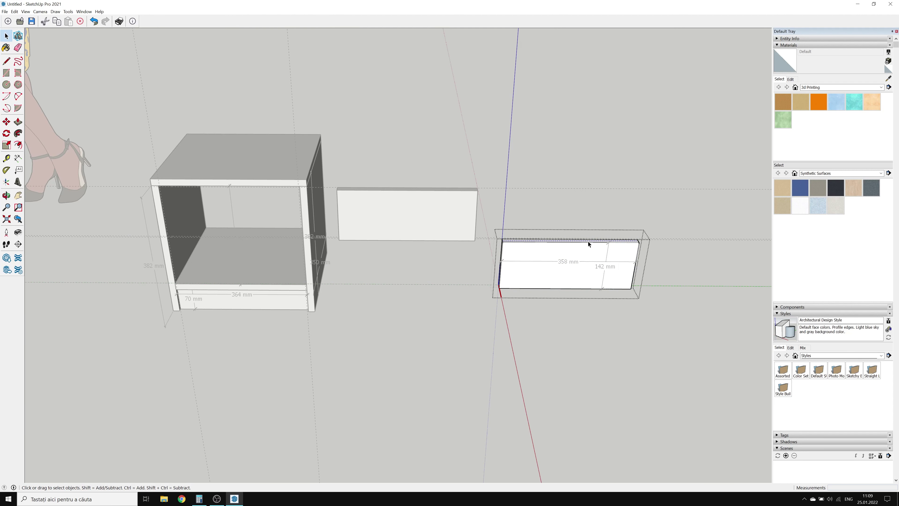
key(p)
drag(588, 244, 588, 253)
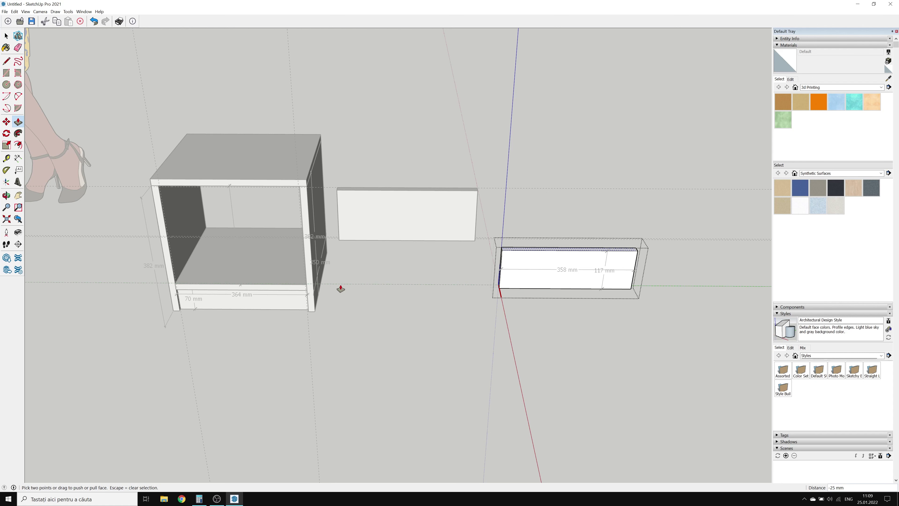
- Zoom in close and select the board's left end face
click(6, 195)
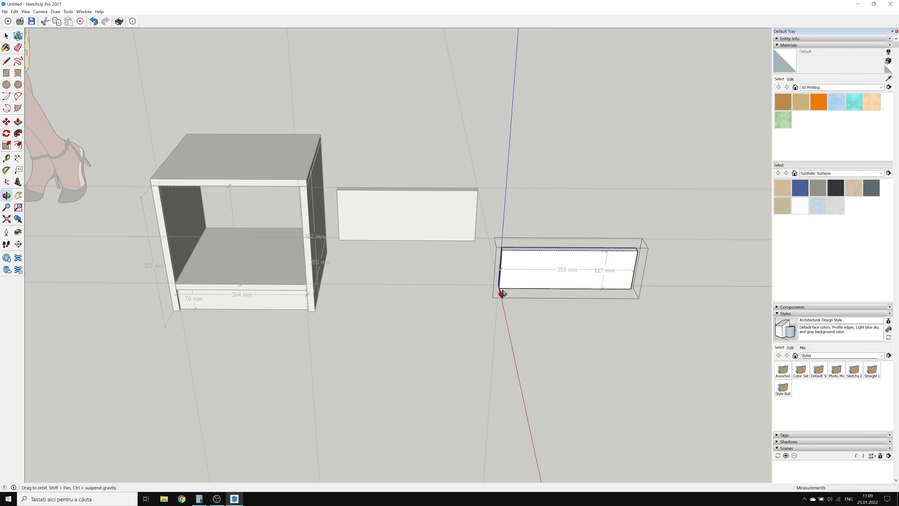
mouse_move(502, 294)
mouse_down()
mouse_move(597, 271)
mouse_move(512, 255)
mouse_move(521, 222)
mouse_up()
scroll(502, 235, up, 2)
scroll(510, 231, up, 4)
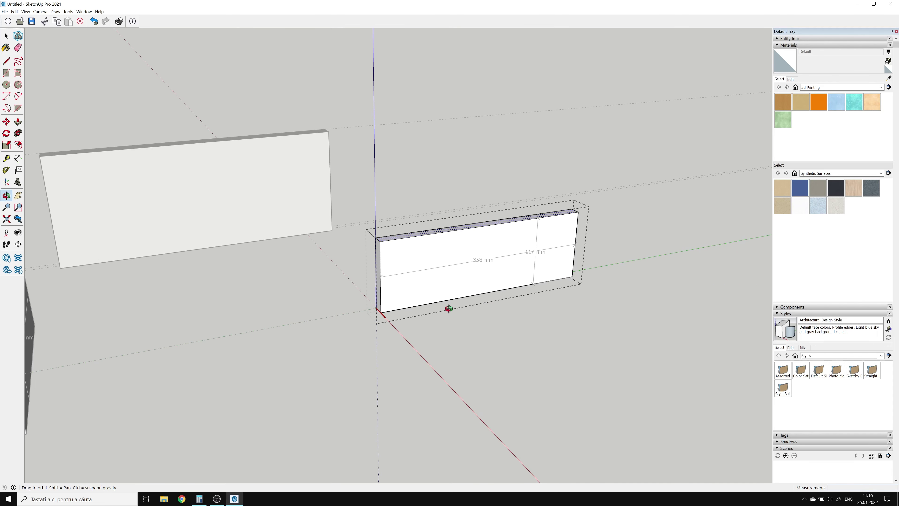
key(space)
click(379, 286)
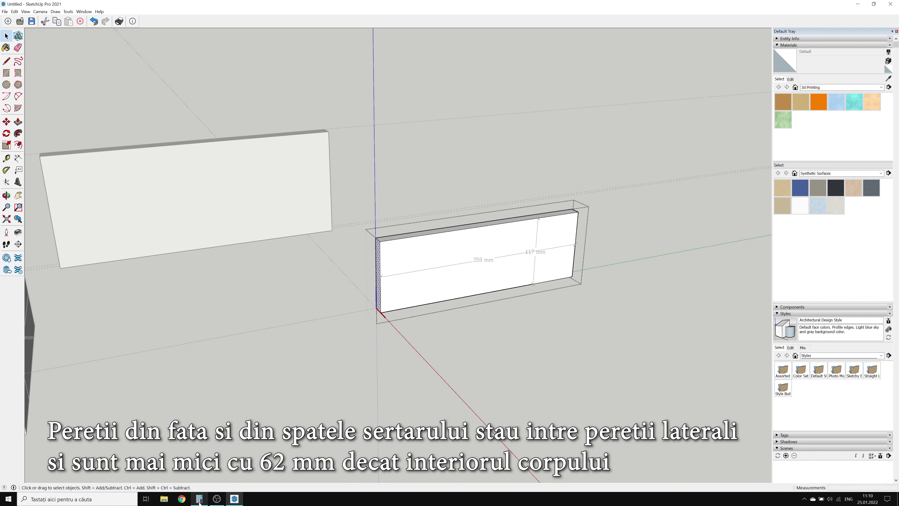
mouse_move(199, 498)
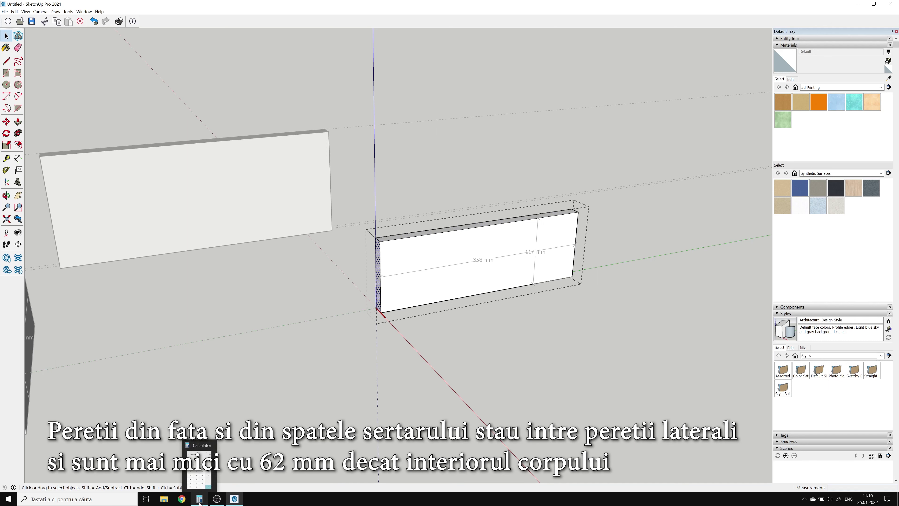
scroll(554, 344, down, 2)
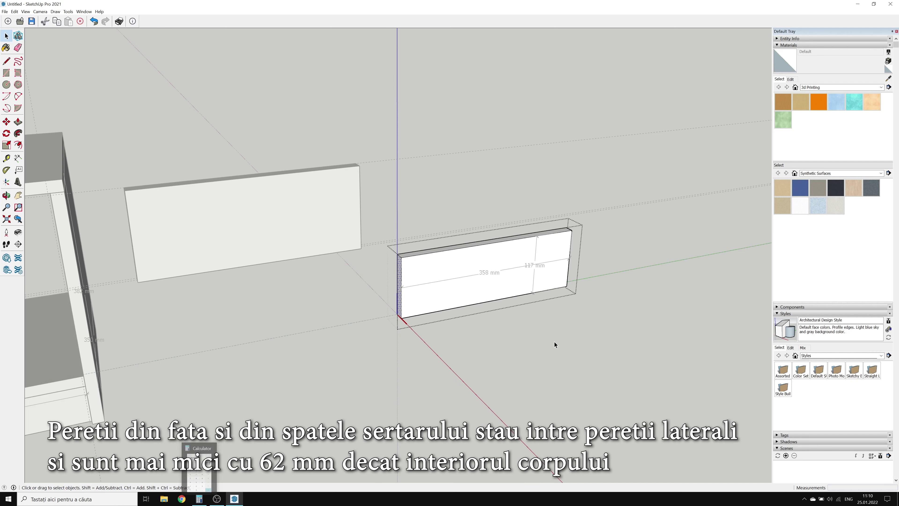
scroll(558, 344, down, 1)
scroll(533, 169, down, 2)
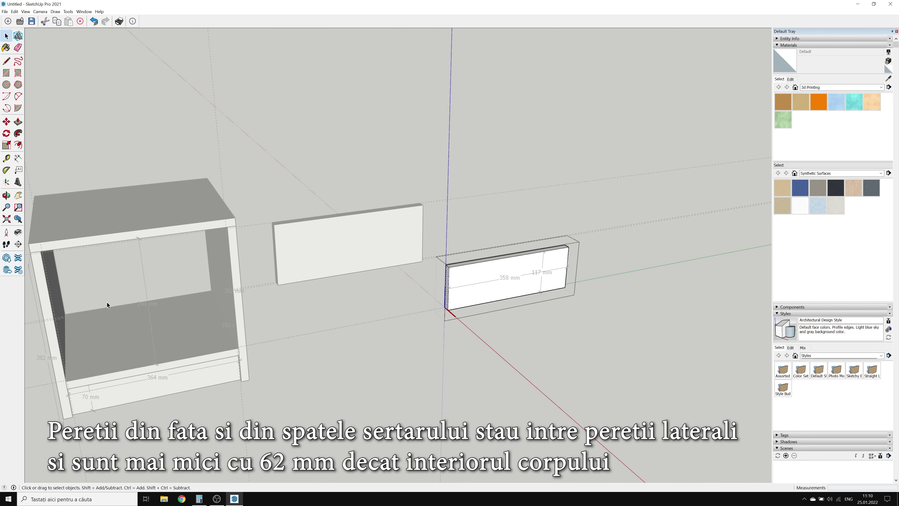
scroll(89, 317, up, 1)
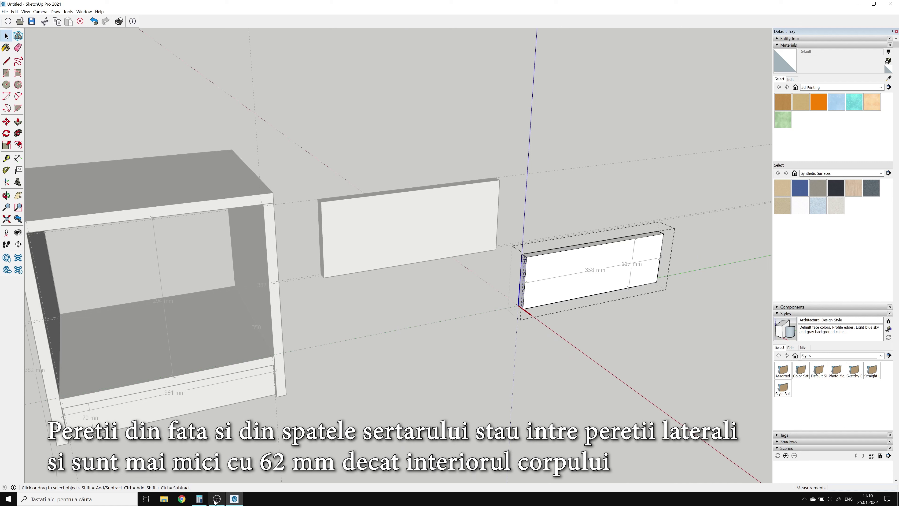
- Compute 364 − 62 = 302 in Calculator, then close it and return to SketchUp
click(199, 500)
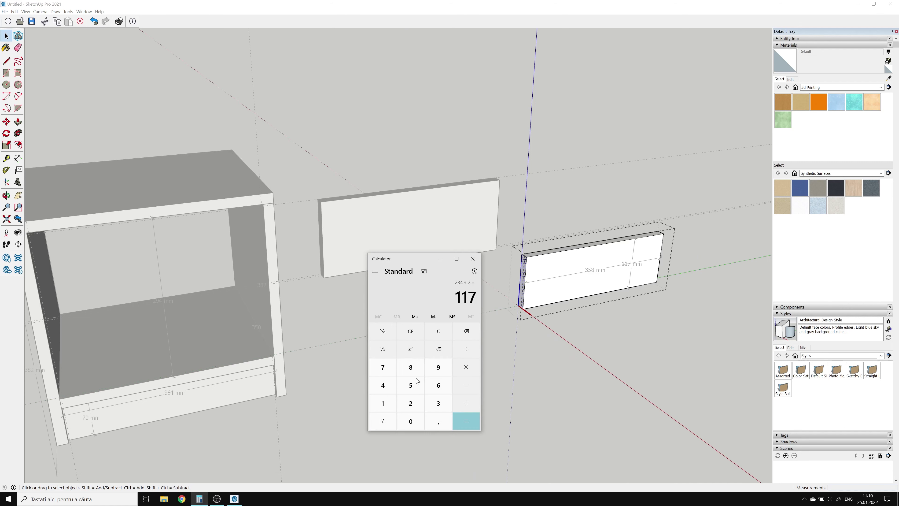
click(438, 408)
click(438, 385)
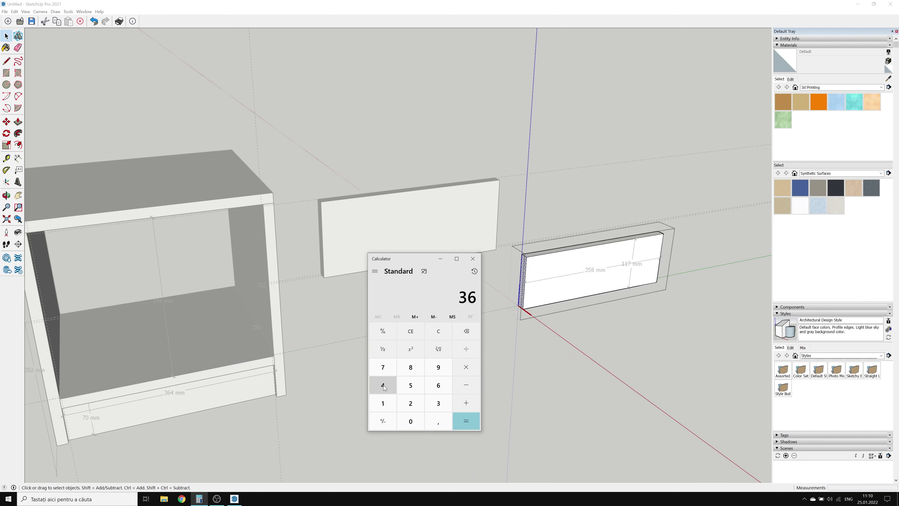
click(383, 387)
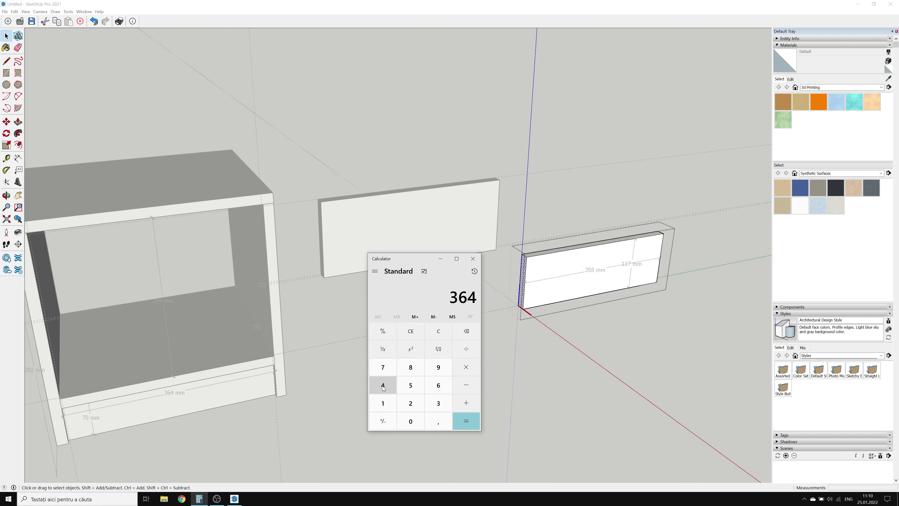
click(471, 388)
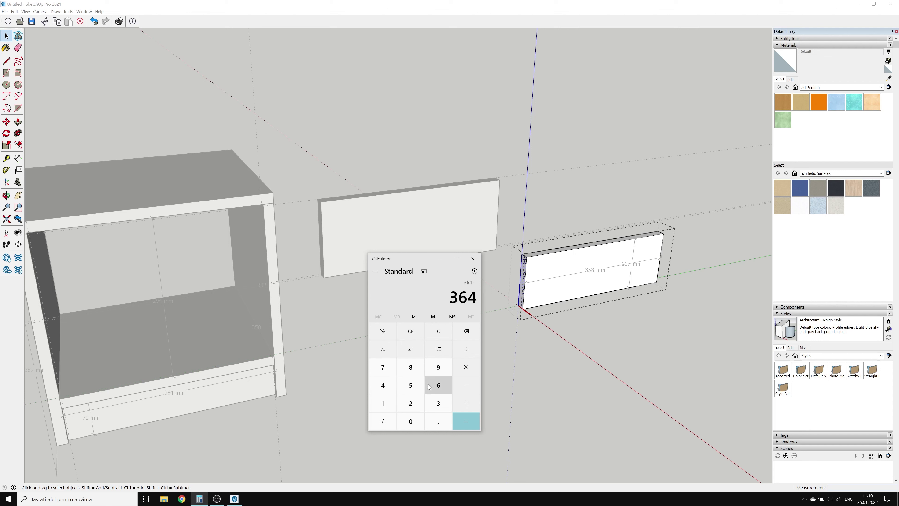
click(438, 387)
click(417, 406)
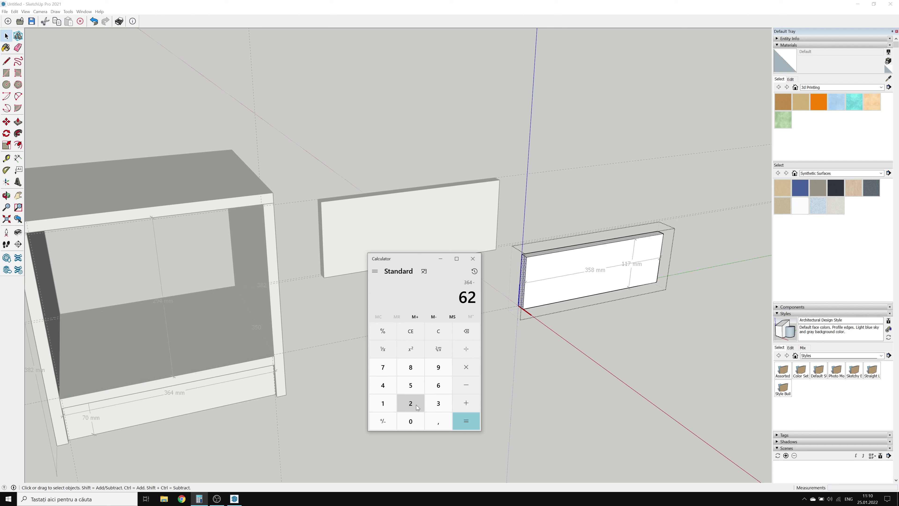
click(467, 425)
click(522, 293)
- Push the board's left end in so the panel measures 302 × 117 mm
key(p)
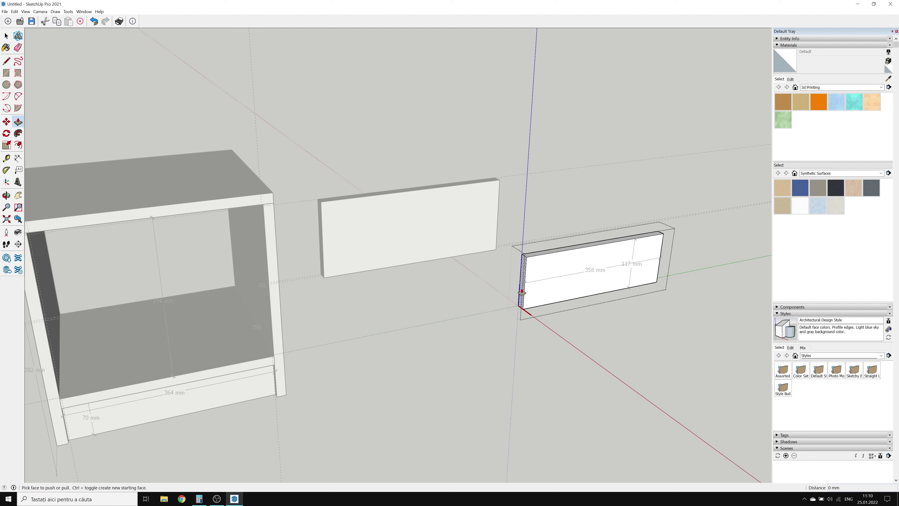
drag(521, 292, 544, 286)
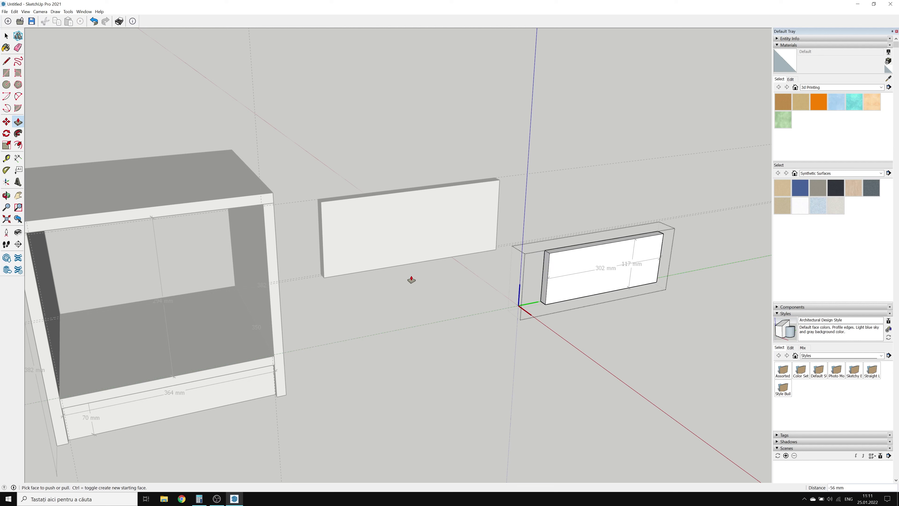
key(space)
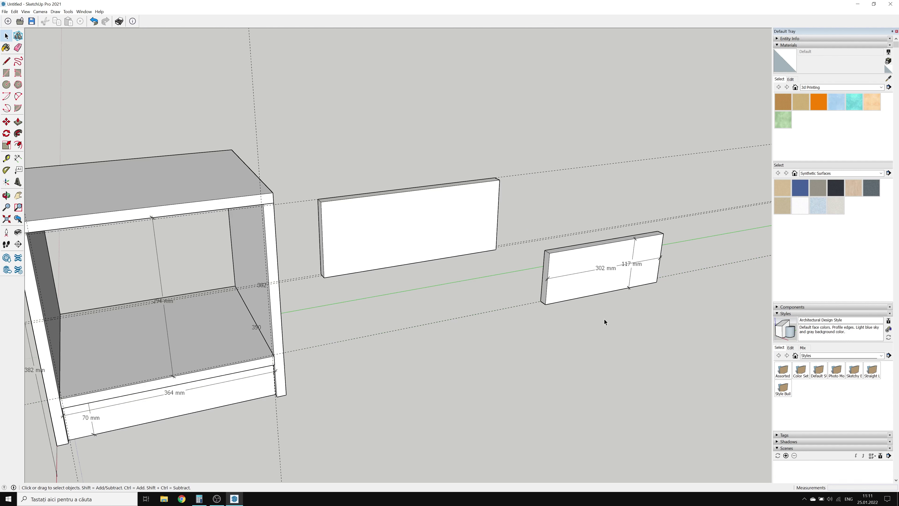
middle_drag(606, 318, 603, 282)
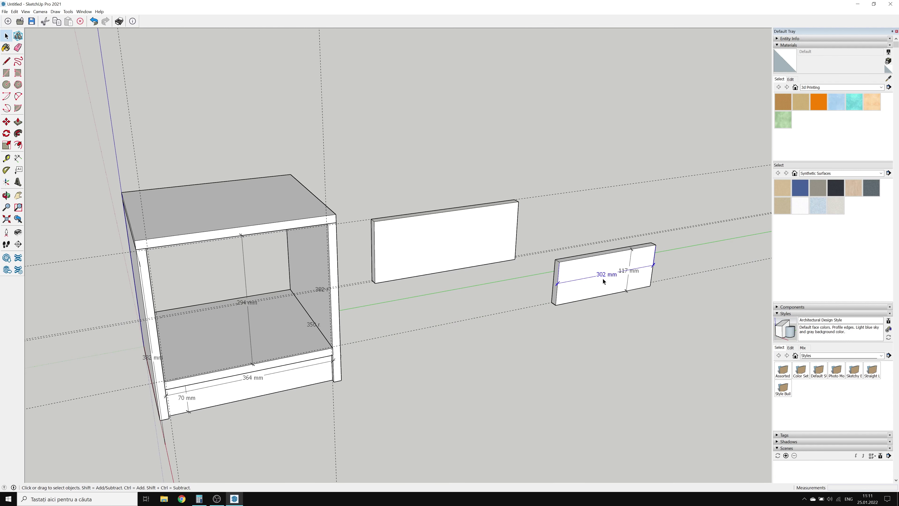
- Copy the 302 mm drawer board and place the copy in front of the original
click(603, 279)
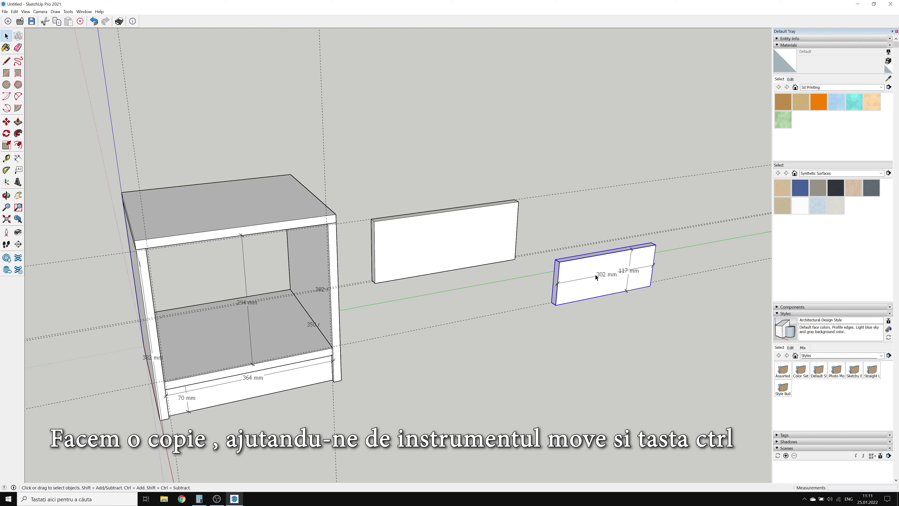
key(m)
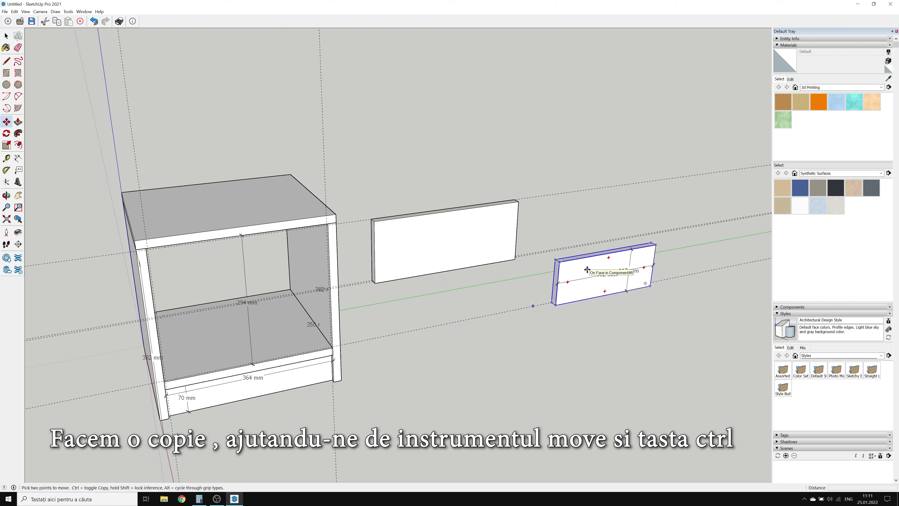
click(588, 270)
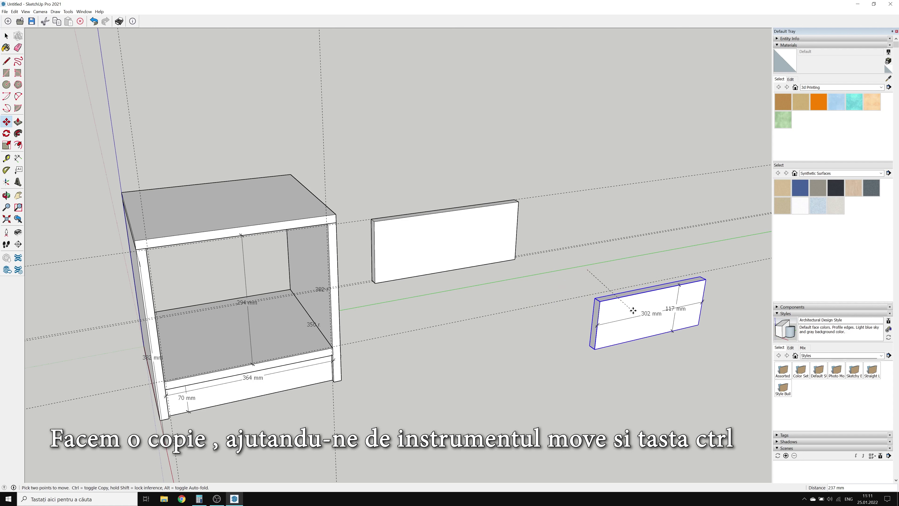
key(ctrl)
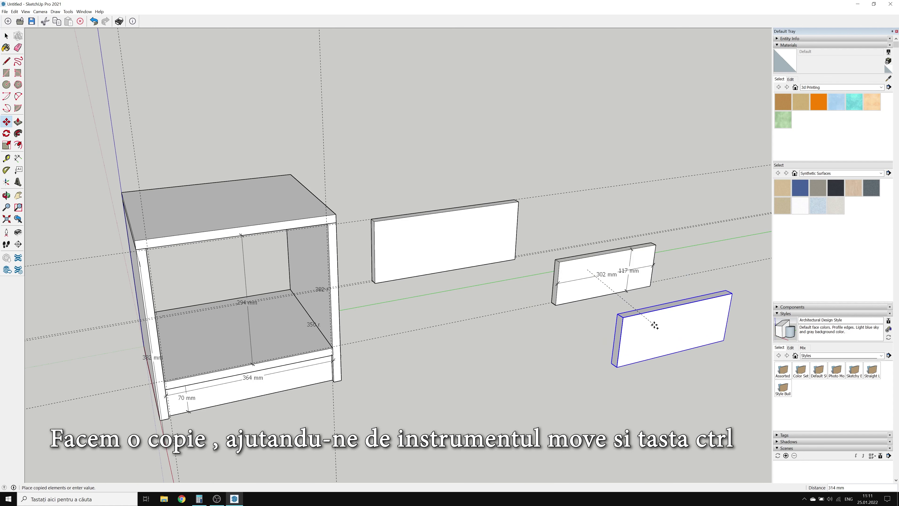
click(655, 325)
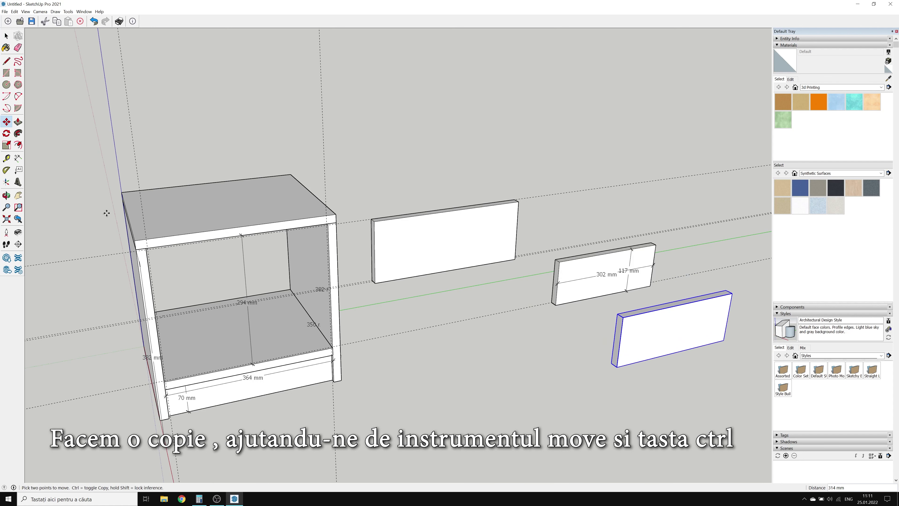
click(6, 195)
mouse_move(643, 258)
mouse_down()
mouse_move(647, 340)
mouse_move(568, 255)
mouse_up()
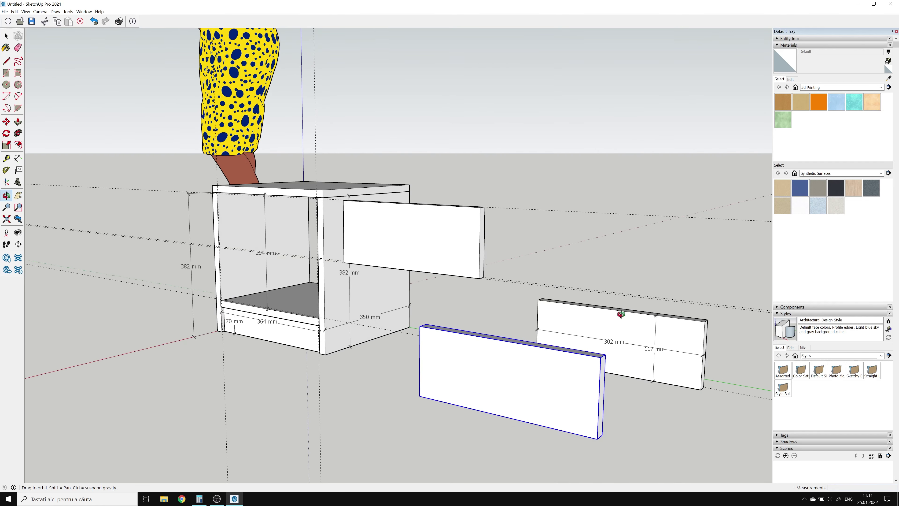
mouse_move(622, 314)
mouse_down()
mouse_move(561, 275)
mouse_move(632, 255)
mouse_move(566, 321)
mouse_move(573, 335)
mouse_move(546, 348)
mouse_up()
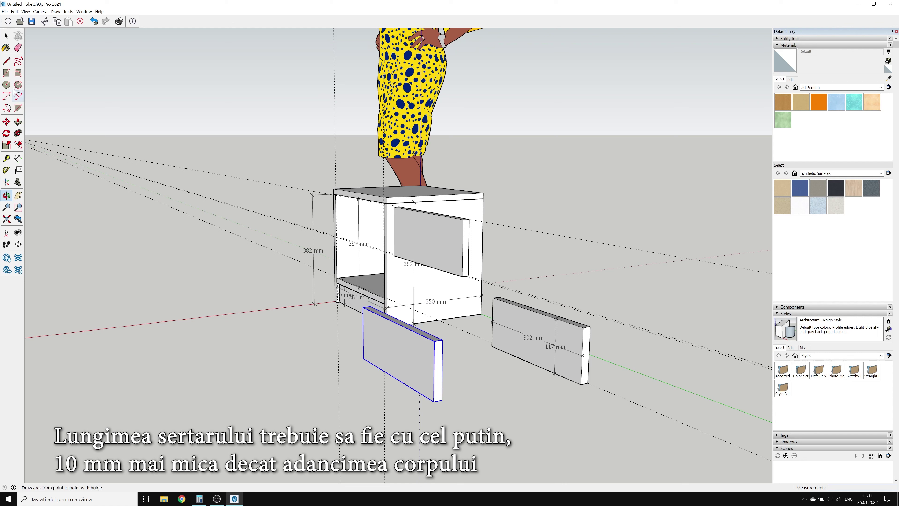
- Draw a 320 × 117 mm rectangle from the end of one 302 mm board to the other
click(6, 73)
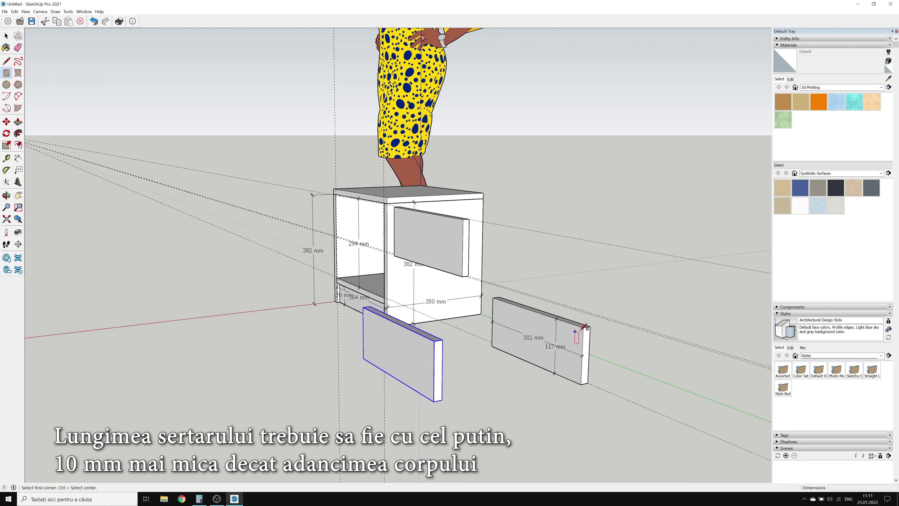
click(590, 325)
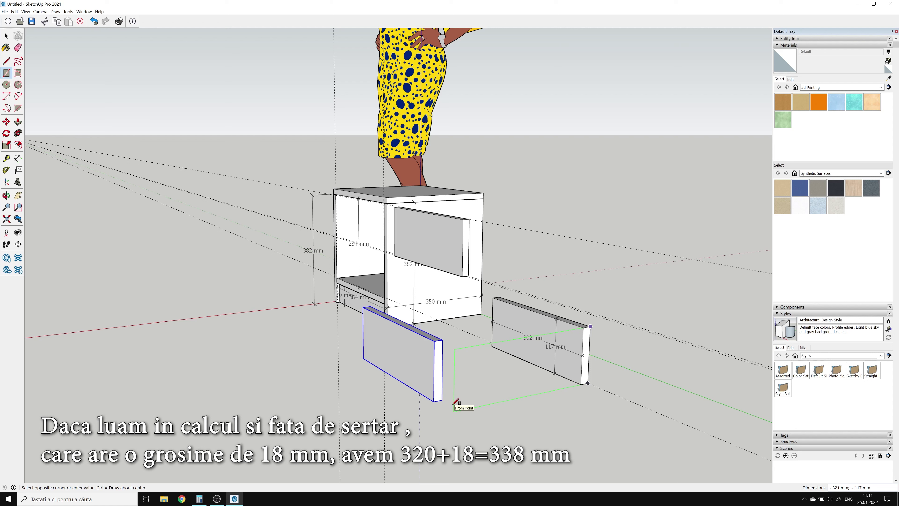
click(455, 411)
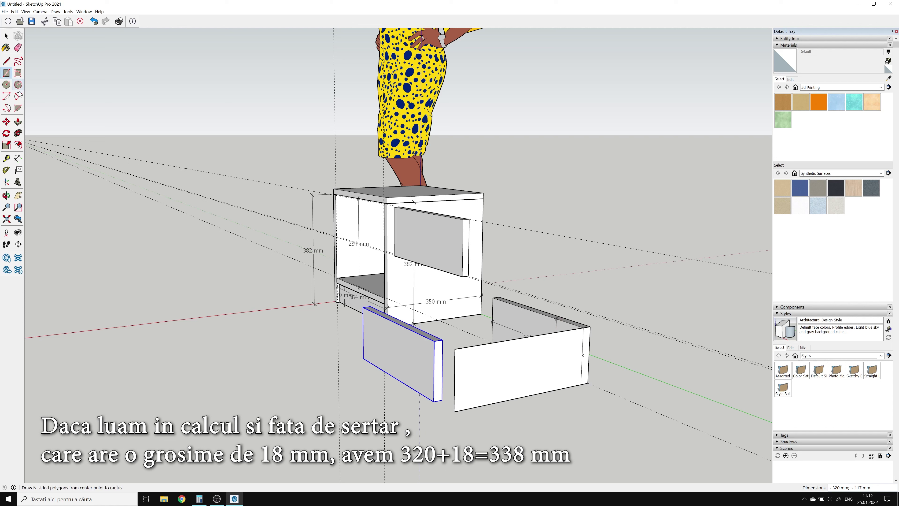
- Extrude the 320 × 117 mm rectangle 18 mm into a side board
key(p)
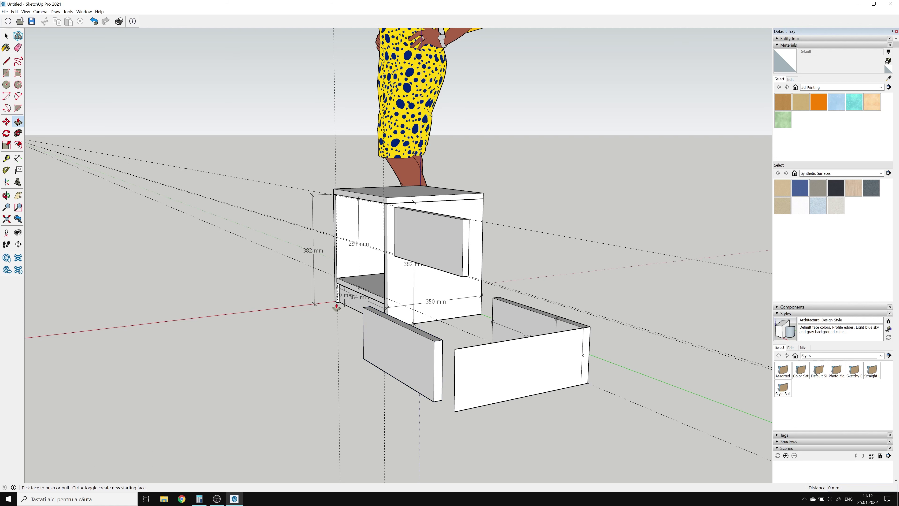
drag(504, 363, 511, 366)
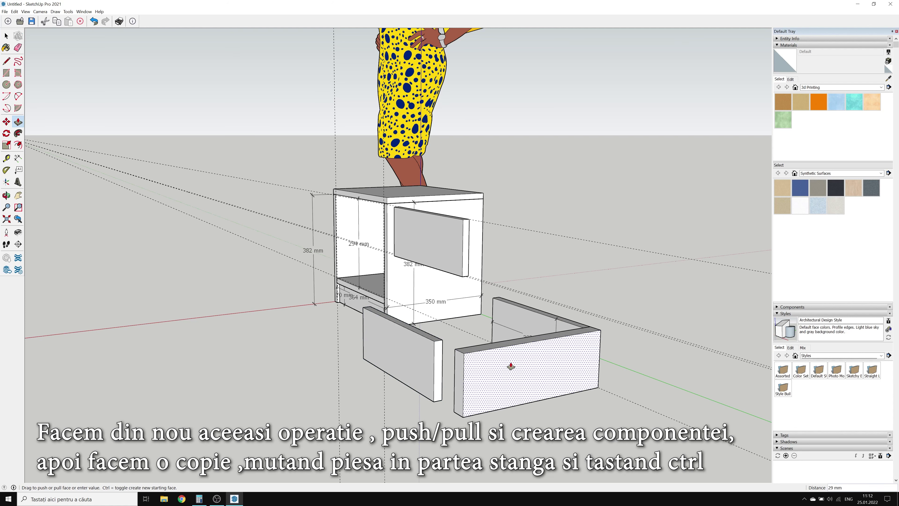
text(18)
key(Return)
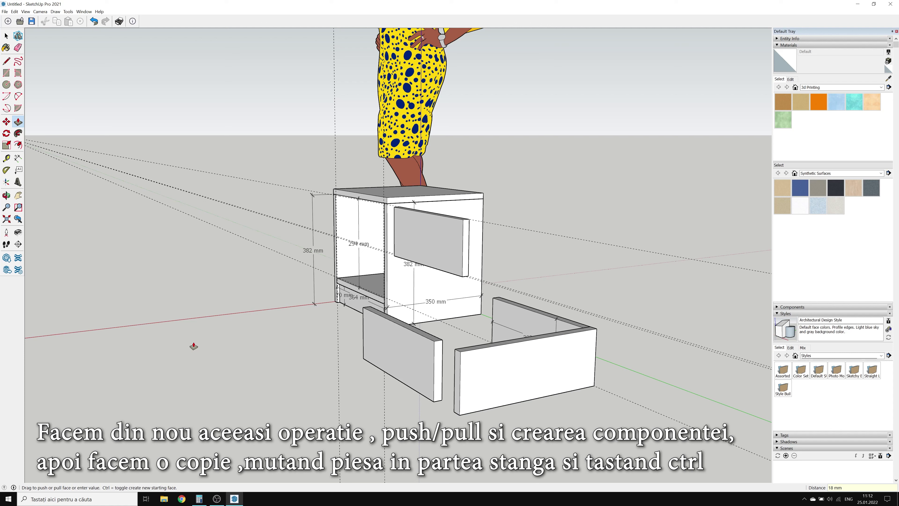
key(space)
- Make the whole side board into a component
triple_click(509, 382)
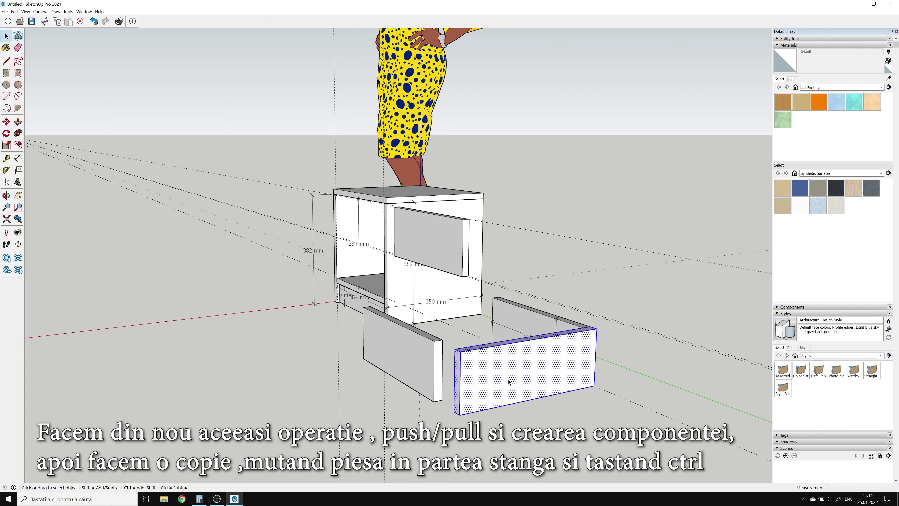
right_click(509, 382)
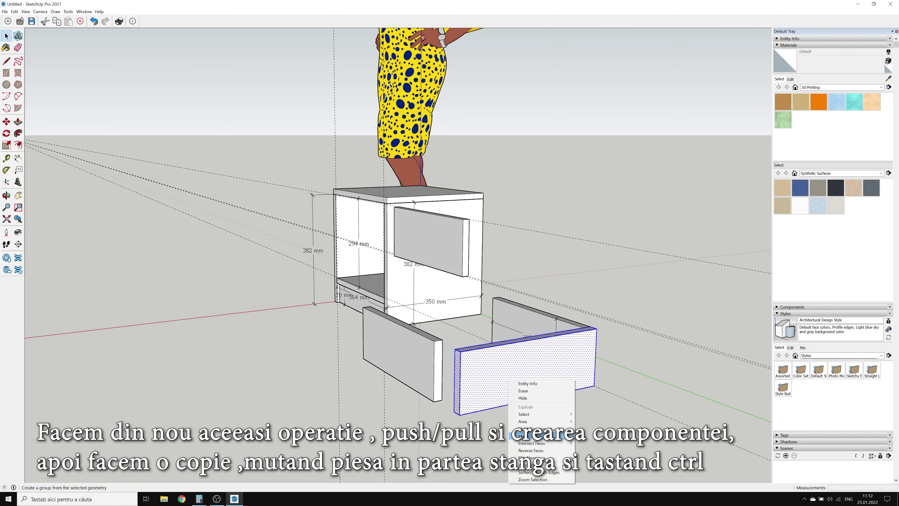
click(538, 429)
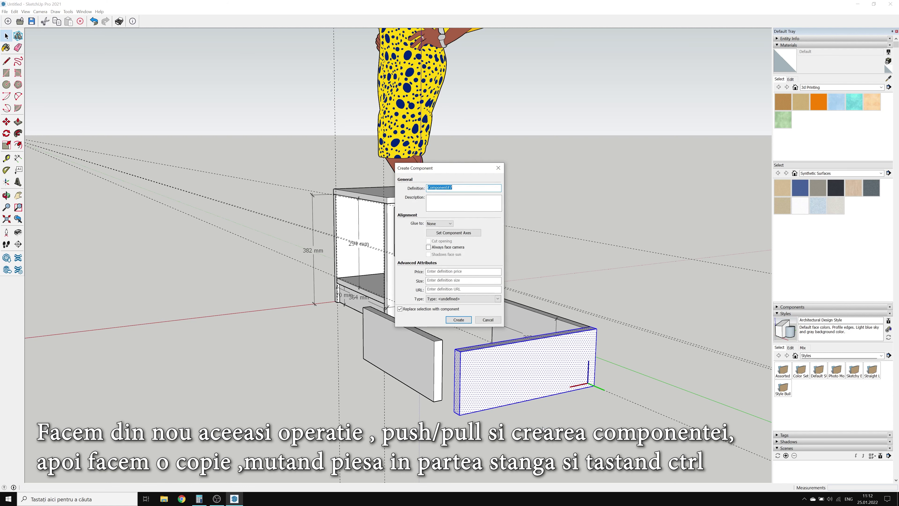
key(Return)
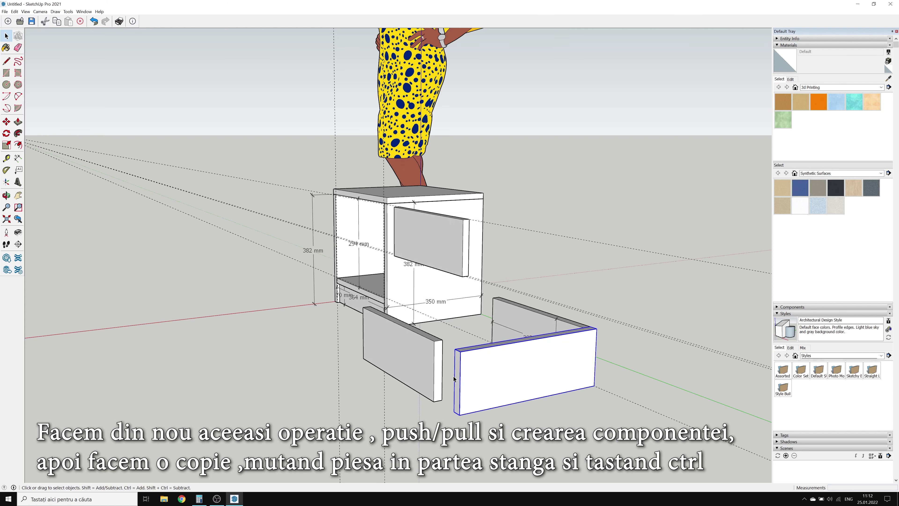
- Copy the 18 mm drawer side to the left end of the boards
middle_drag(454, 378, 606, 391)
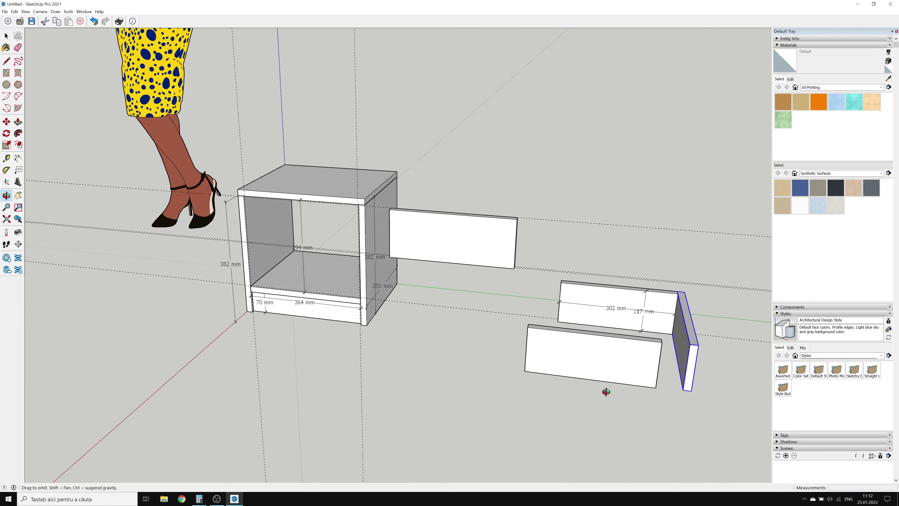
drag(606, 391, 612, 388)
drag(237, 313, 439, 412)
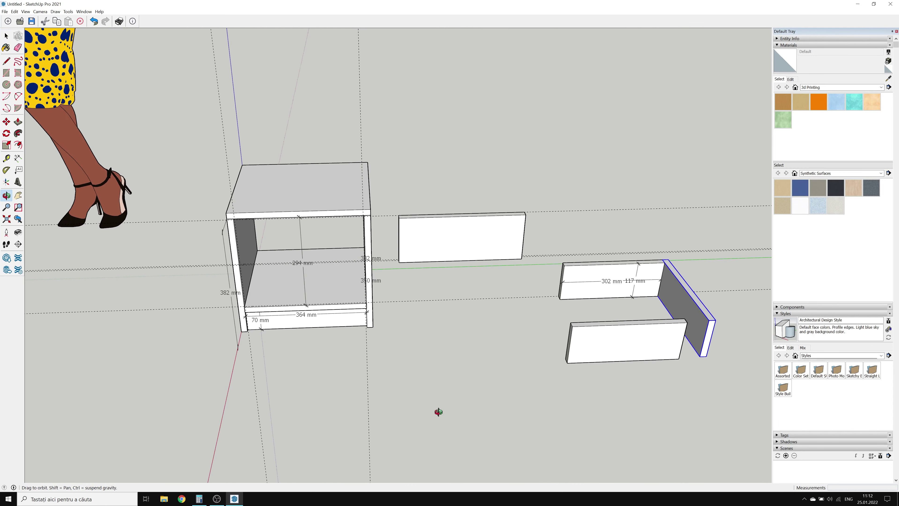
drag(493, 425, 633, 363)
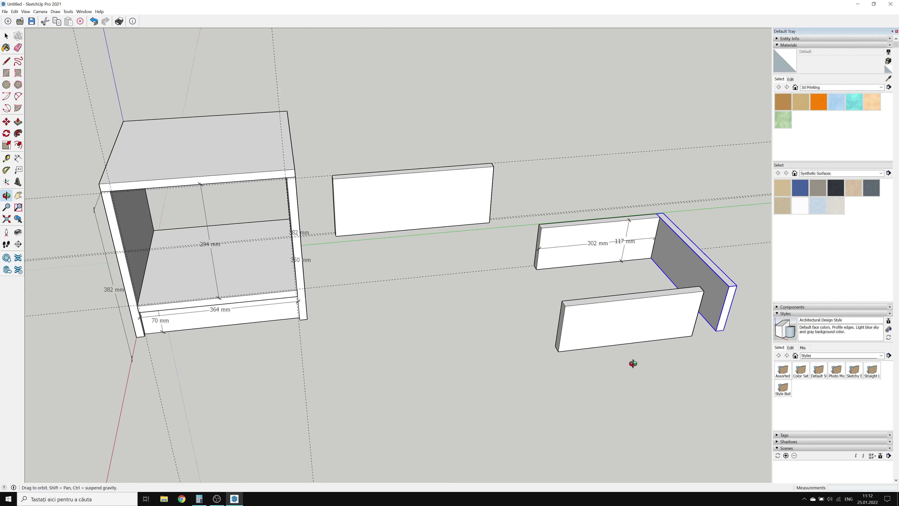
scroll(653, 252, up, 2)
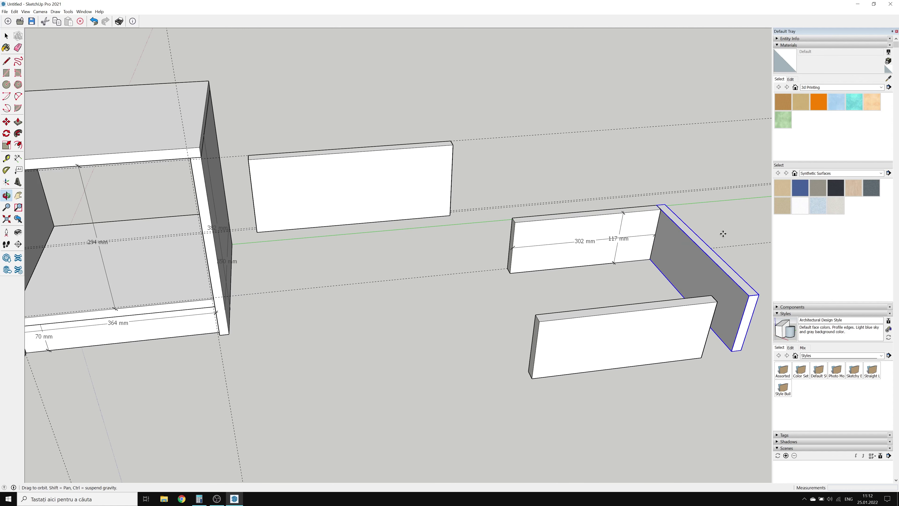
key(m)
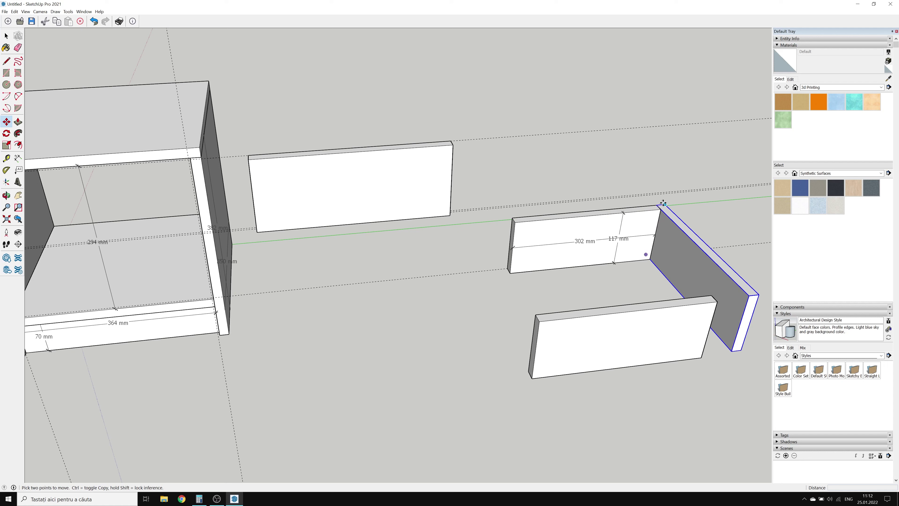
click(664, 203)
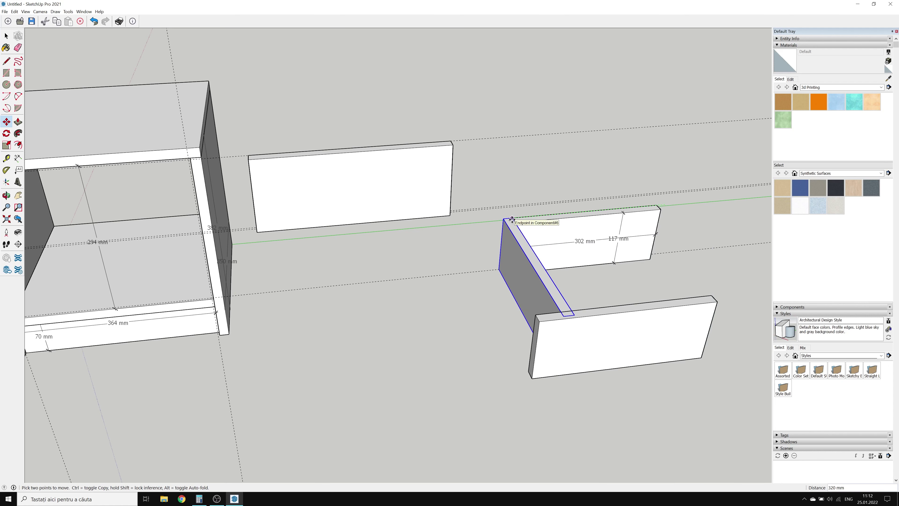
key(ctrl)
click(512, 219)
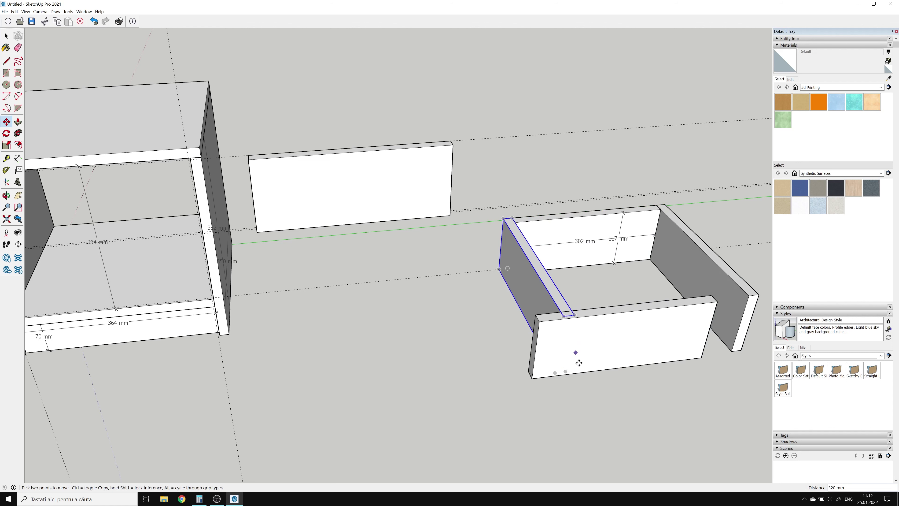
key(space)
- Move the front 302 mm board to fit between the two sides
click(652, 337)
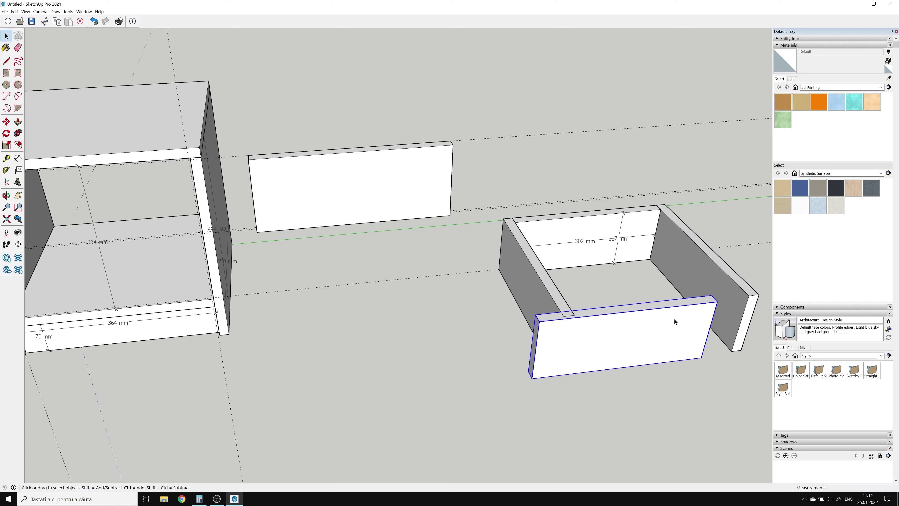
key(m)
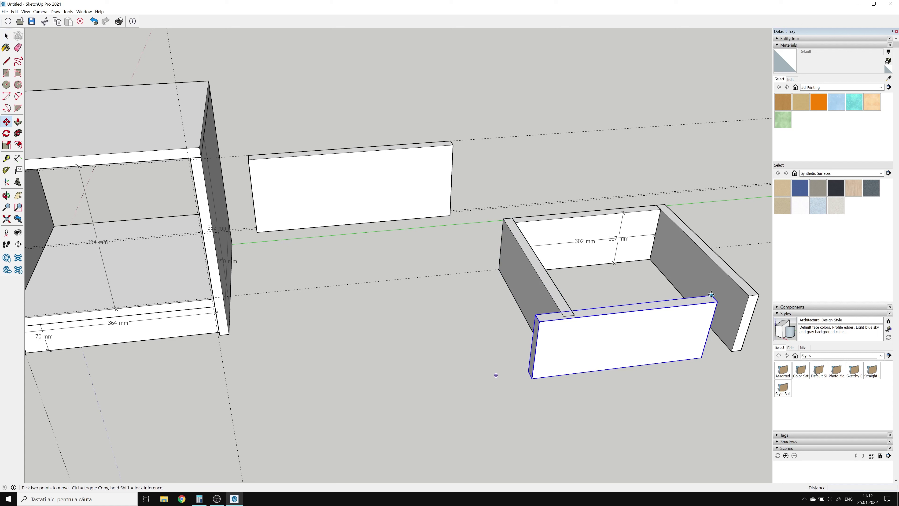
click(711, 295)
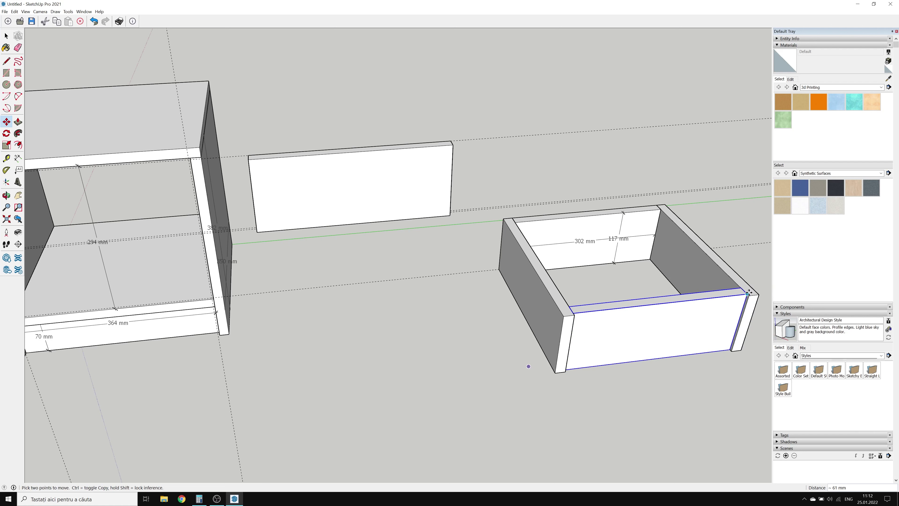
click(747, 293)
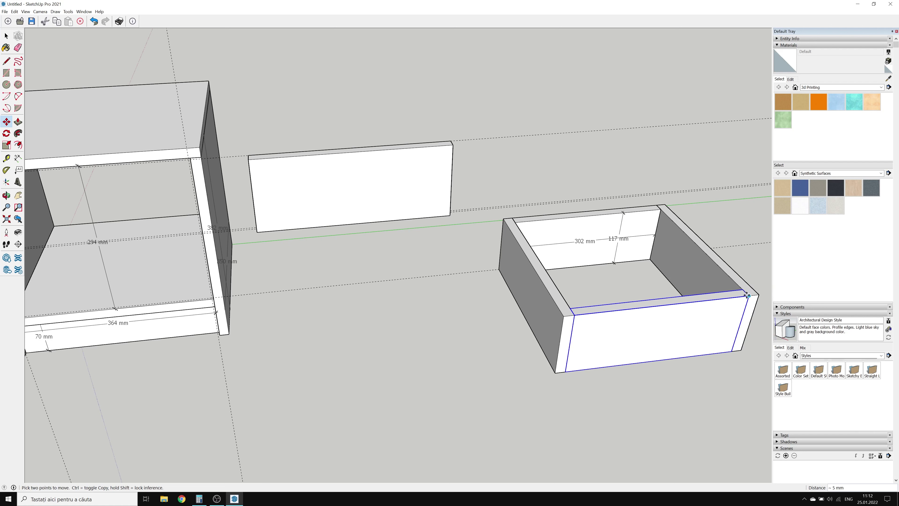
click(3, 197)
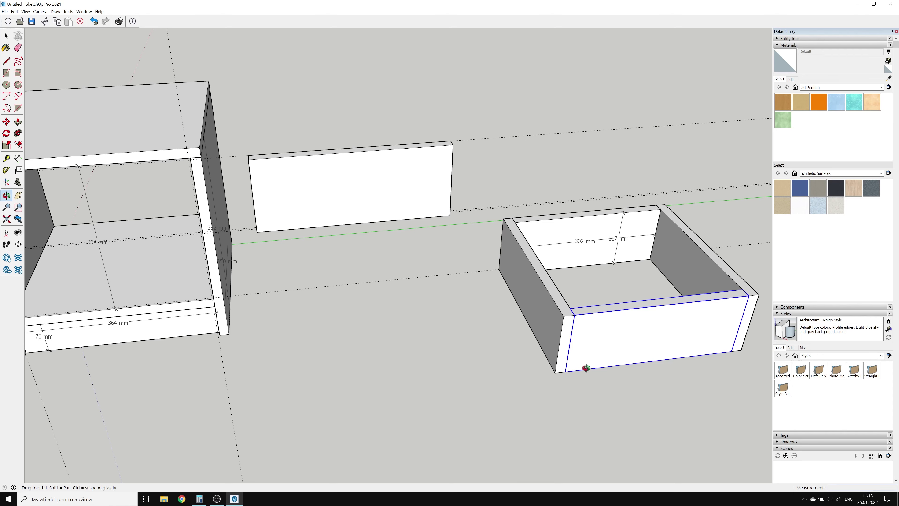
- Add a 320 mm length dimension and a 117 mm height dimension to the drawer front
mouse_move(584, 367)
mouse_down()
mouse_move(667, 331)
mouse_move(604, 332)
mouse_up()
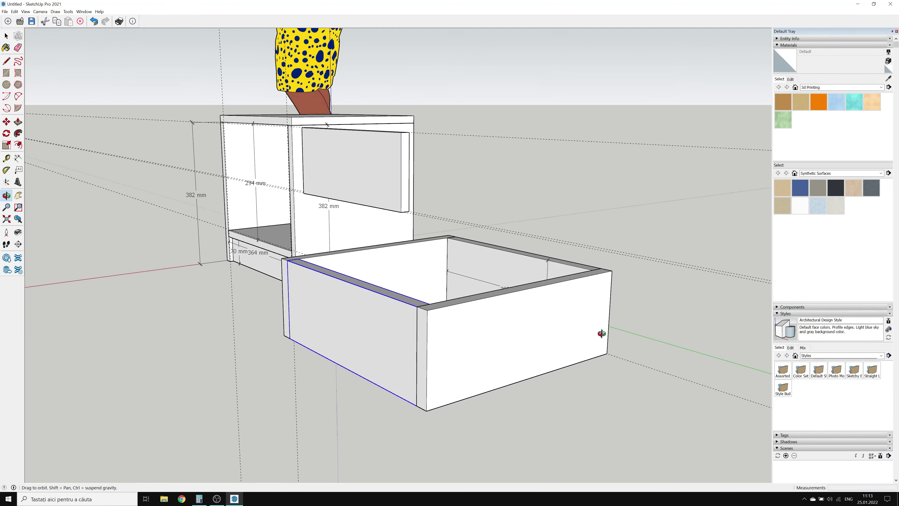
click(18, 159)
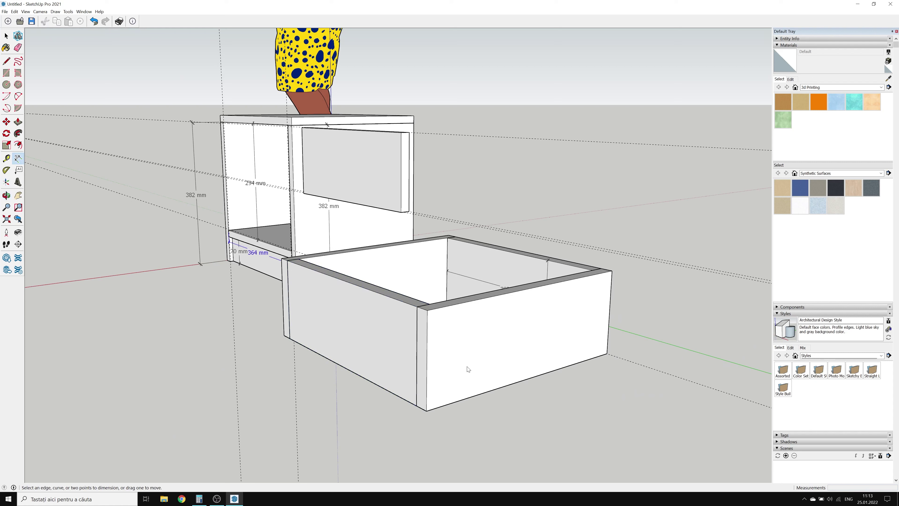
click(427, 310)
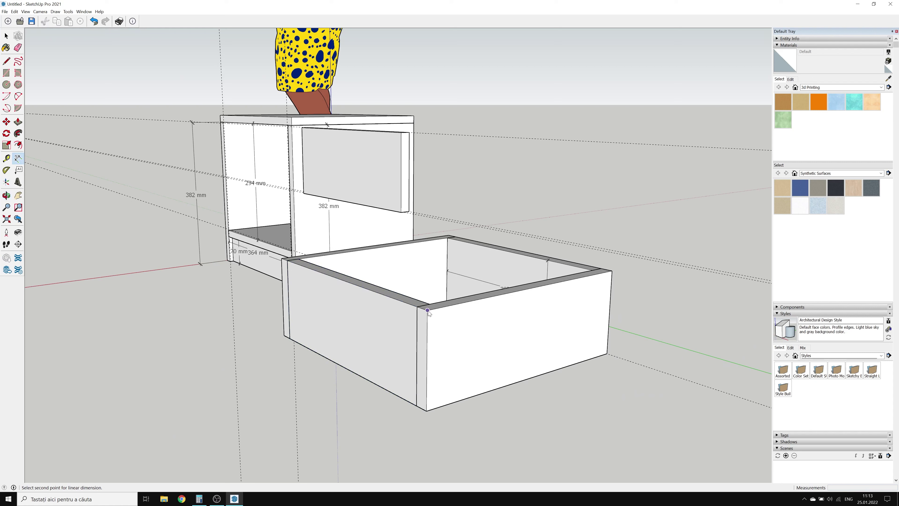
click(612, 272)
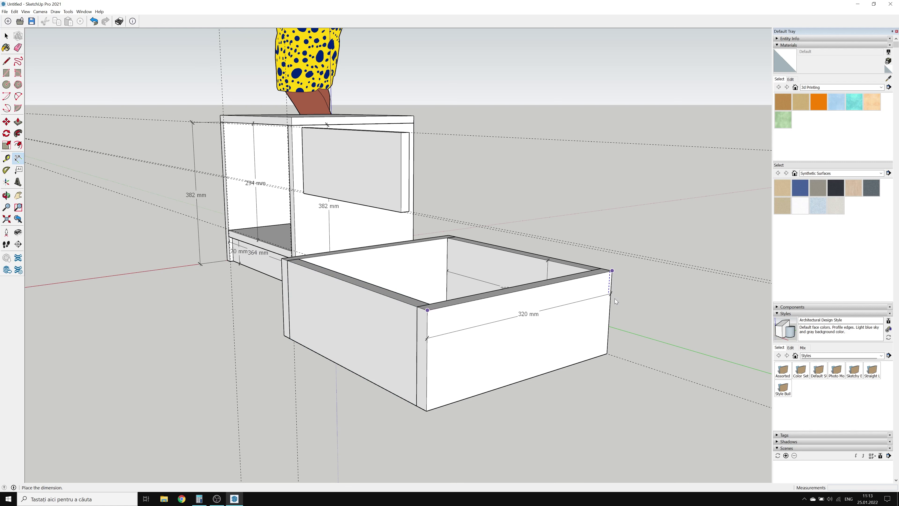
click(616, 313)
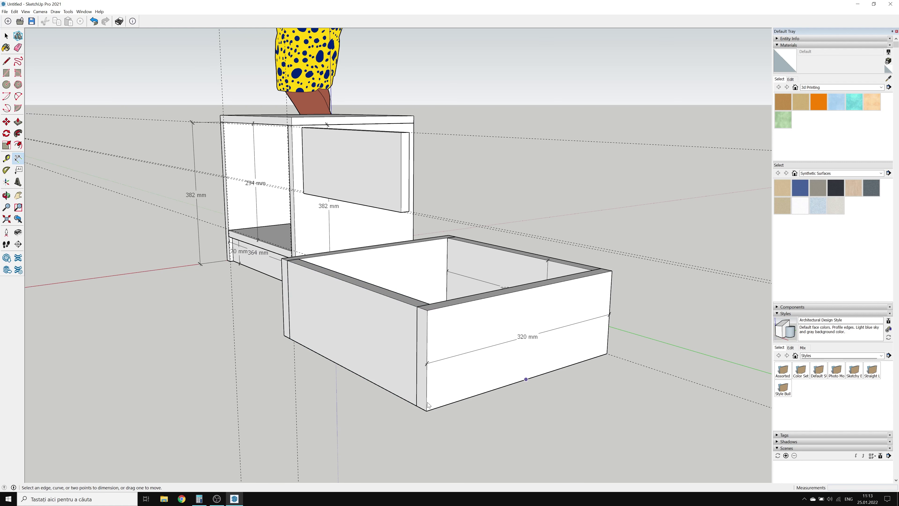
click(427, 410)
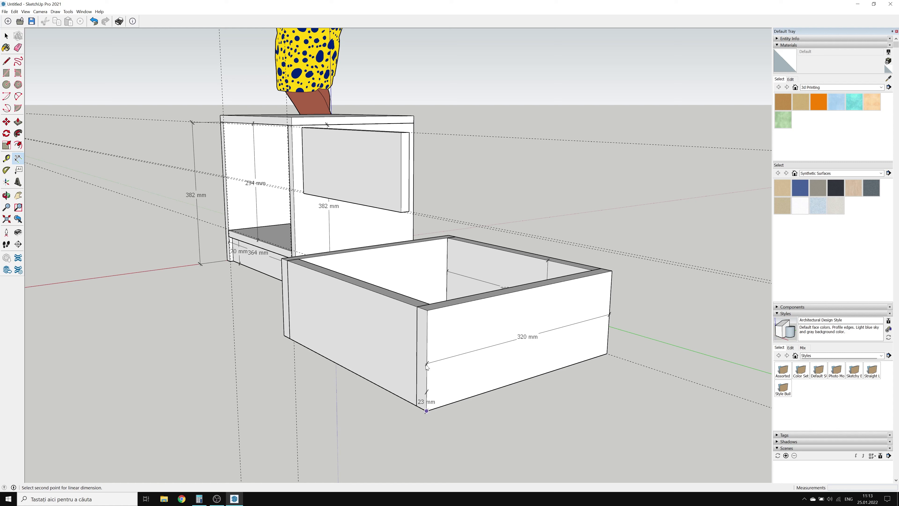
click(428, 311)
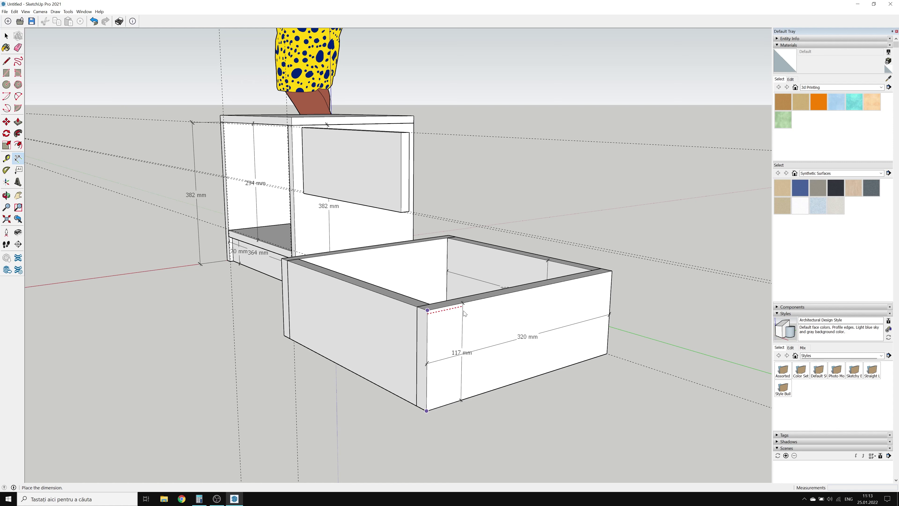
click(462, 361)
scroll(704, 383, down, 1)
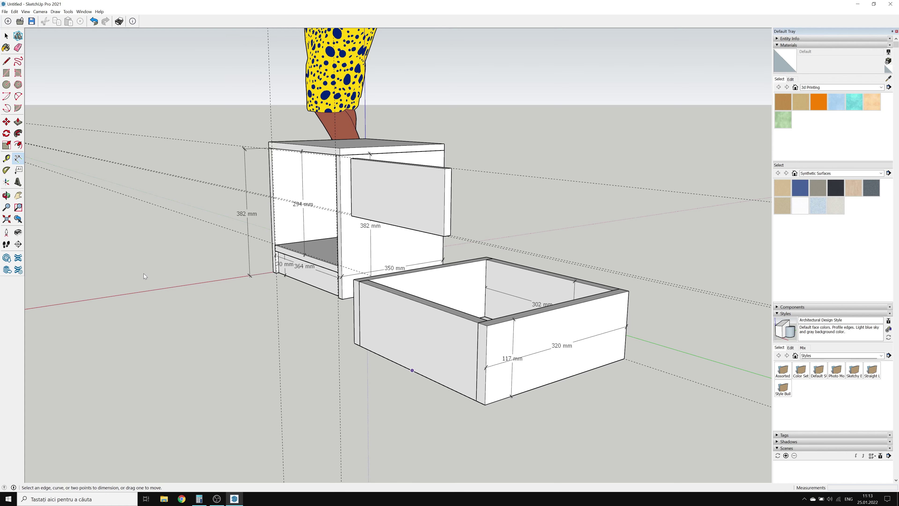
- From below, draw a rectangle over the drawer's underside and push/pull it 18 mm thick
middle_drag(483, 408, 533, 253)
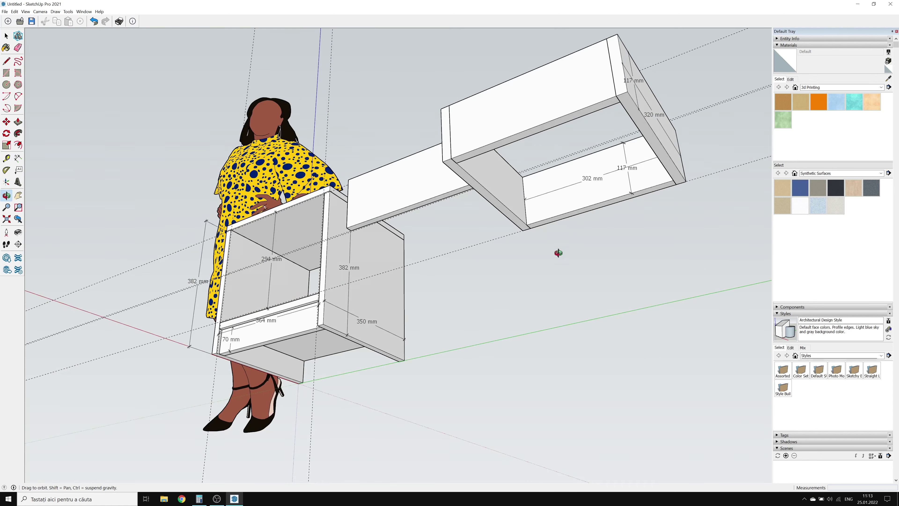
drag(513, 273, 504, 281)
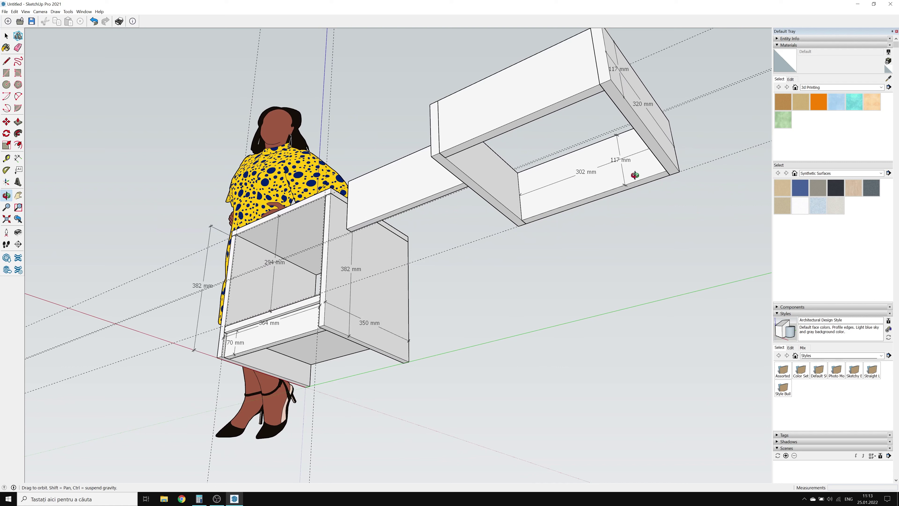
key(r)
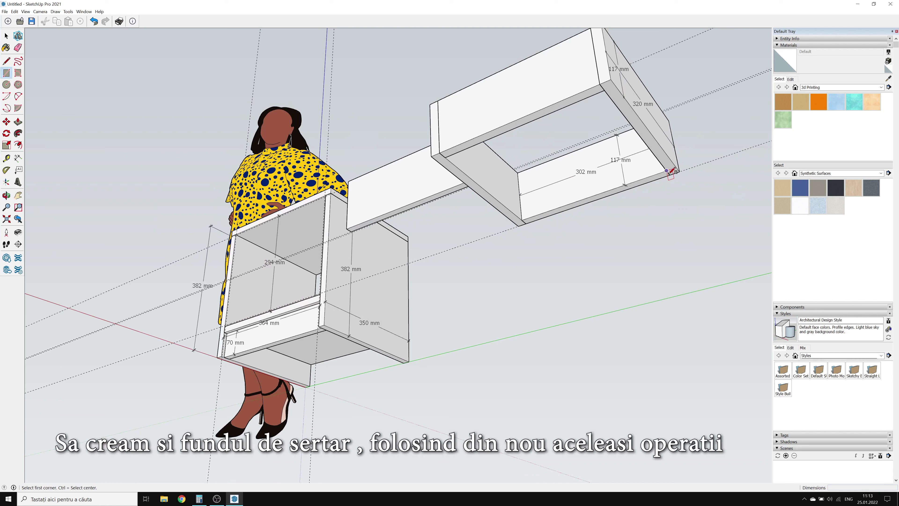
click(667, 170)
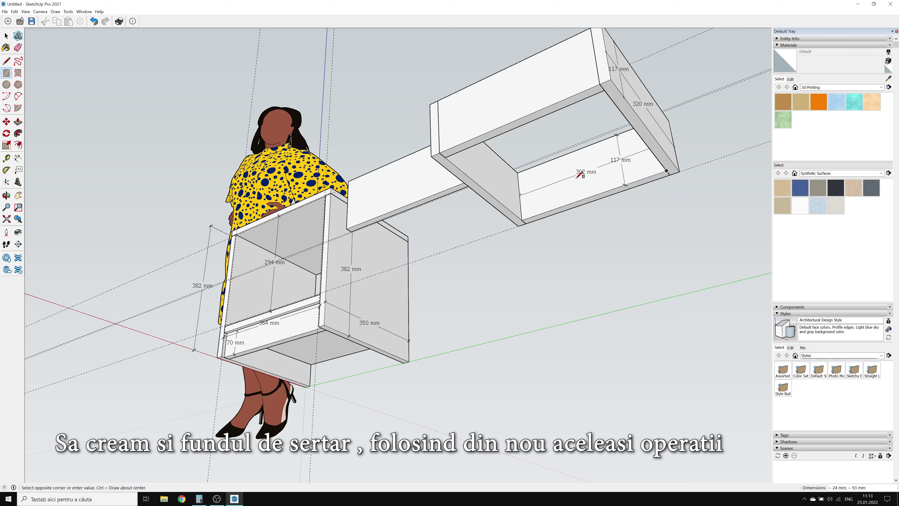
click(447, 156)
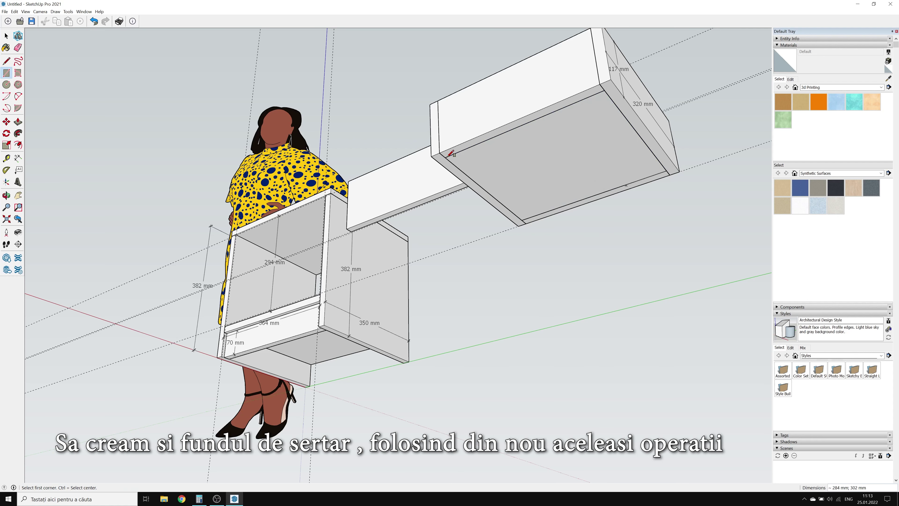
key(p)
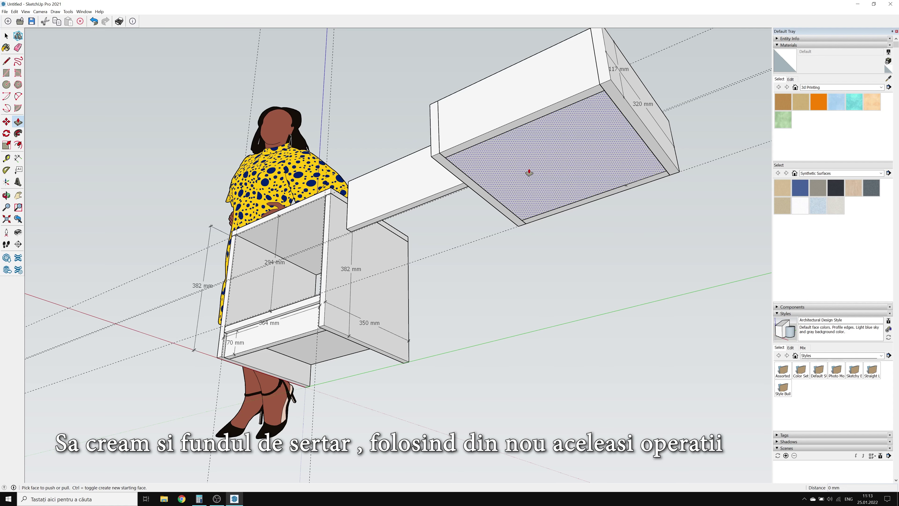
click(528, 173)
text(18)
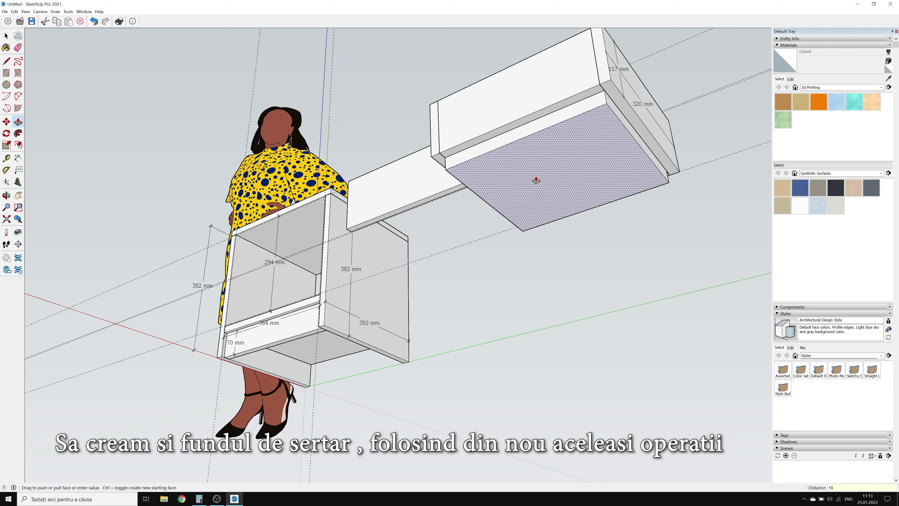
key(Return)
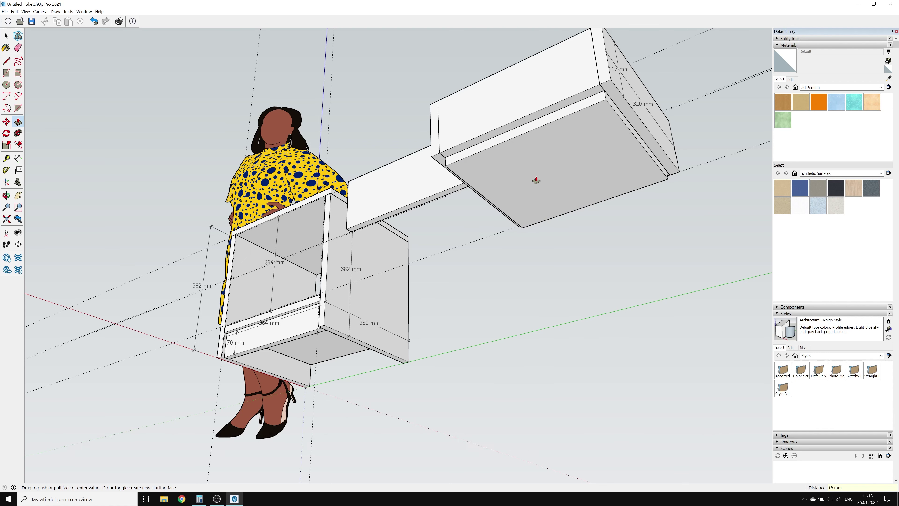
- Make the bottom panel a component and move it 18 mm up into the drawer box
key(space)
double_click(536, 177)
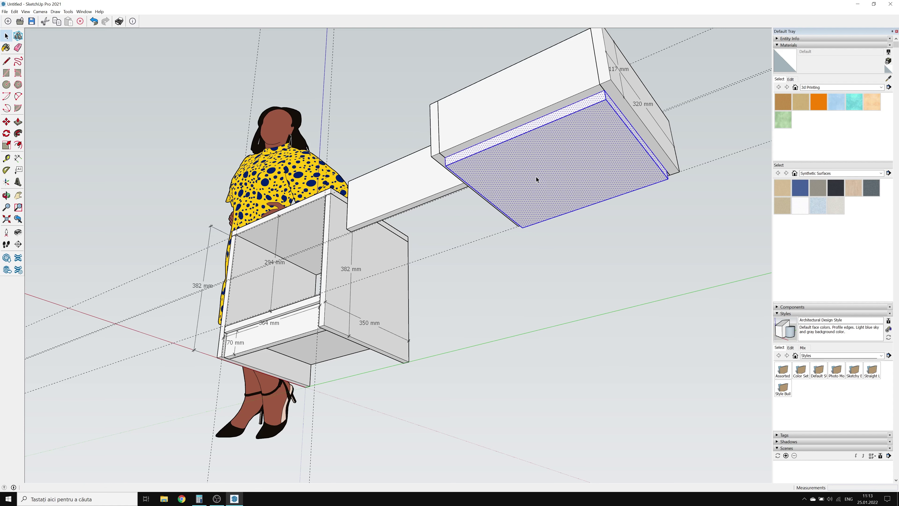
right_click(536, 177)
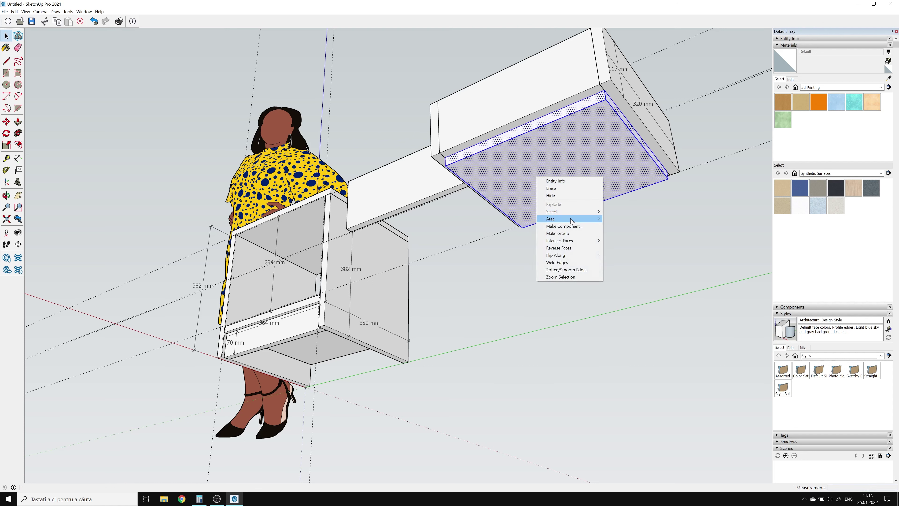
click(574, 225)
key(Return)
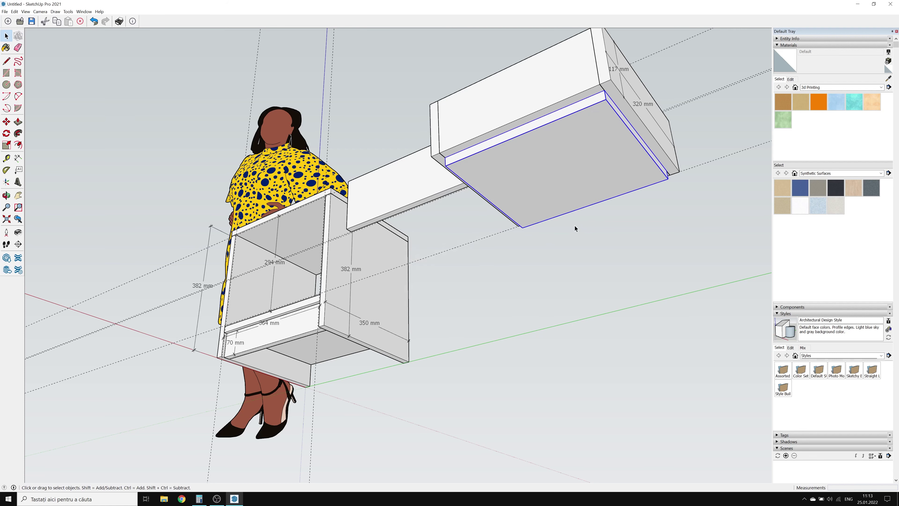
key(m)
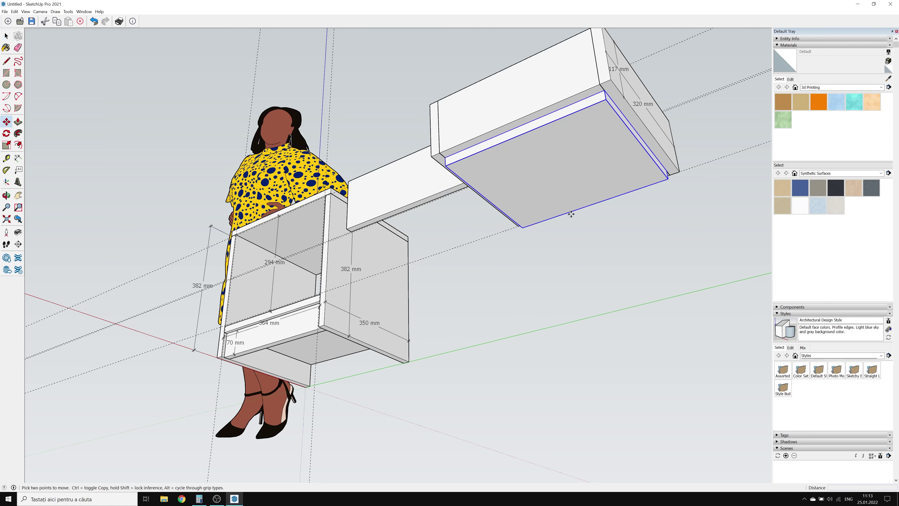
click(446, 165)
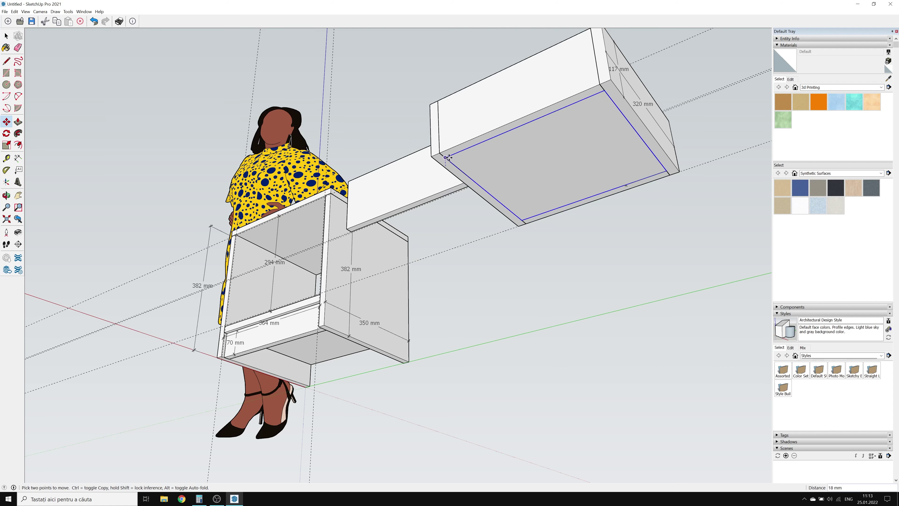
click(447, 157)
key(space)
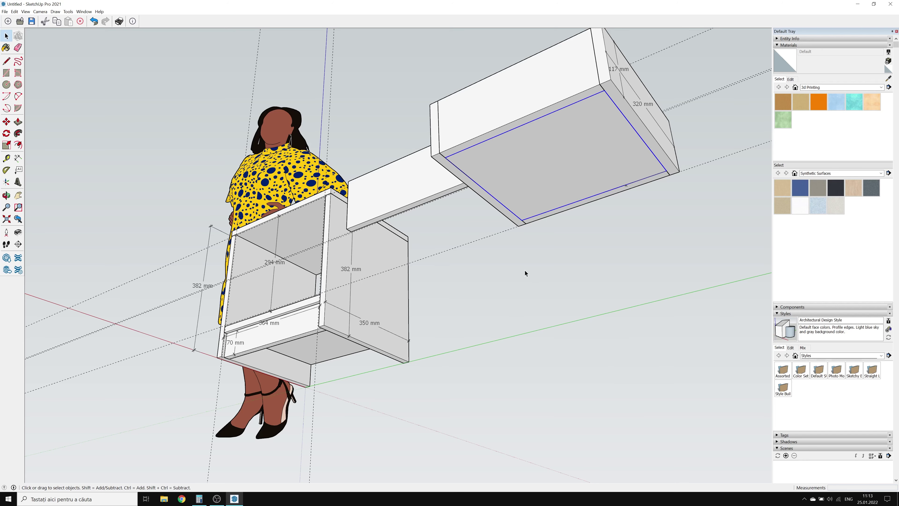
- From a frontal view, dimension the drawer box's bottom edge at 338 mm
mouse_move(542, 251)
middle_down()
mouse_move(576, 311)
mouse_move(592, 277)
mouse_move(604, 297)
mouse_move(597, 255)
mouse_move(633, 311)
mouse_move(582, 335)
mouse_move(321, 322)
mouse_move(237, 337)
mouse_move(301, 312)
middle_up()
mouse_move(561, 217)
middle_down()
mouse_move(588, 208)
mouse_move(545, 240)
middle_up()
mouse_move(409, 295)
middle_down()
mouse_move(260, 305)
mouse_move(243, 295)
middle_up()
scroll(194, 259, up, 3)
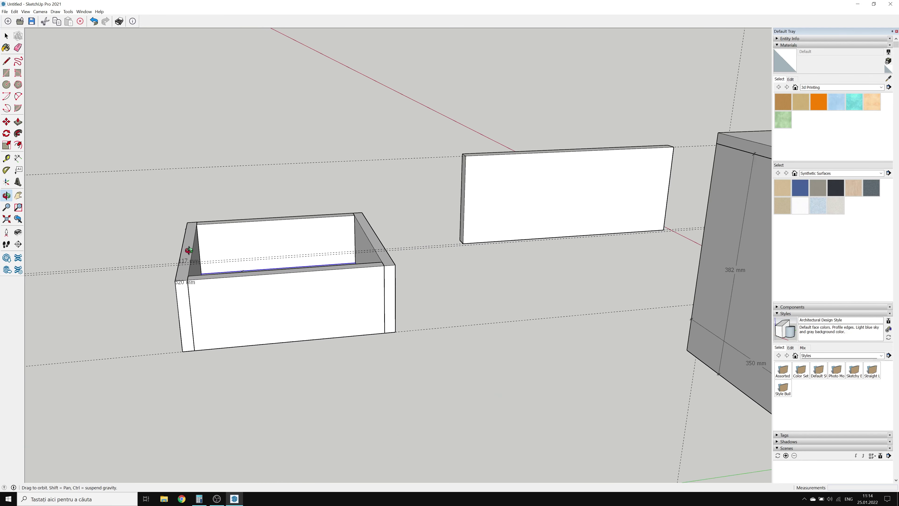
scroll(202, 261, up, 1)
scroll(222, 271, up, 1)
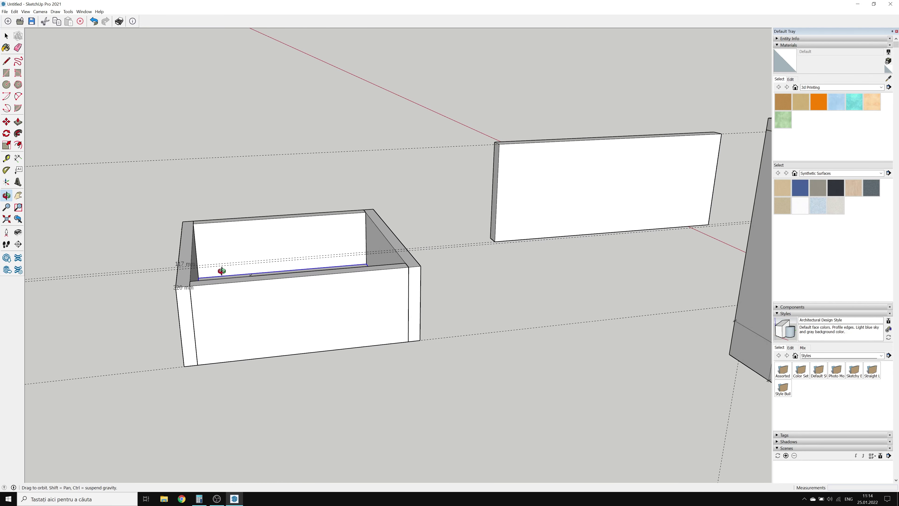
click(18, 158)
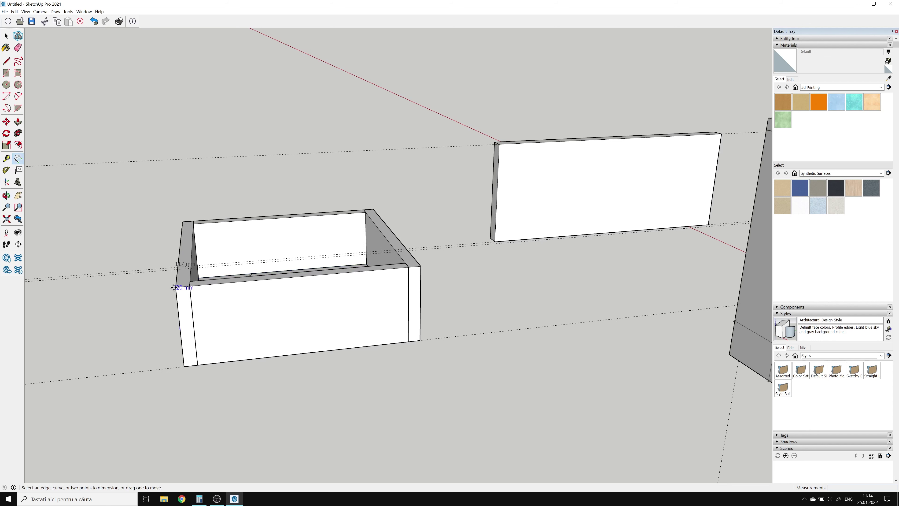
click(184, 366)
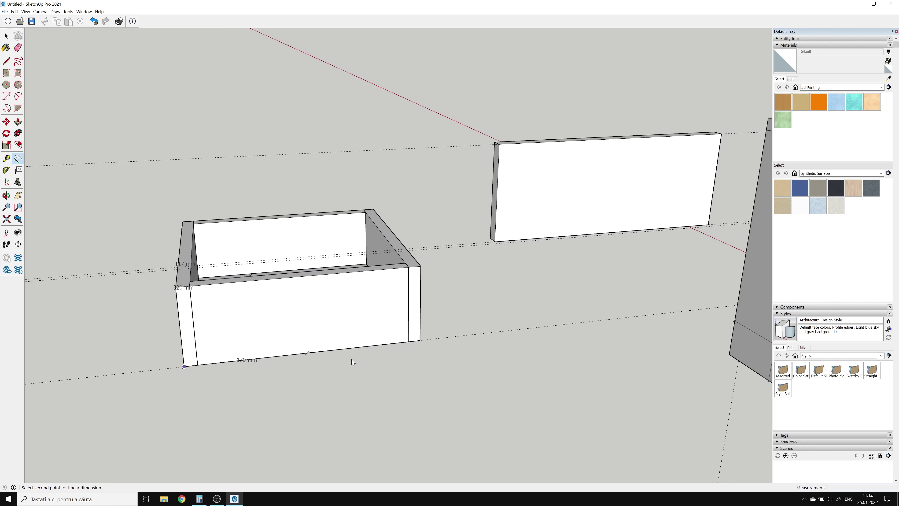
click(421, 340)
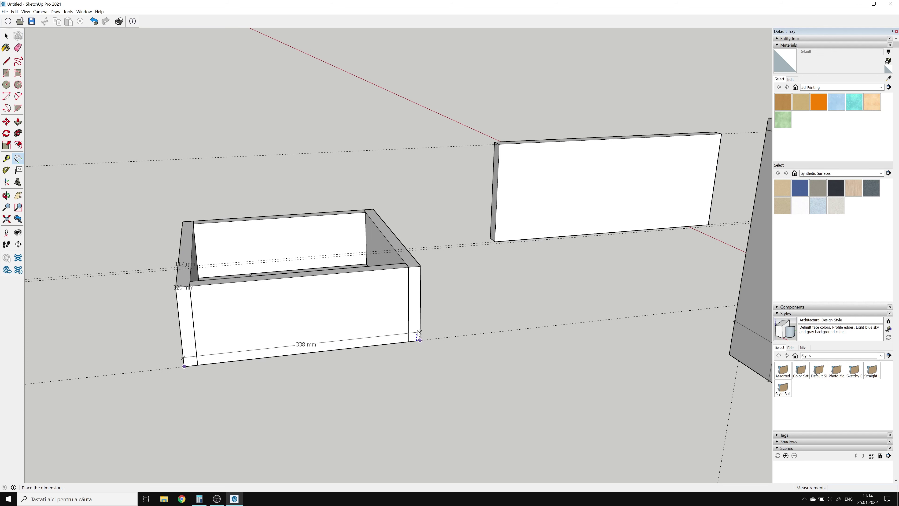
click(419, 321)
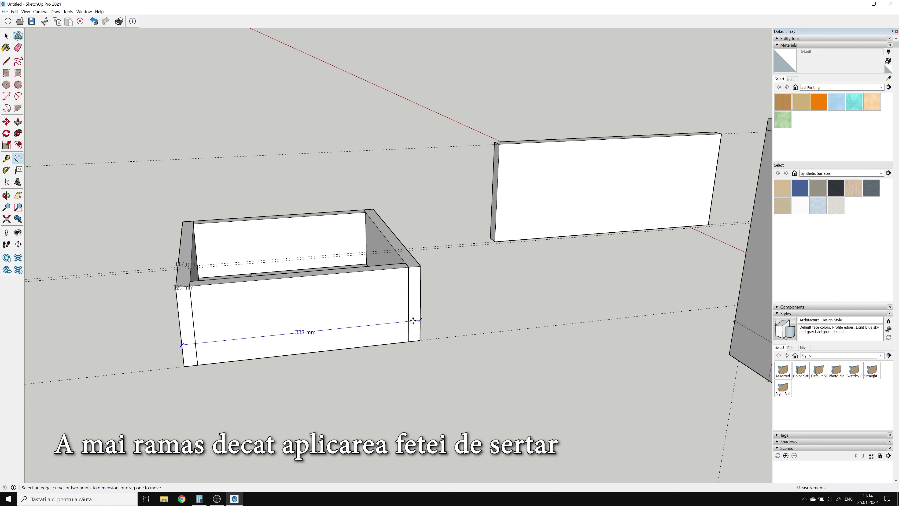
- Dimension the drawer front at 358 mm wide and 143 mm high, then bring Calculator back
click(499, 144)
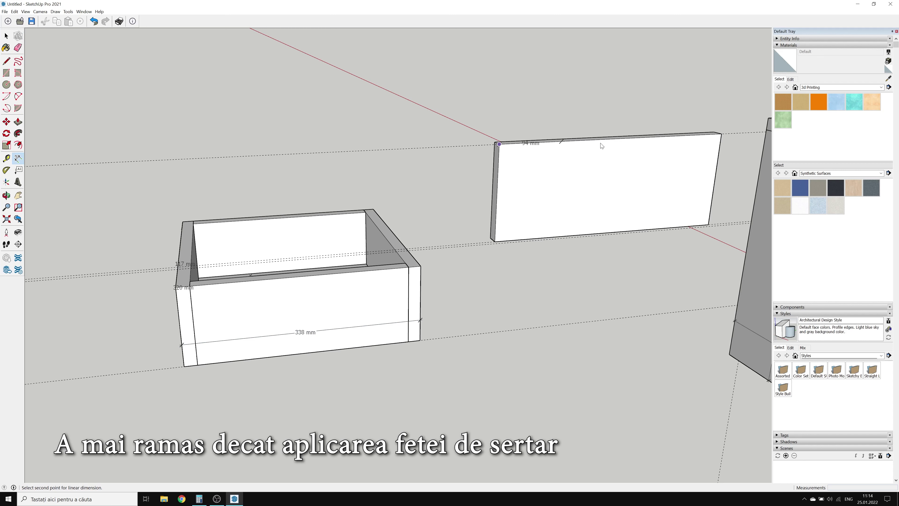
click(720, 130)
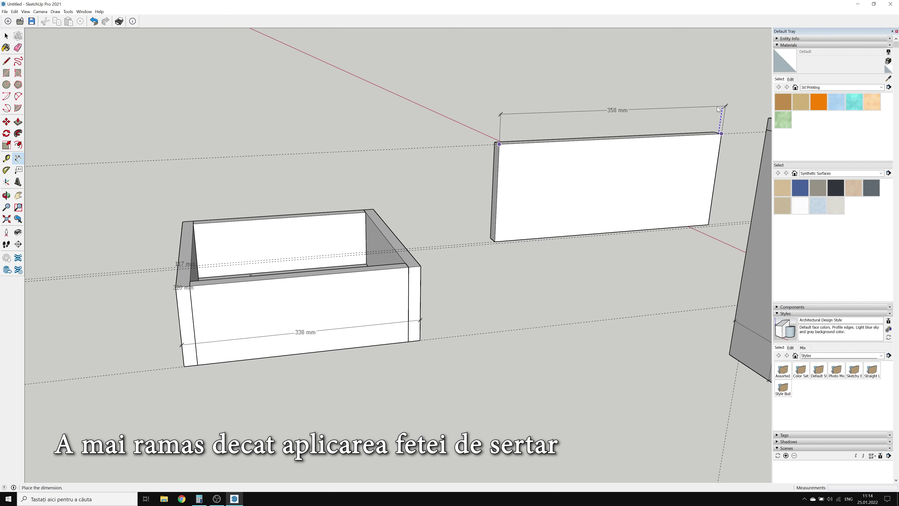
click(718, 110)
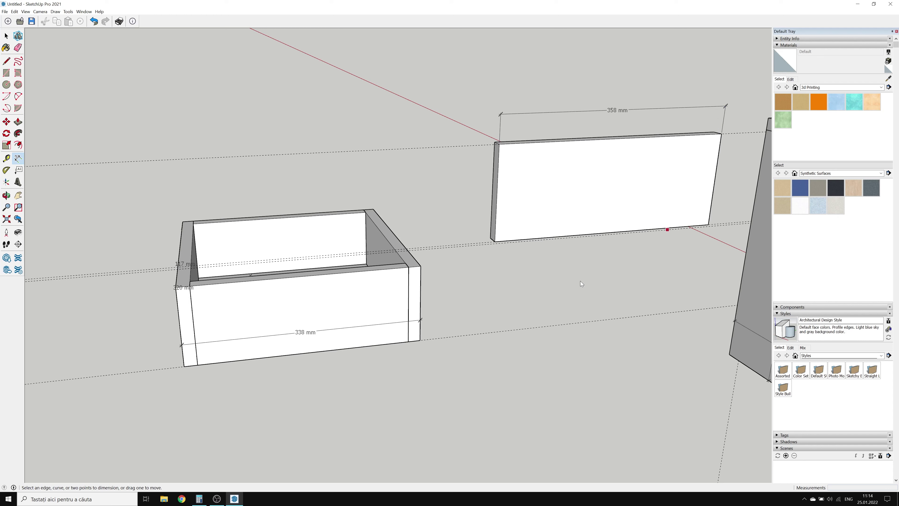
click(495, 241)
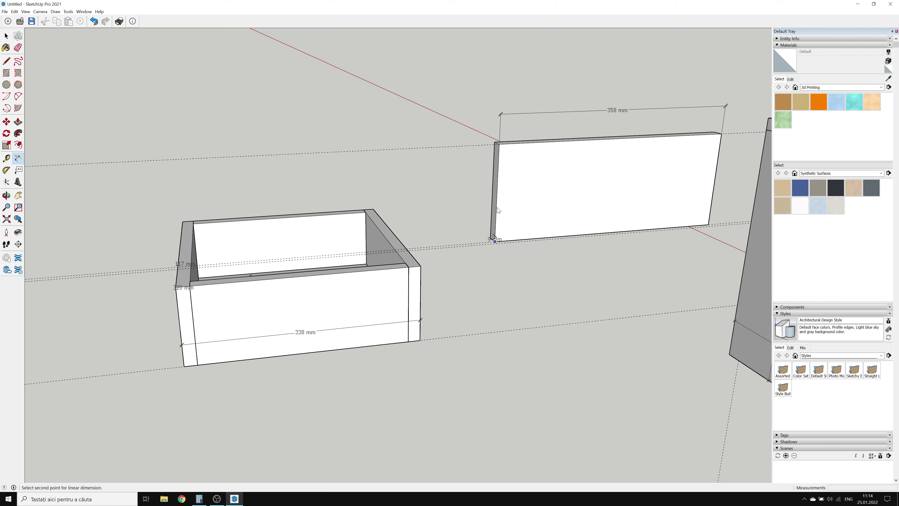
click(468, 155)
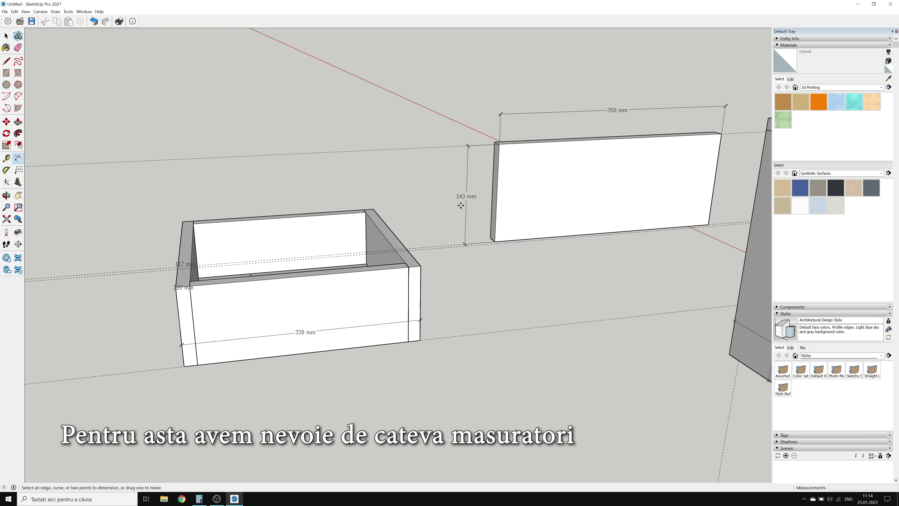
click(199, 498)
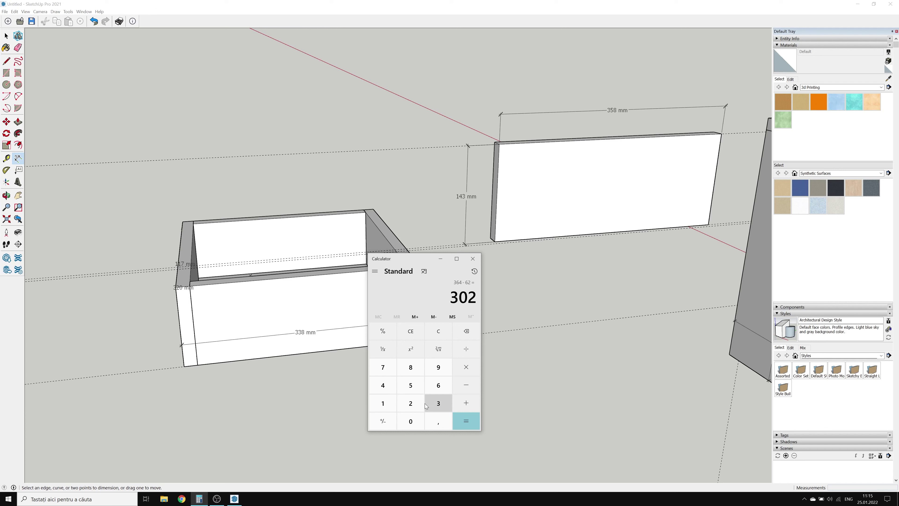
- Compute 143 − 117 = 26 in Calculator and divide by 2 to get 13
click(388, 405)
click(384, 386)
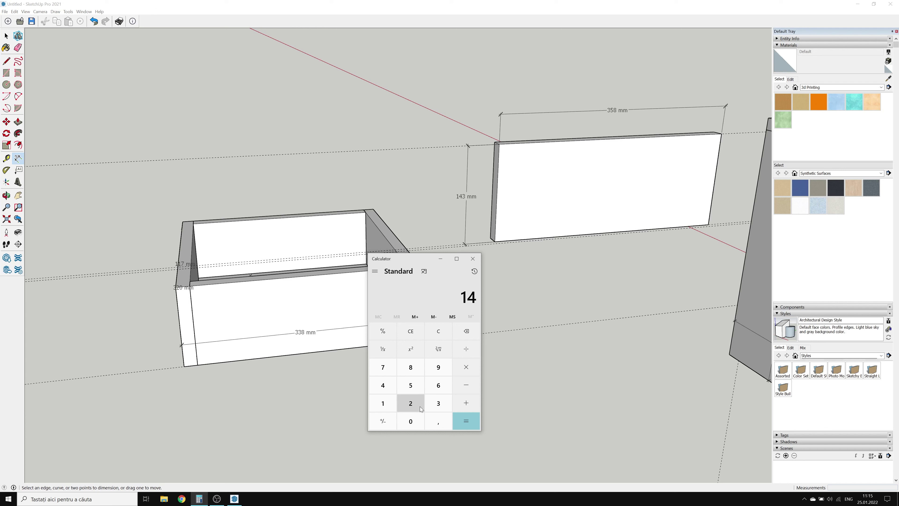
click(439, 403)
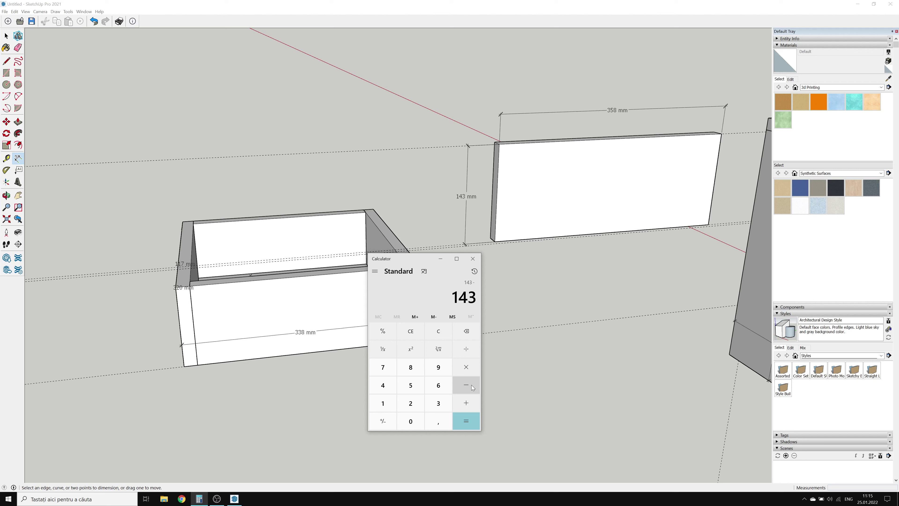
click(389, 405)
click(389, 405)
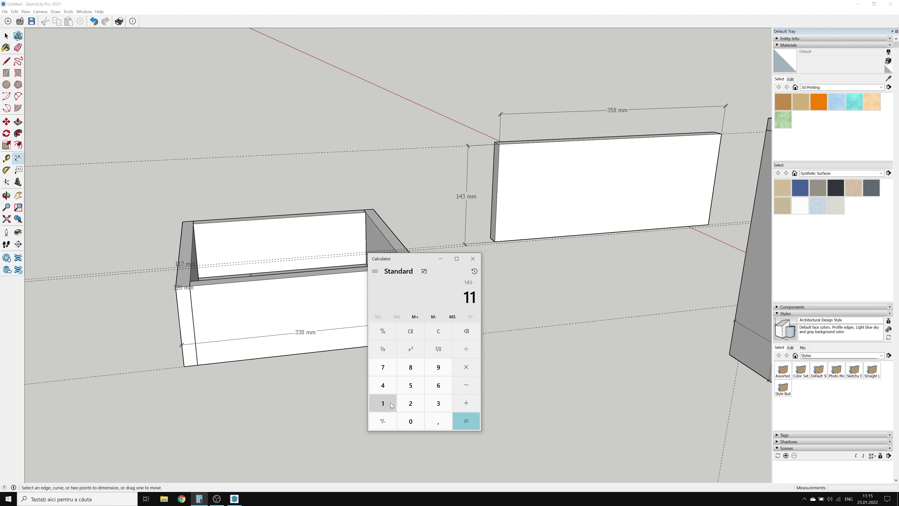
click(386, 367)
click(471, 426)
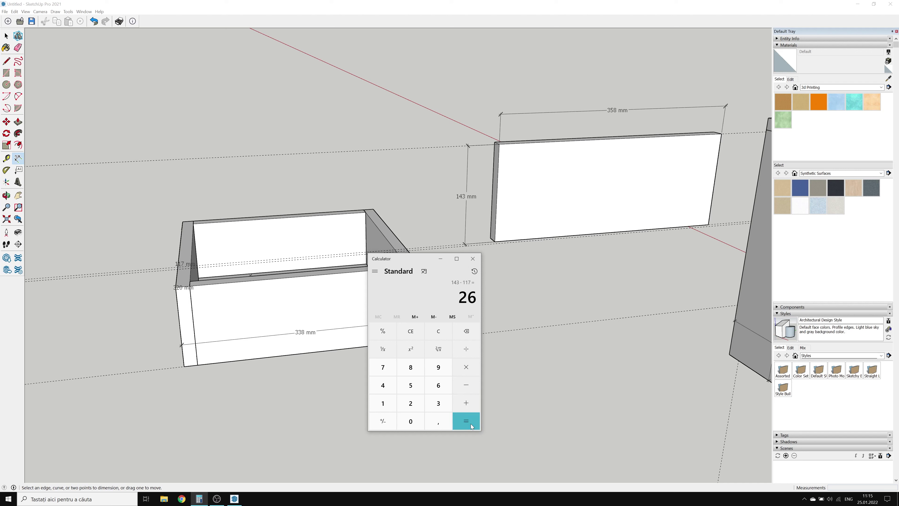
click(466, 353)
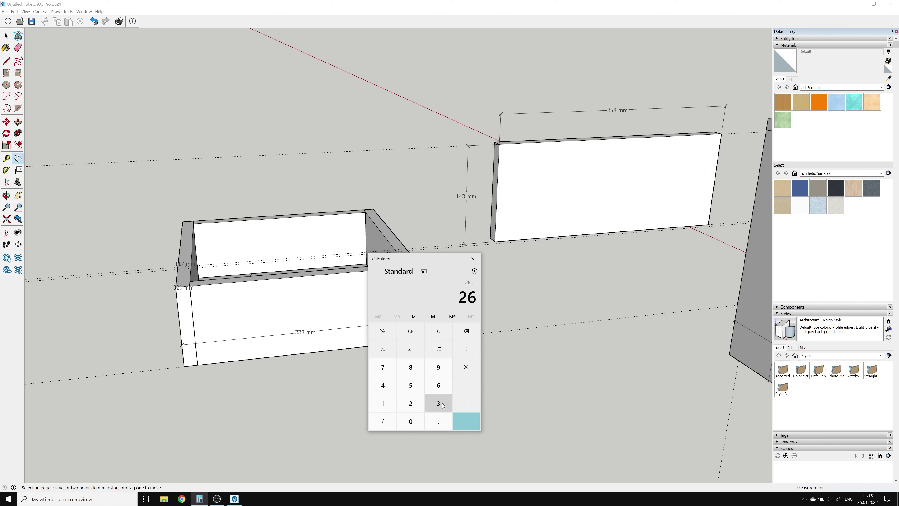
click(410, 404)
click(466, 426)
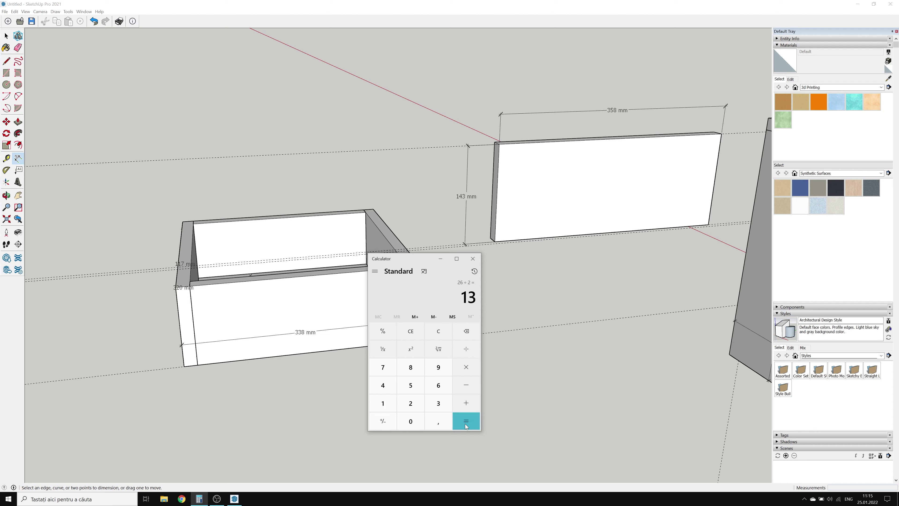
- Add Tape Measure guides on the drawer front, offset 1 from the top edge and 12 mm above the bottom edge
click(518, 222)
key(t)
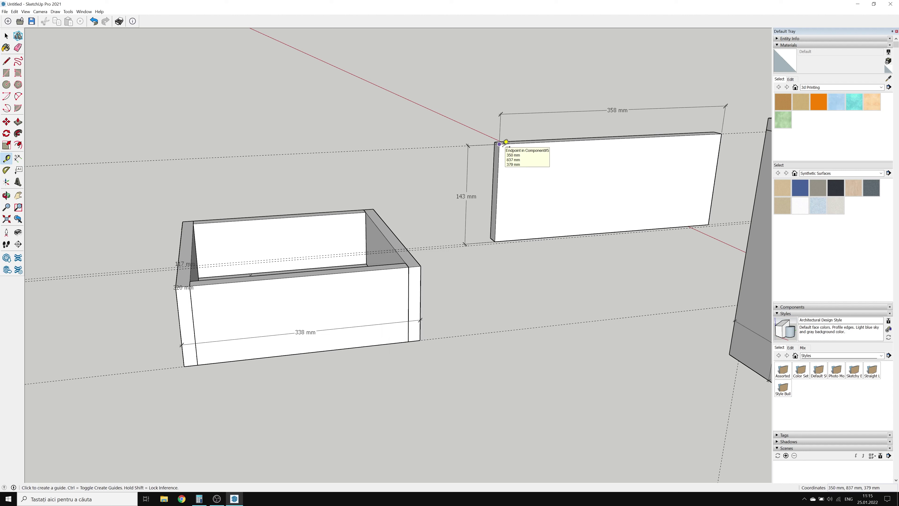
click(518, 142)
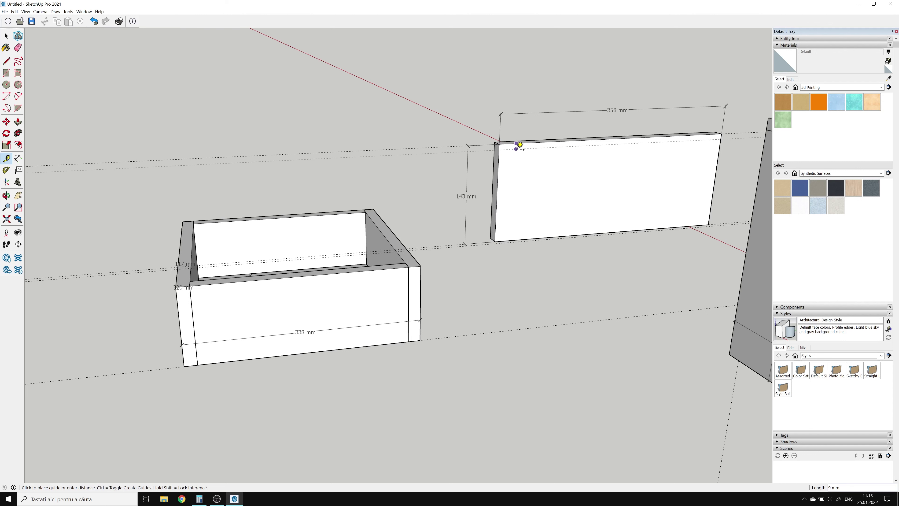
text(14)
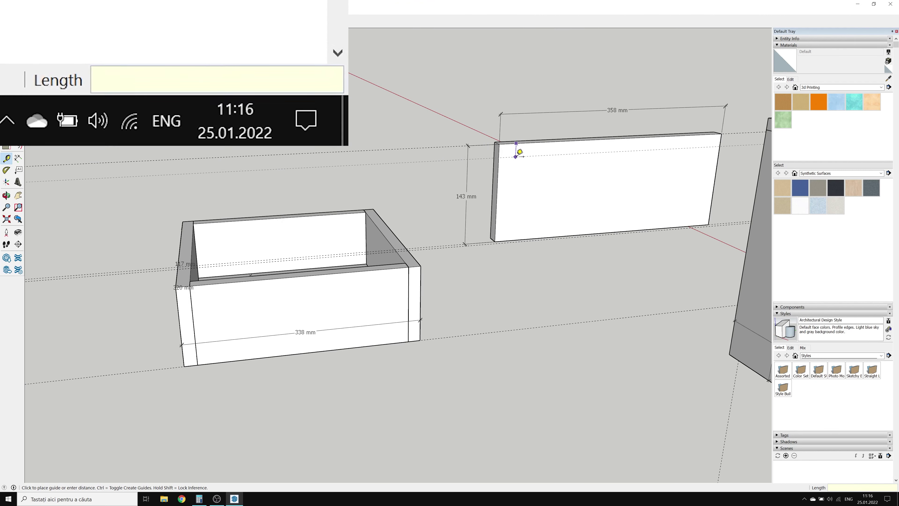
key(Return)
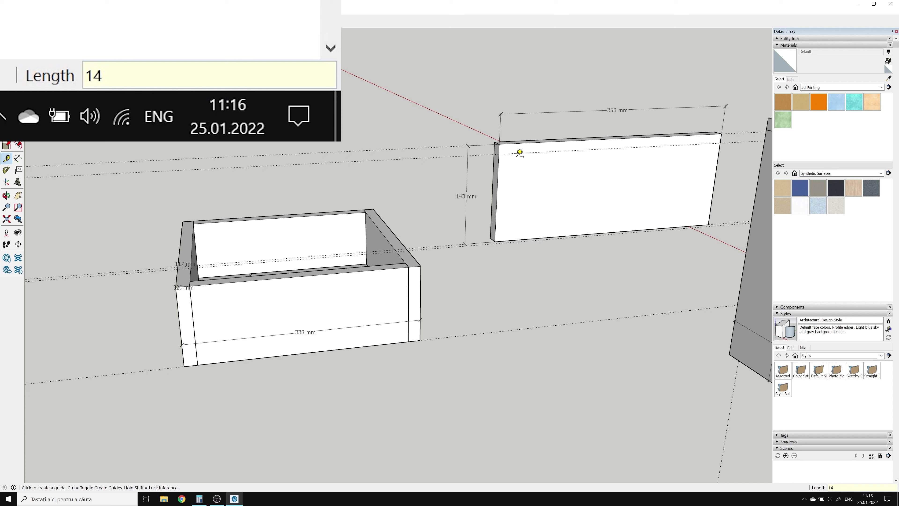
click(500, 240)
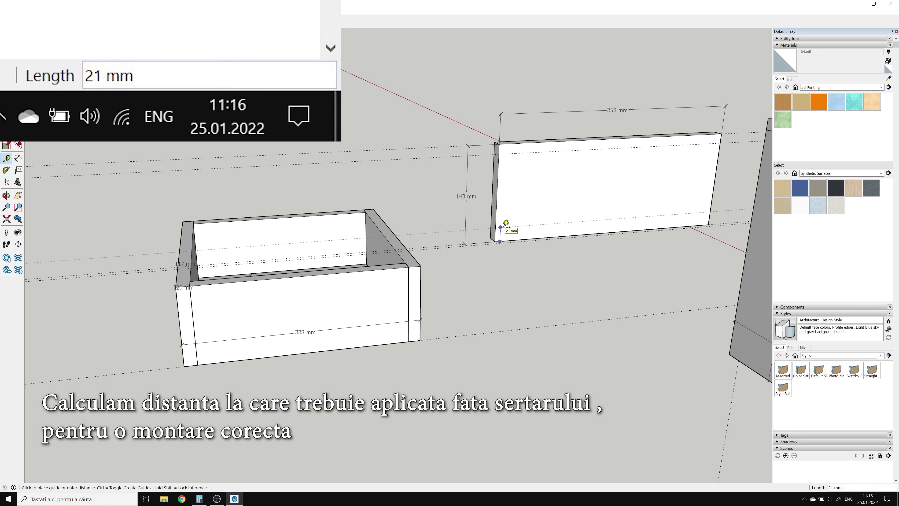
text(12)
key(Return)
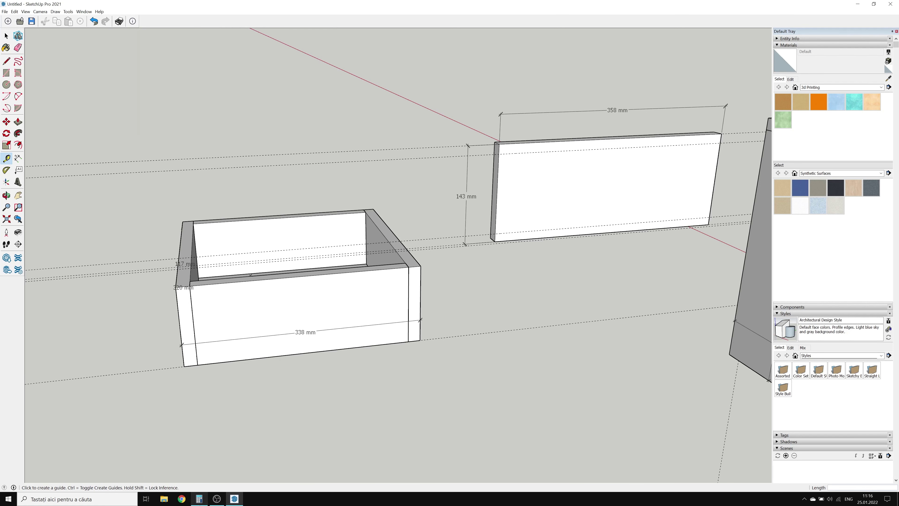
- In Calculator, compute 358 − 338 = 20 and halve it to 10, then start a guide from the front's left edge
click(198, 498)
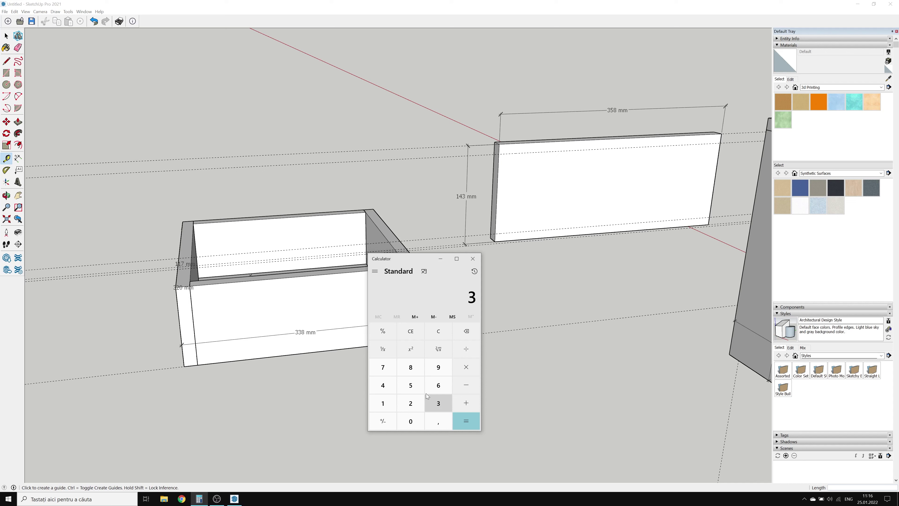
click(411, 384)
click(411, 367)
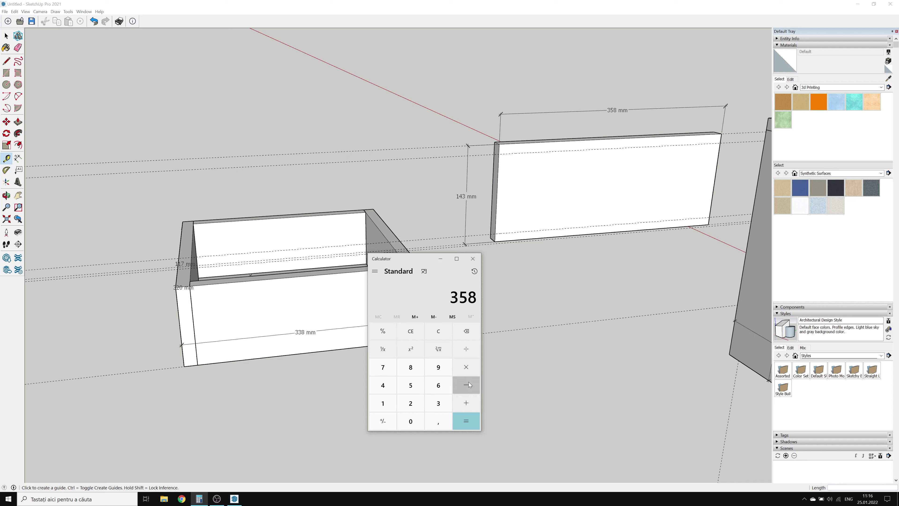
click(468, 385)
click(438, 403)
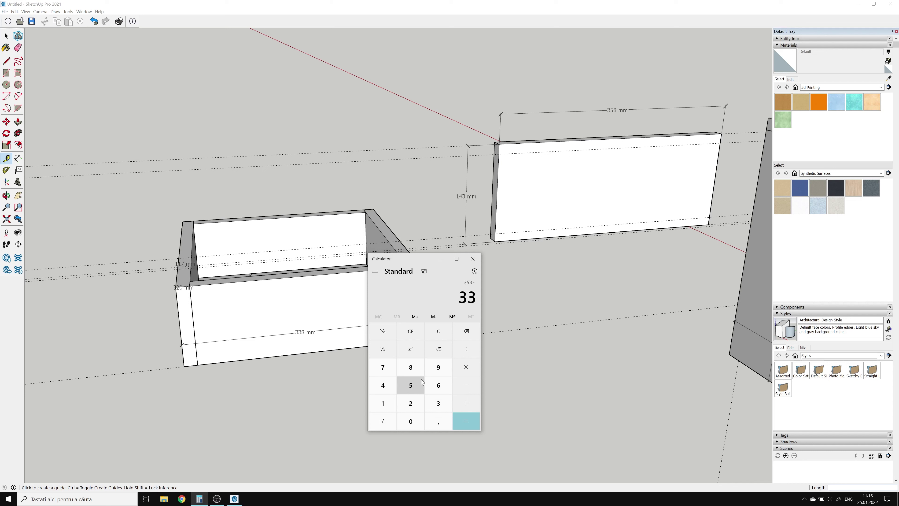
click(410, 367)
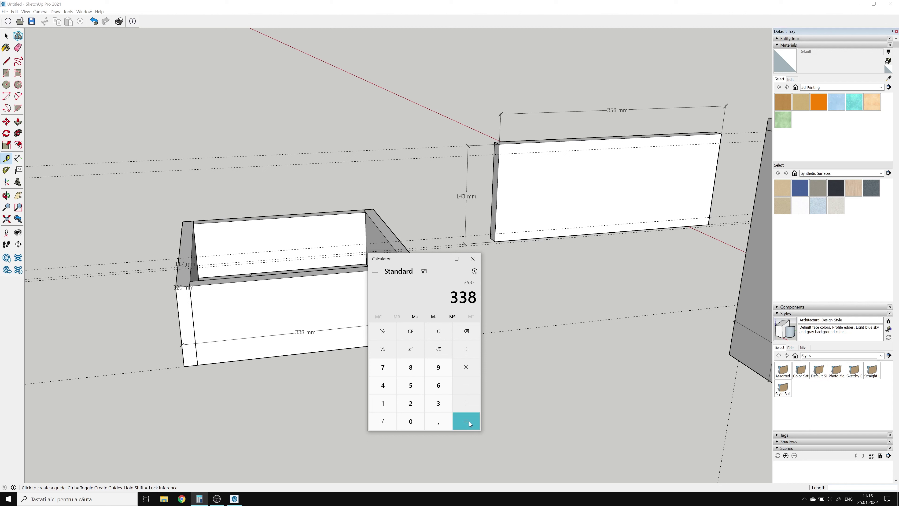
click(469, 354)
text(20)
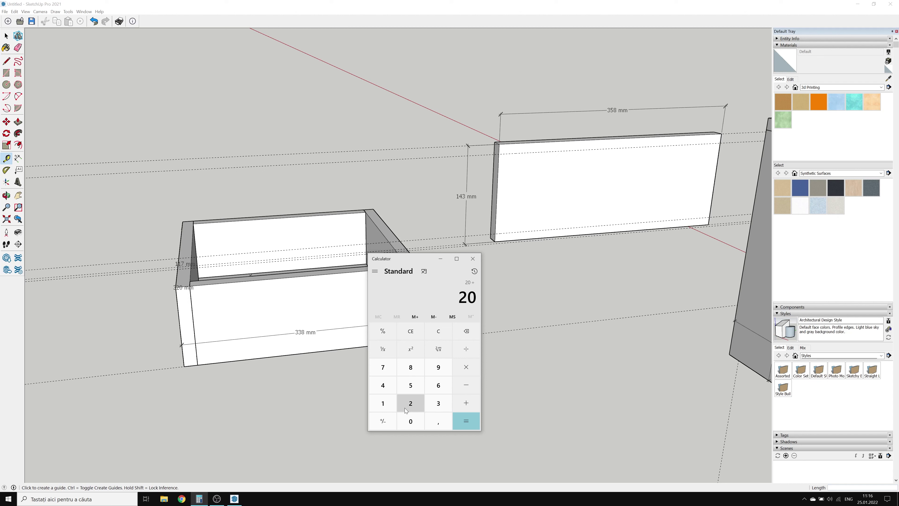
click(421, 404)
click(467, 422)
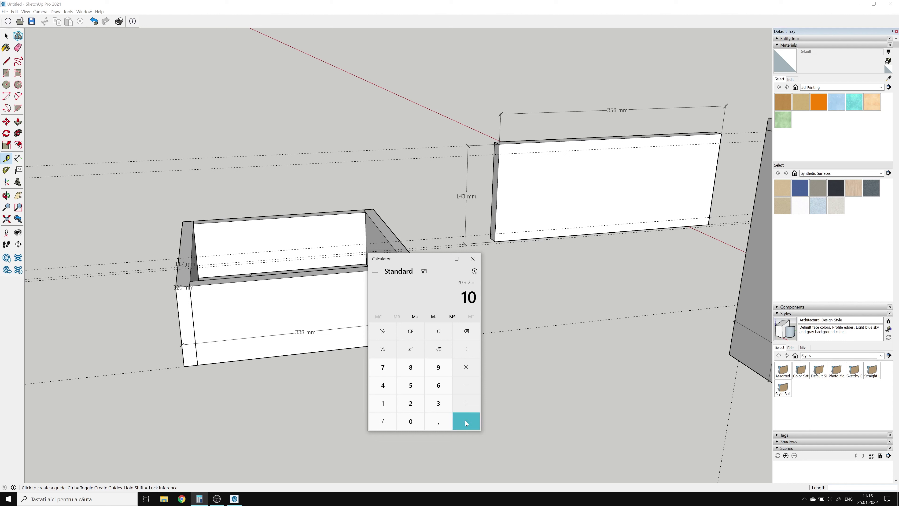
click(498, 188)
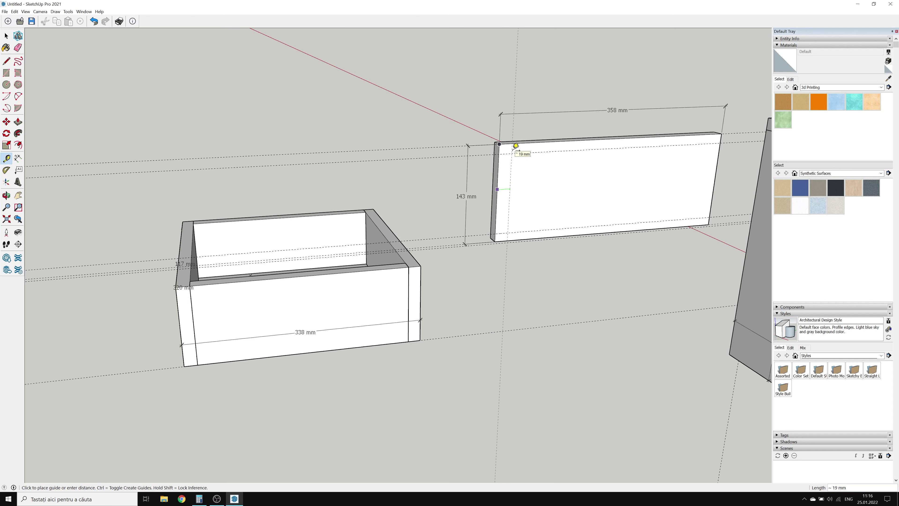
- Place guides 10 mm in from the drawer front's left and right edges, then select the panel
key(Return)
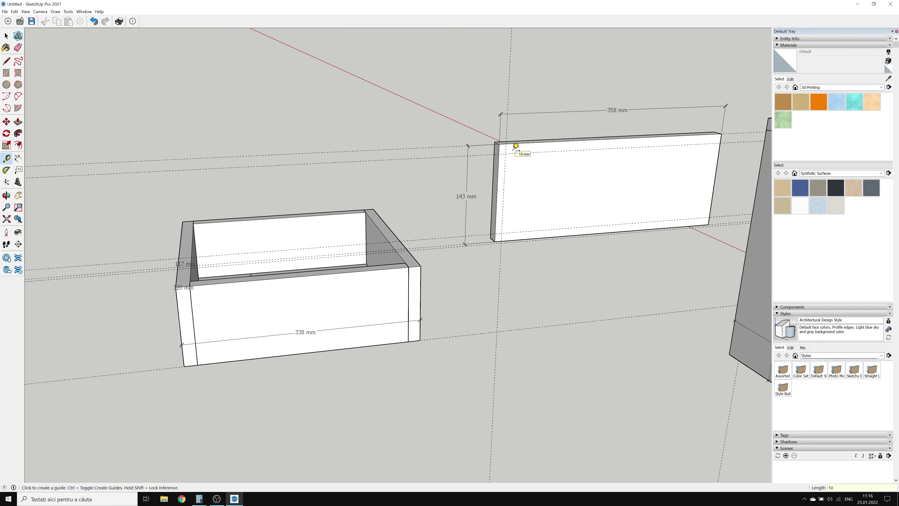
click(721, 156)
text(10)
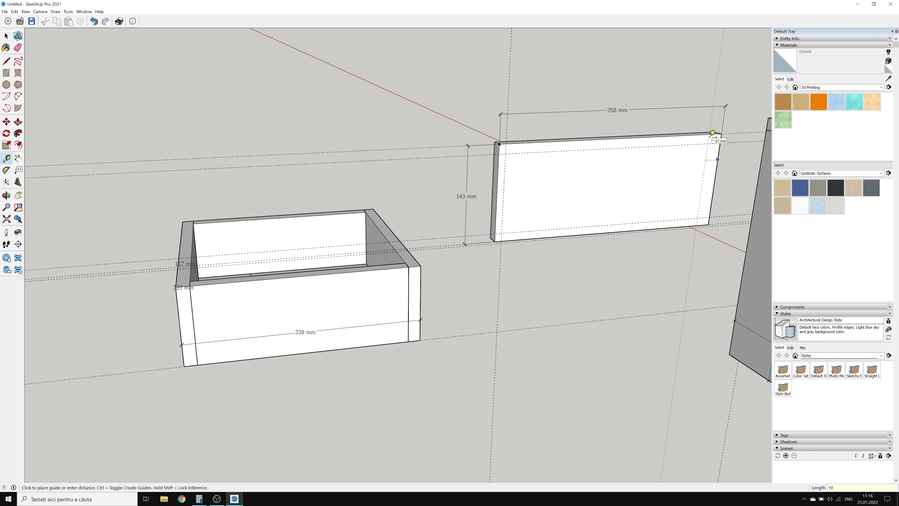
key(Return)
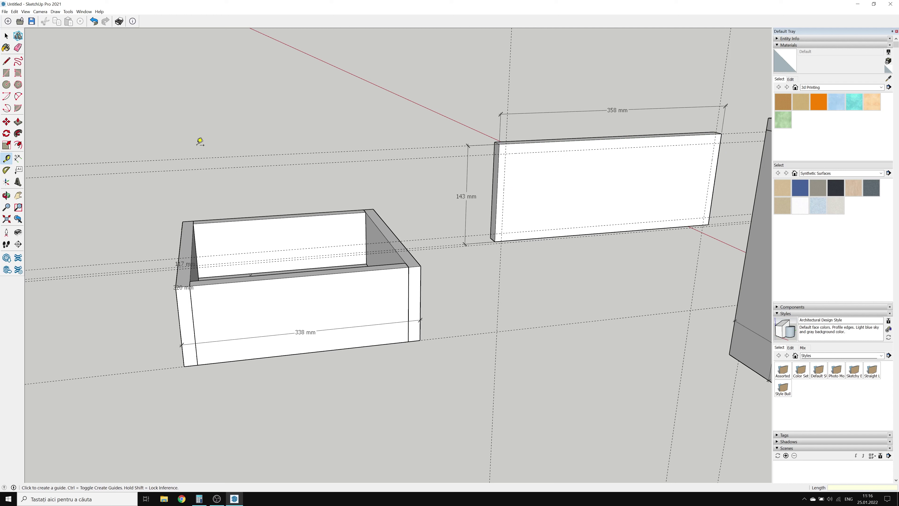
key(space)
click(512, 148)
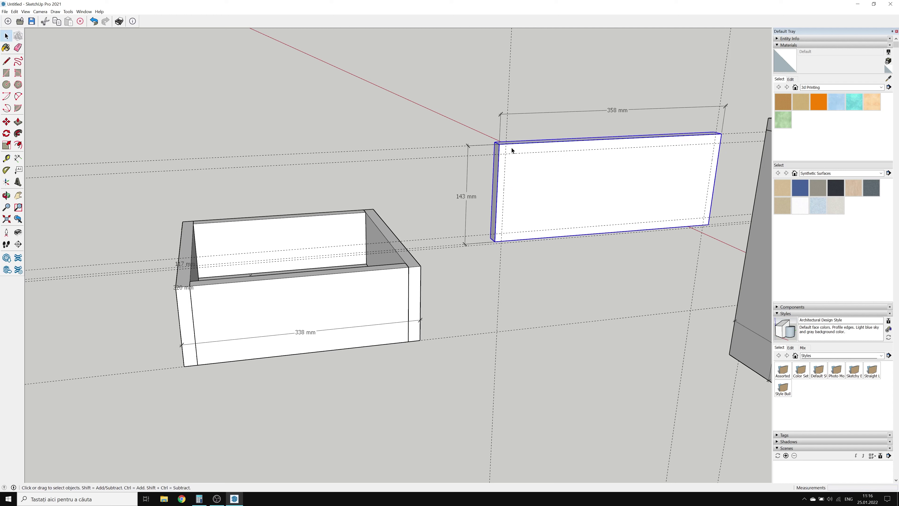
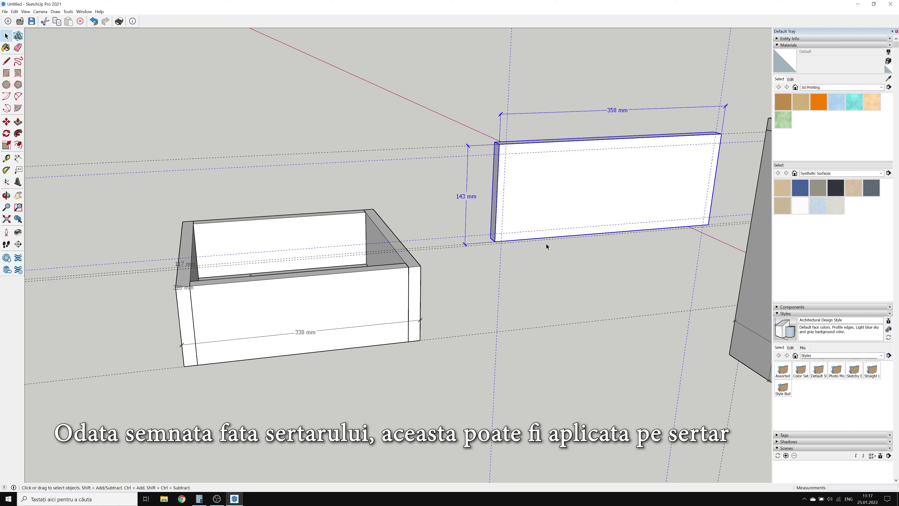
- Snap the 358 × 143 mm front panel flush onto the drawer box's front edge, then orbit to check
key(m)
click(602, 188)
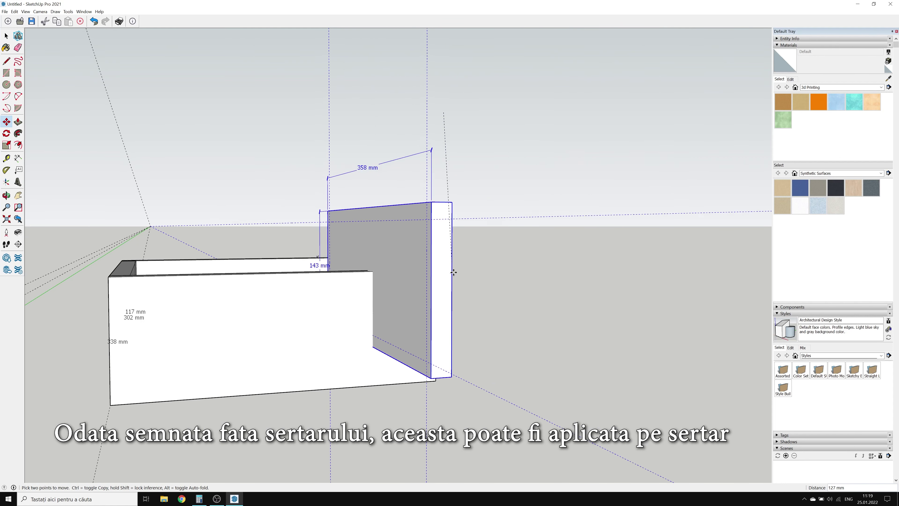
click(448, 305)
scroll(458, 237, up, 2)
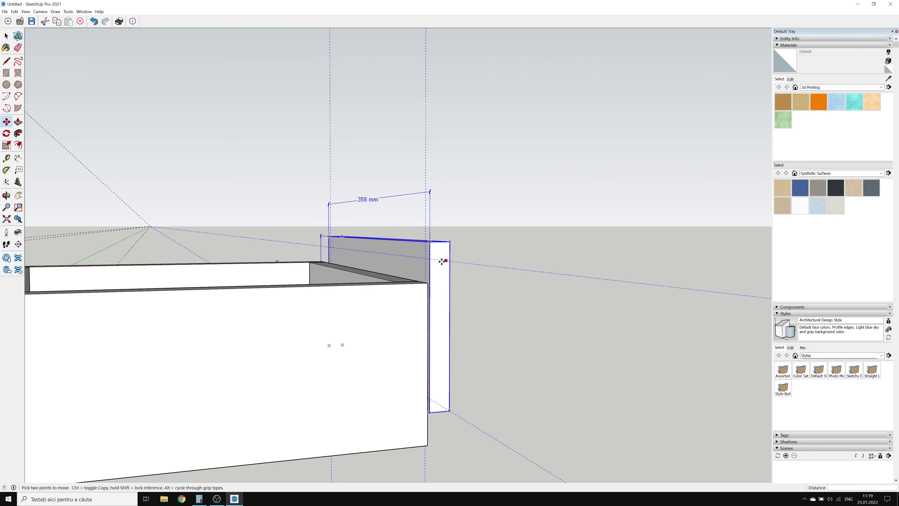
scroll(442, 255, up, 1)
click(421, 258)
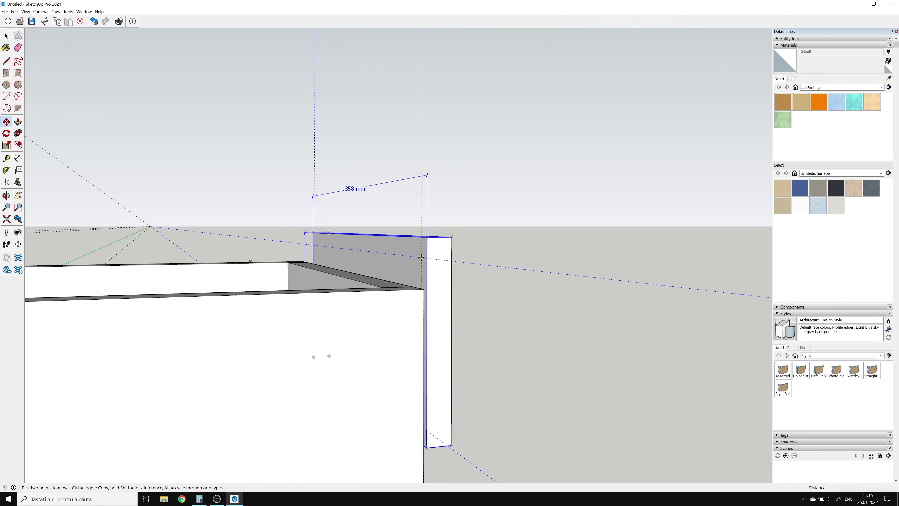
click(423, 291)
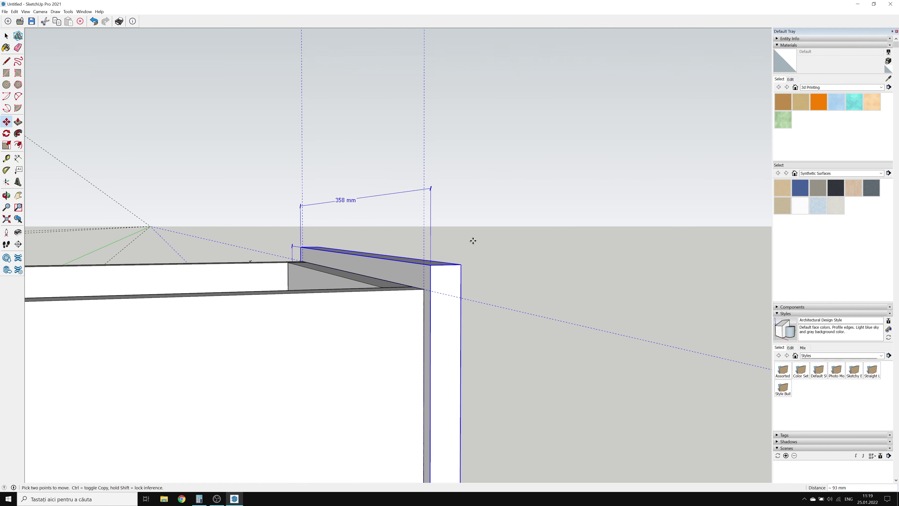
scroll(489, 227, down, 2)
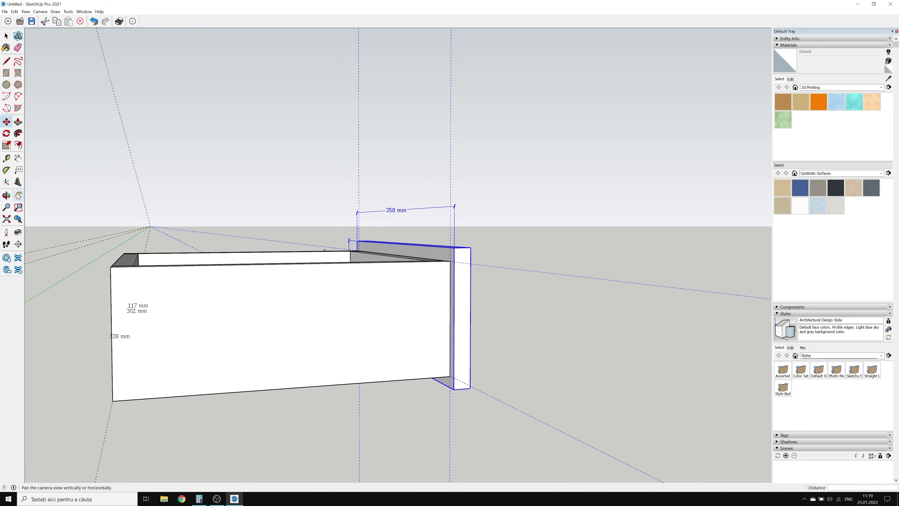
click(6, 195)
mouse_move(451, 227)
mouse_down()
mouse_move(371, 255)
mouse_move(371, 281)
mouse_move(401, 305)
mouse_move(607, 333)
mouse_up()
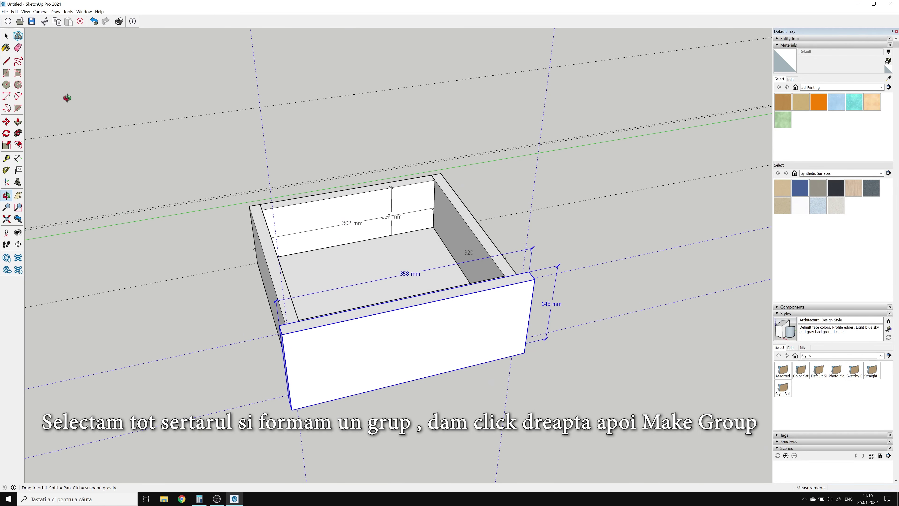
- Window-select the drawer box with its front panel and make them one group
click(6, 36)
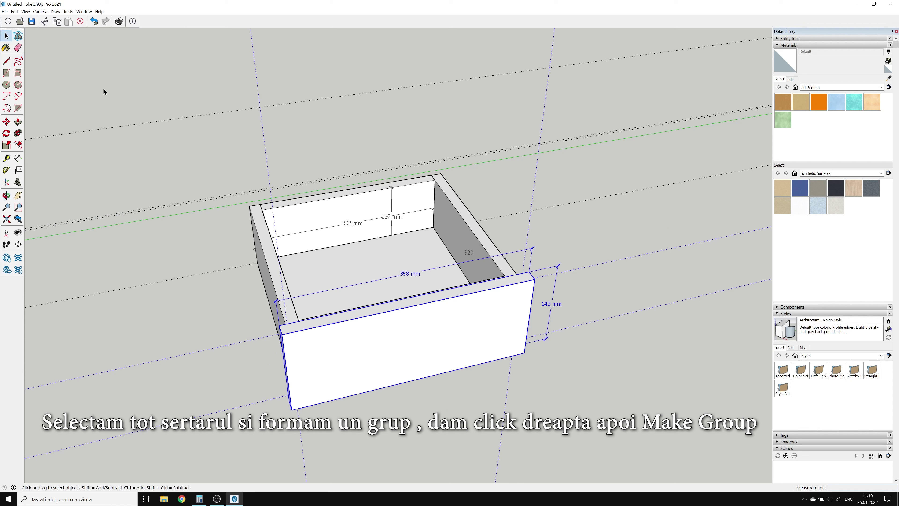
drag(205, 126, 638, 437)
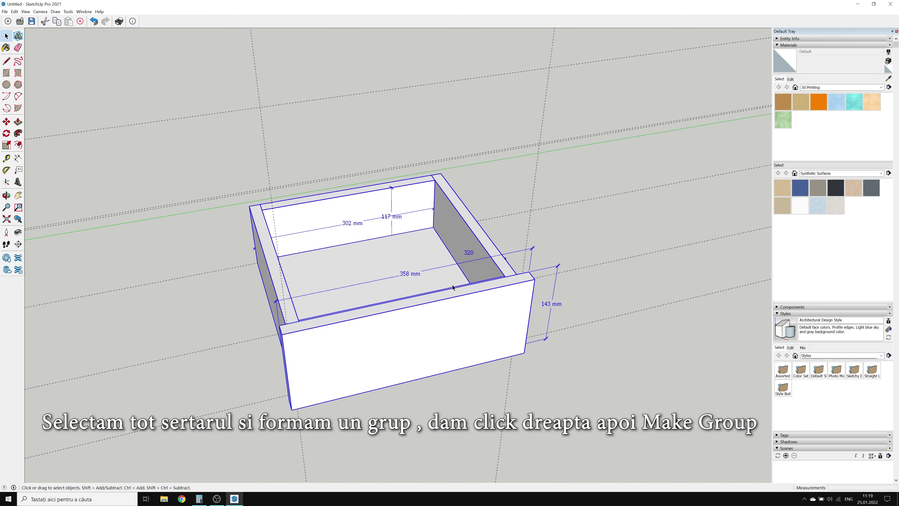
right_click(424, 253)
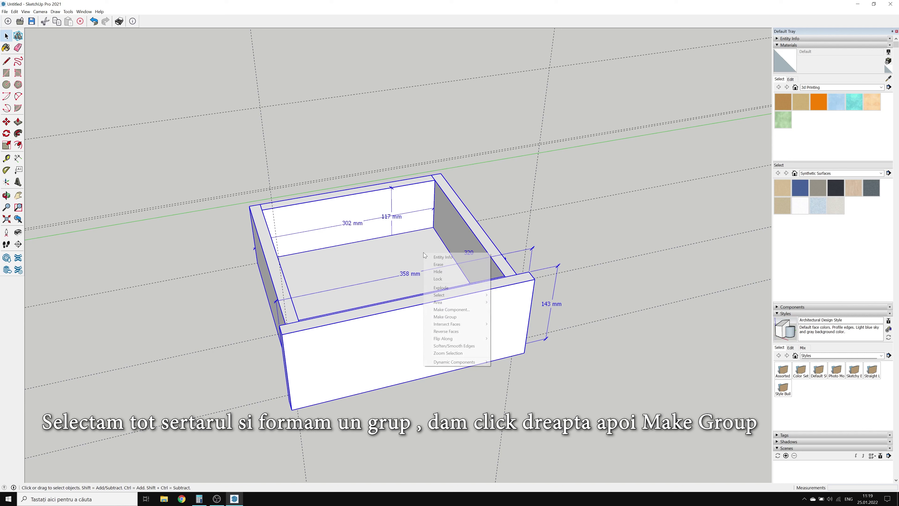
click(458, 317)
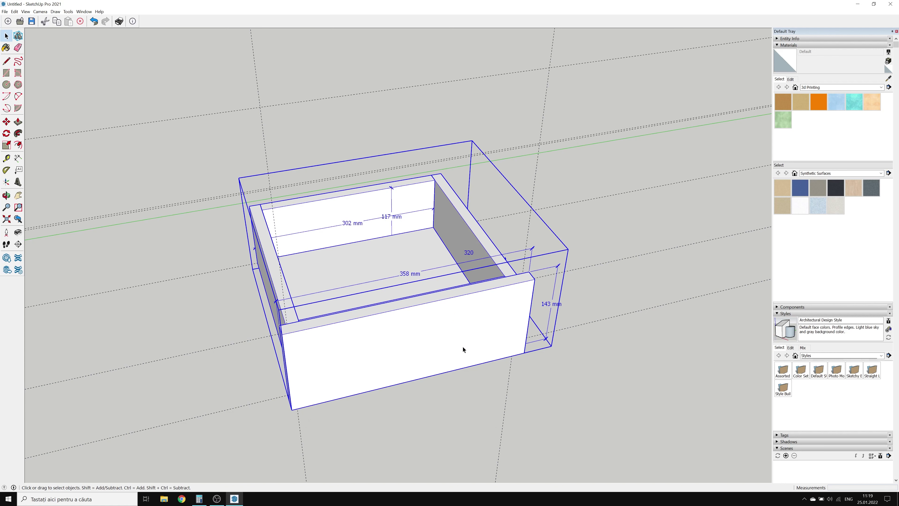
key(m)
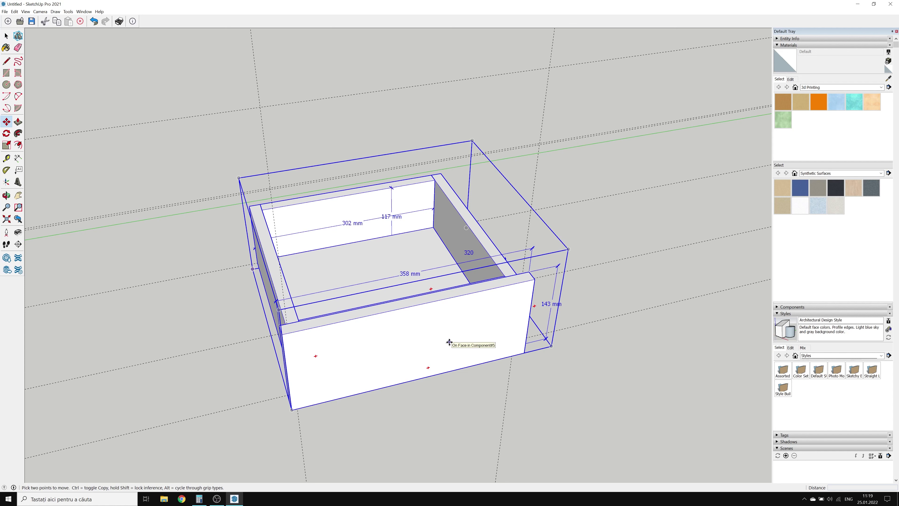
scroll(496, 283, down, 5)
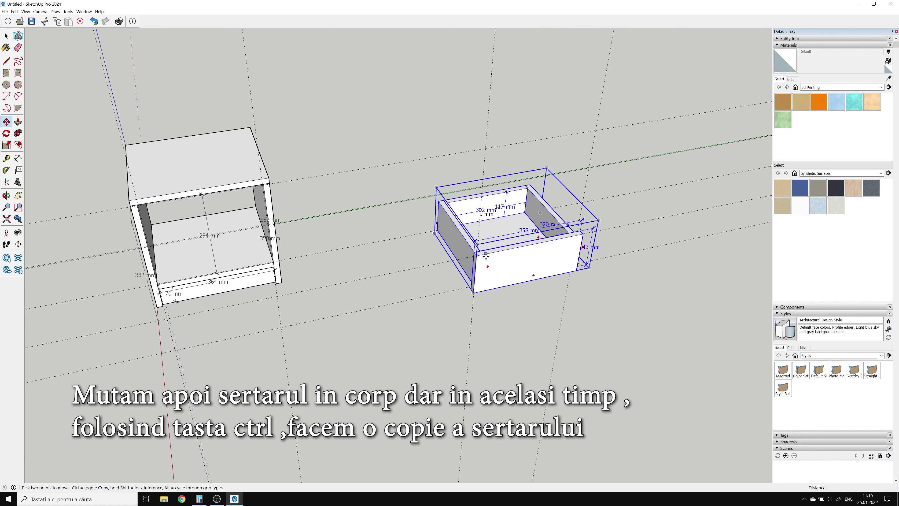
- Copy the drawer group into the cabinet opening, leaving the original in place
click(476, 255)
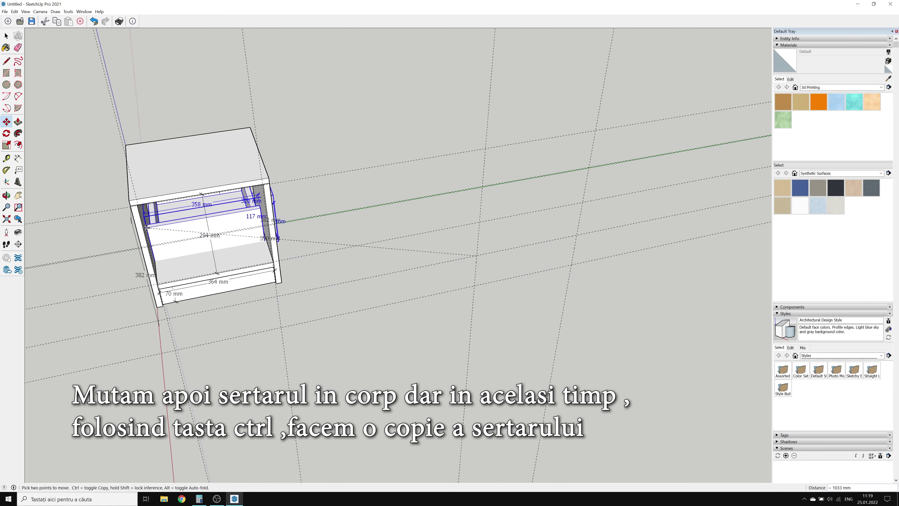
key(ctrl)
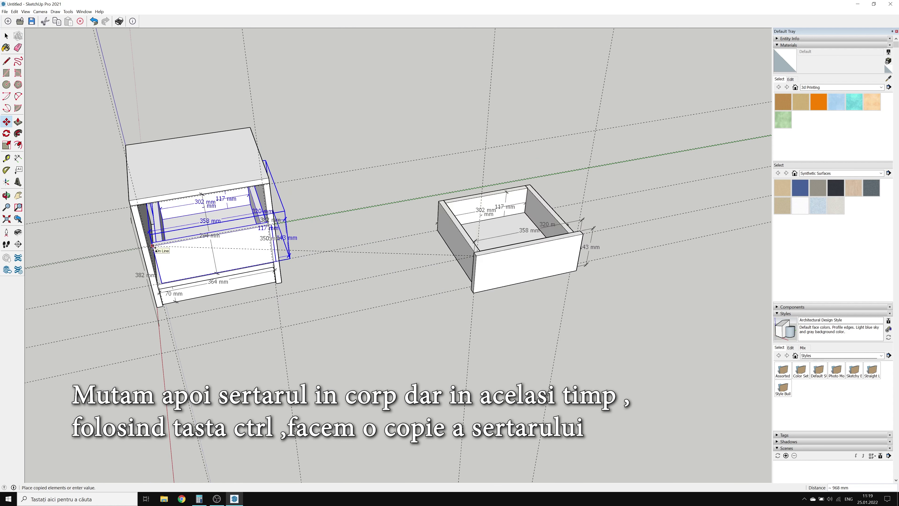
click(152, 245)
scroll(146, 254, up, 2)
scroll(146, 254, up, 2)
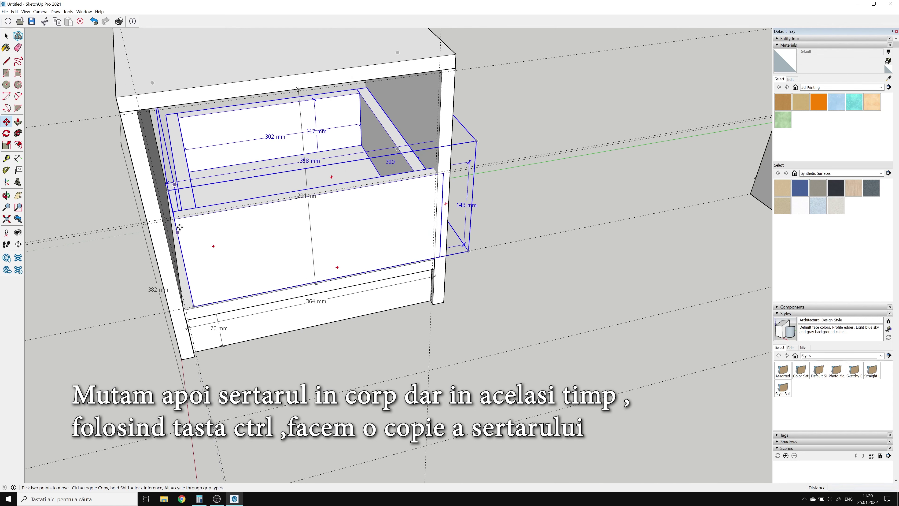
scroll(156, 230, up, 3)
scroll(163, 212, up, 2)
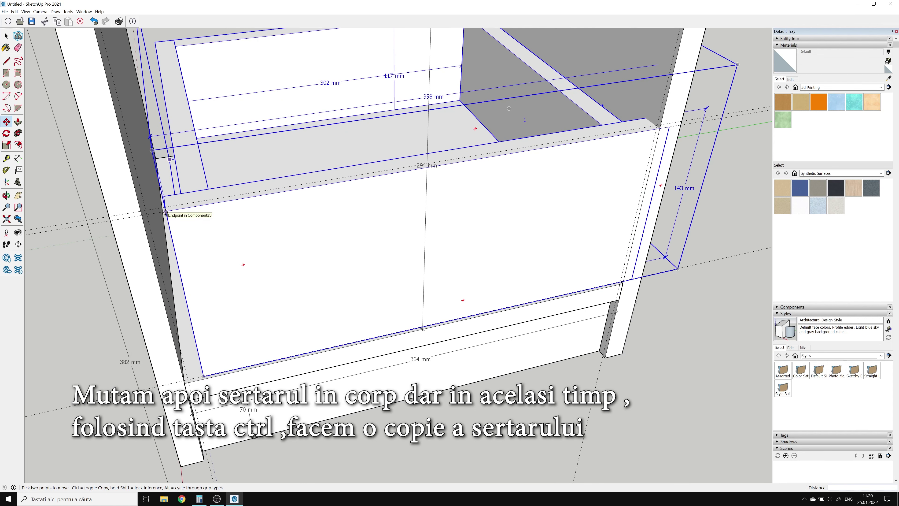
- Realign the placed drawer by its front corner within the opening
click(165, 211)
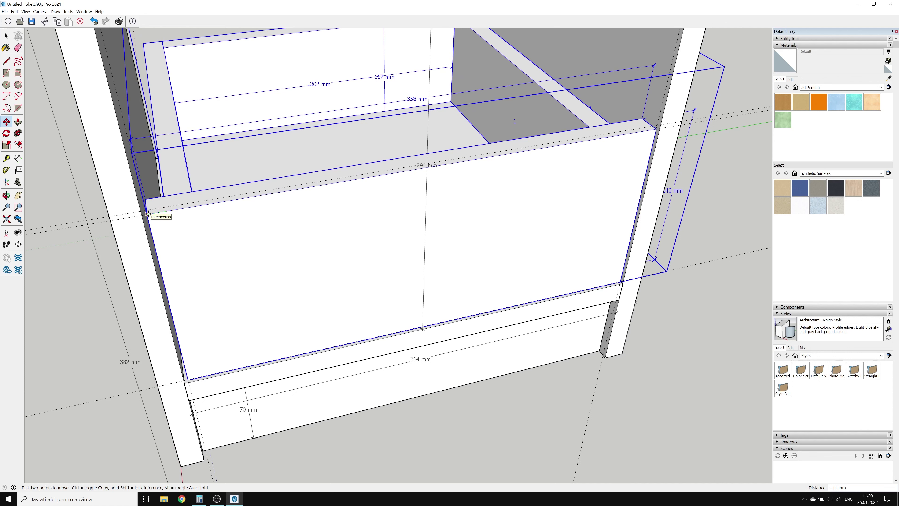
click(147, 214)
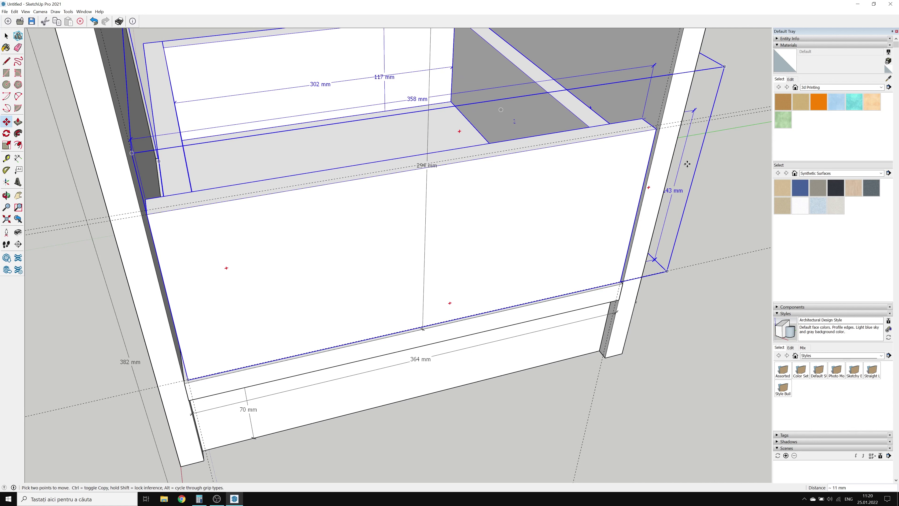
scroll(658, 127, up, 2)
scroll(657, 133, up, 2)
scroll(655, 140, up, 2)
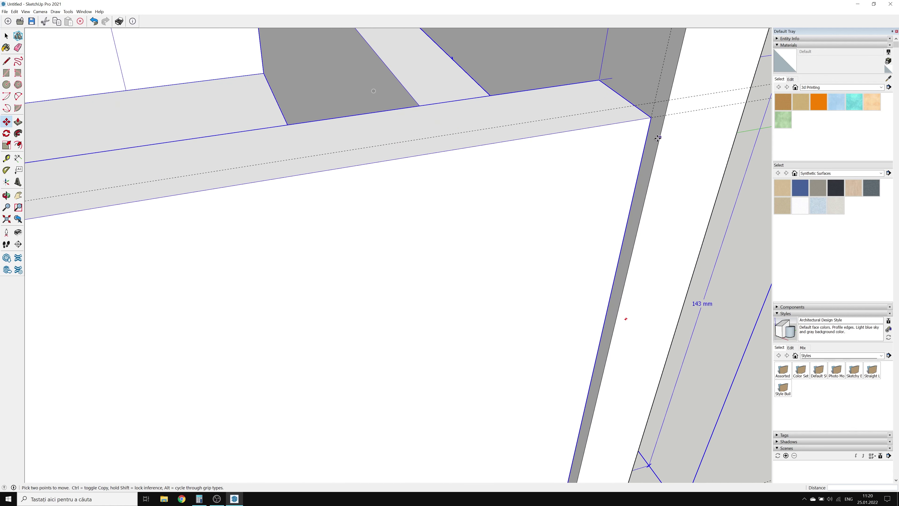
scroll(652, 145, up, 1)
scroll(618, 352, down, 2)
scroll(647, 191, down, 3)
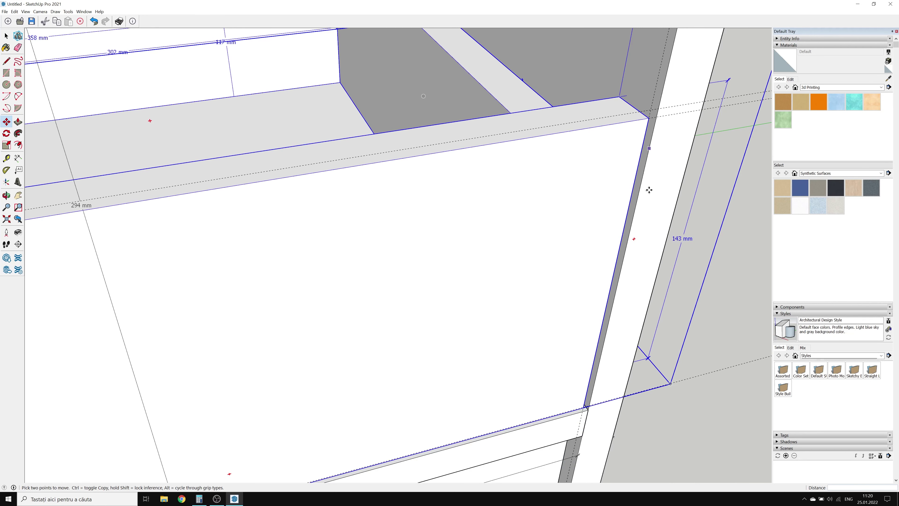
scroll(609, 437, up, 3)
scroll(583, 428, up, 2)
scroll(582, 401, up, 2)
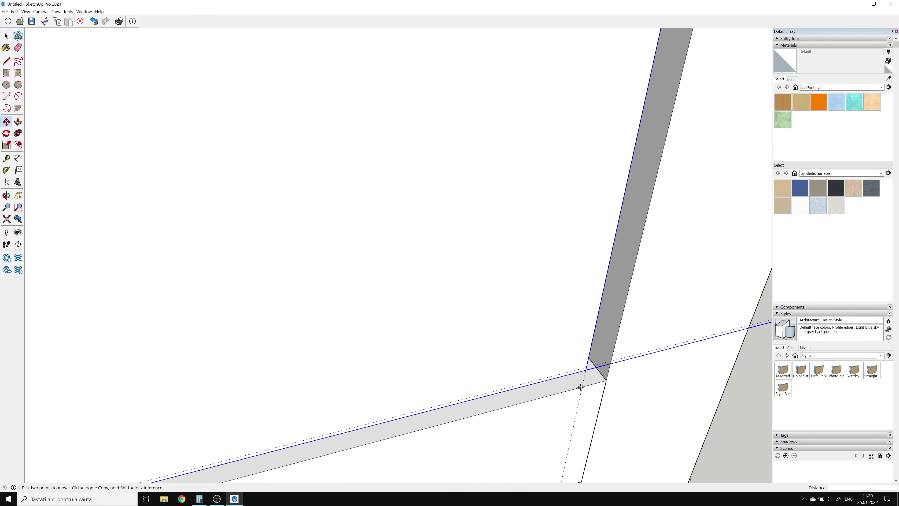
scroll(586, 379, up, 1)
- Snap the drawer's corner flush between the side panels and orbit to check the front
click(587, 365)
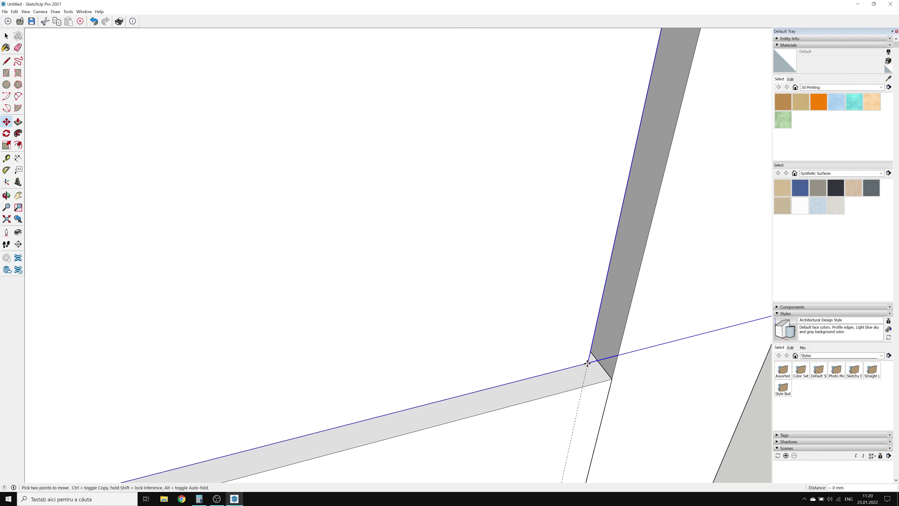
scroll(603, 406, down, 1)
scroll(606, 411, down, 2)
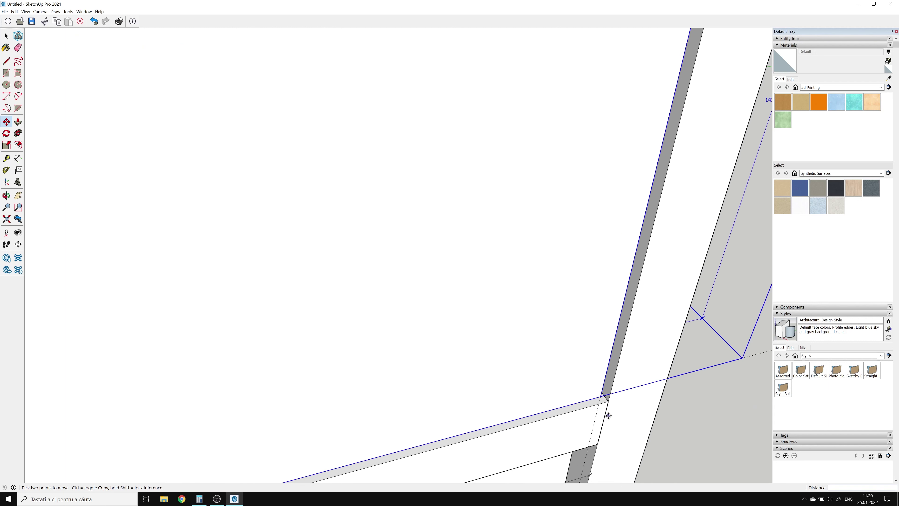
scroll(609, 417, down, 2)
scroll(610, 418, down, 2)
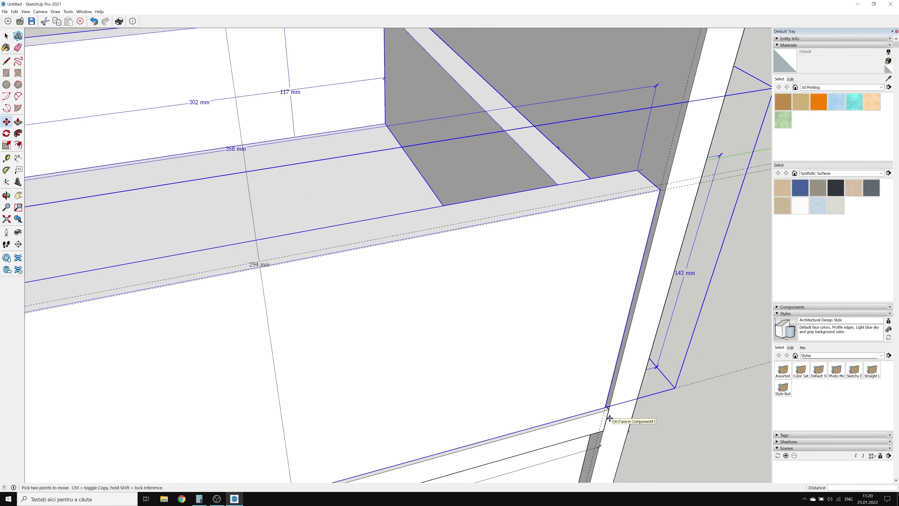
click(598, 418)
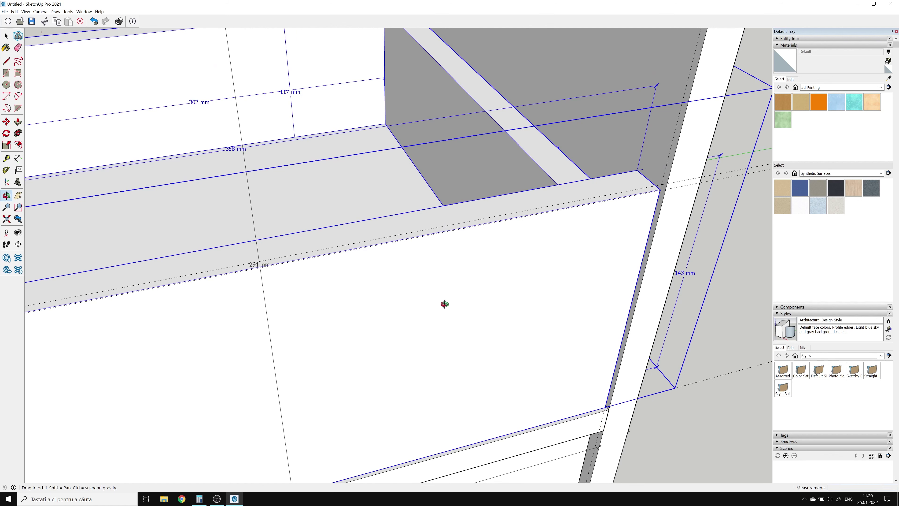
mouse_move(473, 324)
middle_down()
mouse_move(395, 173)
mouse_move(405, 125)
mouse_move(337, 143)
middle_up()
- Deselect the fitted drawer and select the loose drawer copy beside the cabinet for moving
scroll(407, 237, down, 3)
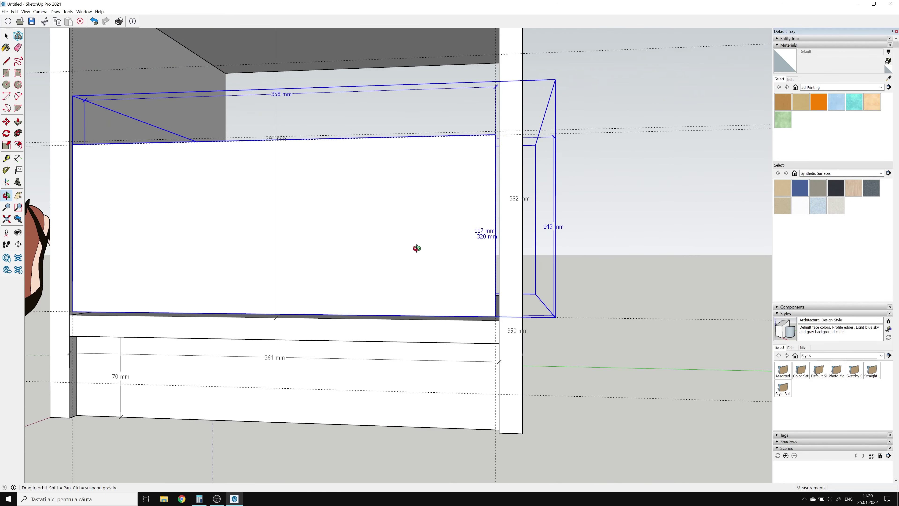
scroll(417, 249, down, 4)
scroll(425, 257, down, 3)
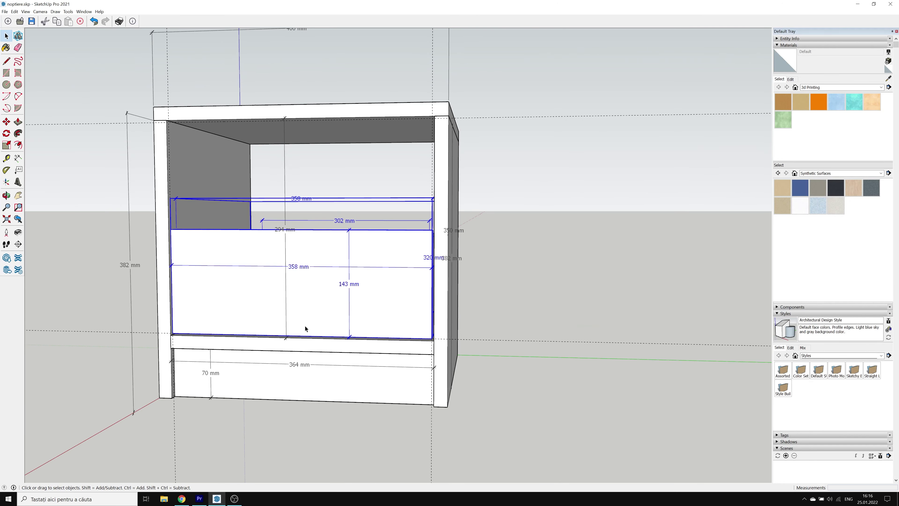
scroll(298, 311, down, 2)
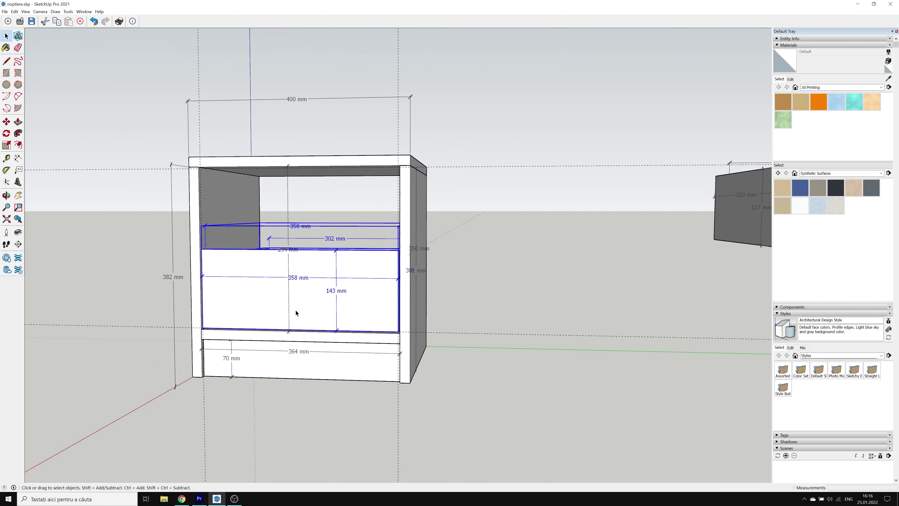
scroll(296, 310, down, 1)
click(467, 291)
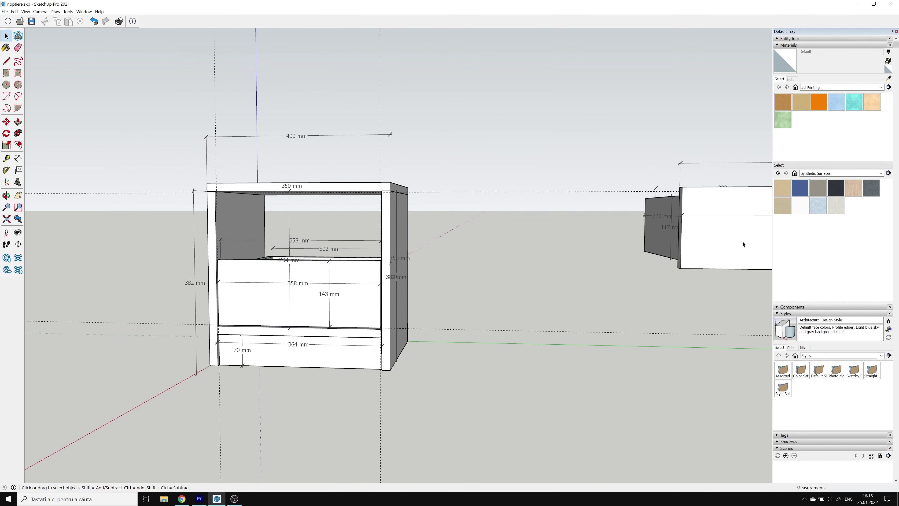
click(730, 230)
mouse_move(730, 229)
middle_down()
mouse_move(680, 245)
mouse_move(700, 253)
mouse_move(464, 392)
mouse_move(445, 335)
mouse_move(466, 304)
mouse_move(456, 298)
middle_up()
key(m)
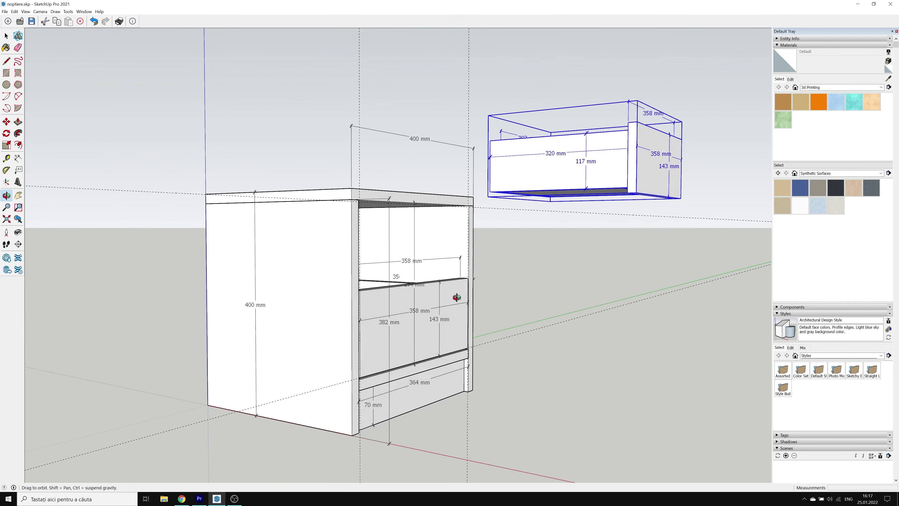
scroll(389, 230, up, 1)
scroll(359, 225, up, 1)
scroll(359, 224, up, 1)
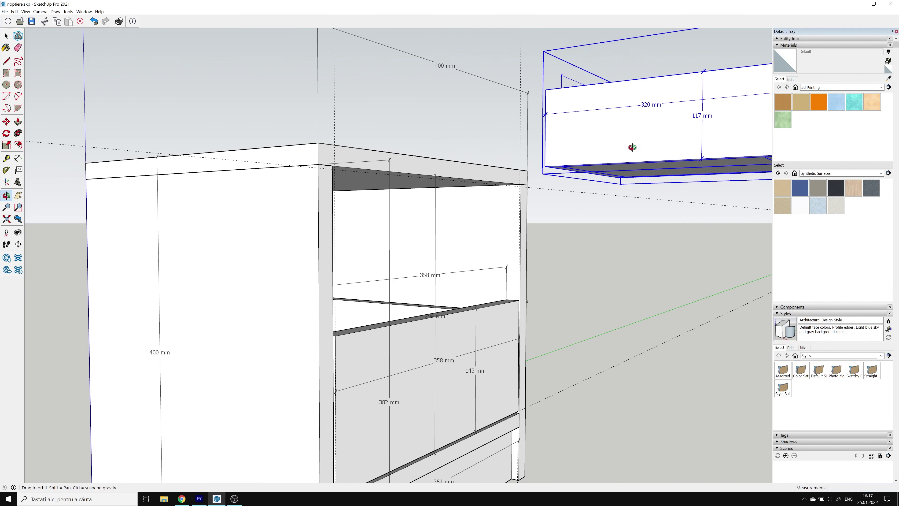
- Move the second drawer into the carcass and snap it flush into the upper opening
key(m)
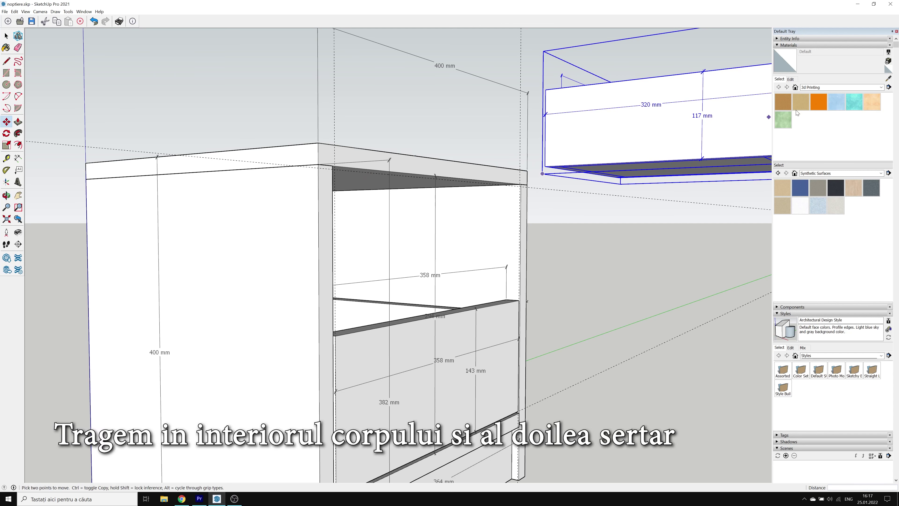
click(768, 110)
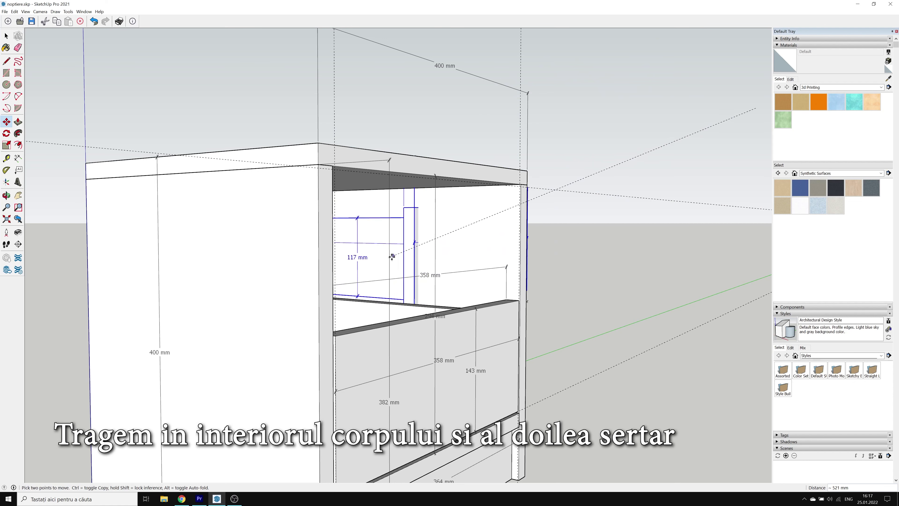
click(385, 257)
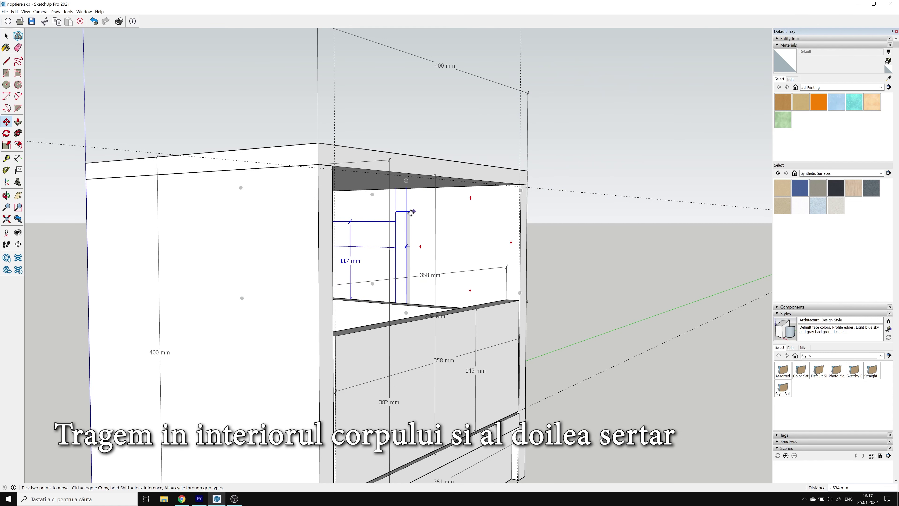
scroll(406, 213, up, 3)
scroll(406, 213, up, 2)
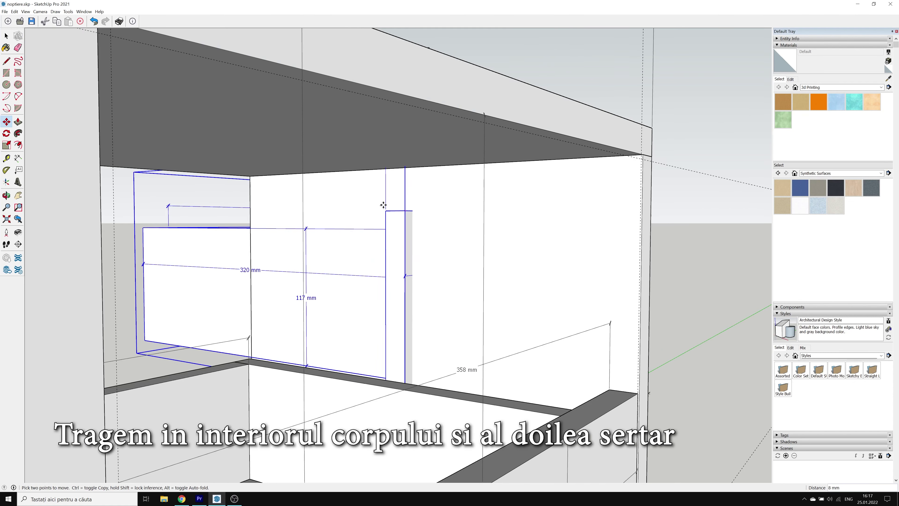
click(406, 167)
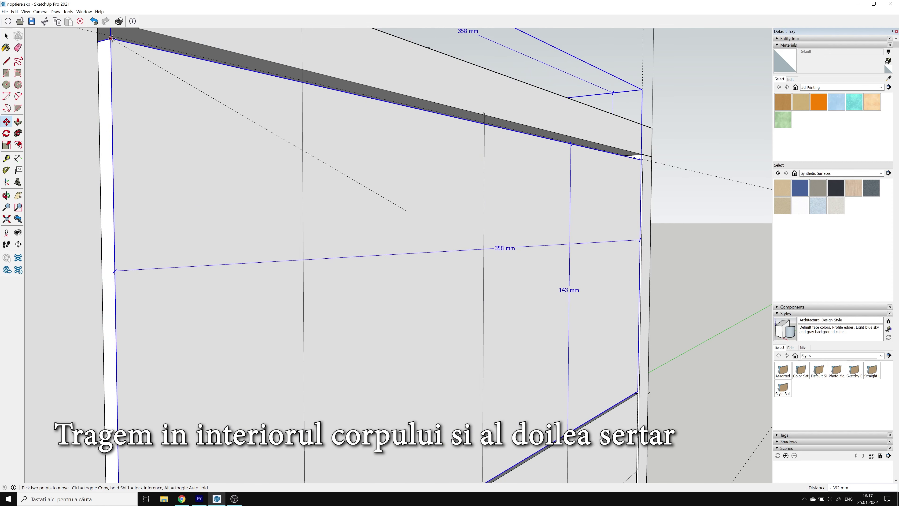
click(111, 36)
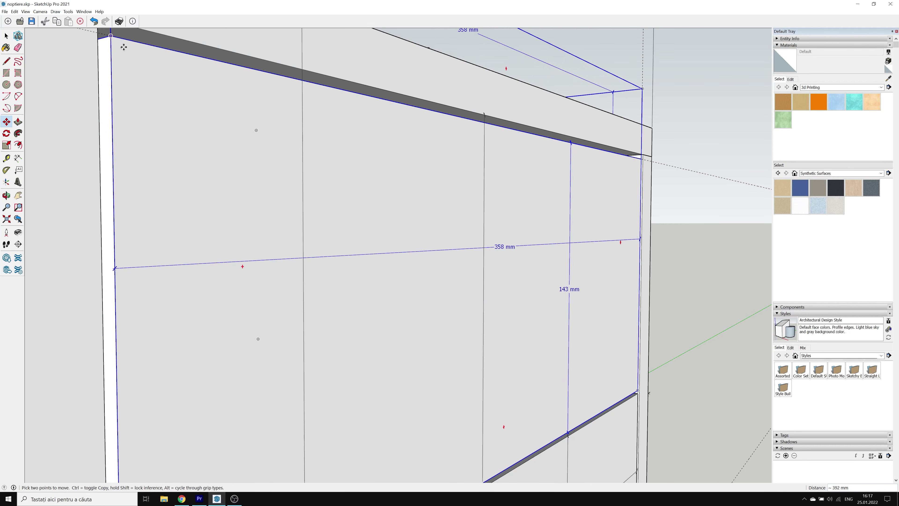
scroll(215, 99, down, 2)
scroll(227, 88, down, 2)
scroll(248, 99, down, 2)
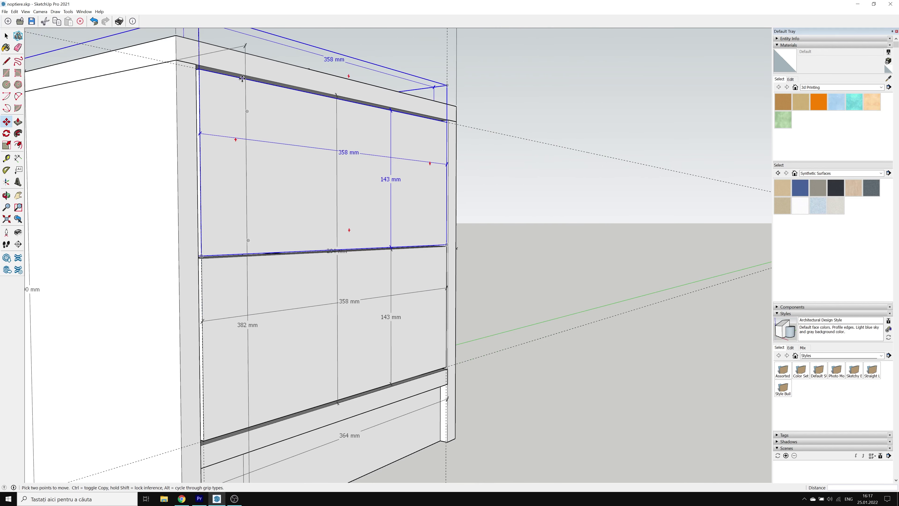
scroll(267, 105, down, 2)
scroll(594, 291, down, 1)
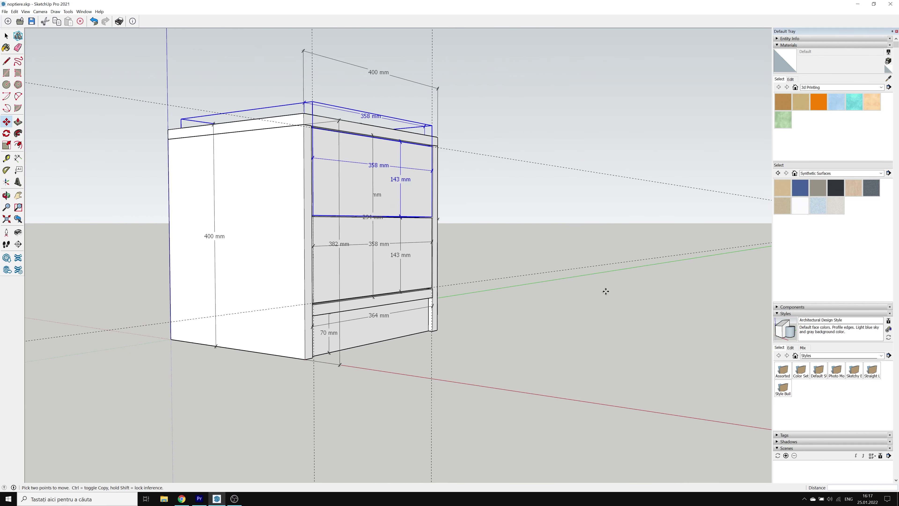
- Orbit to front and three-quarter views of the nightstand to check both drawers
mouse_move(602, 291)
middle_down()
mouse_move(511, 325)
mouse_move(380, 308)
middle_up()
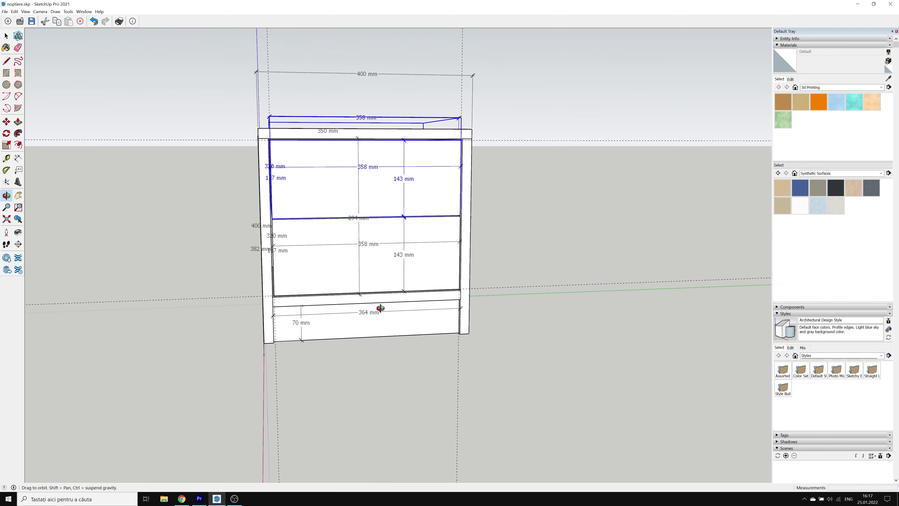
click(505, 259)
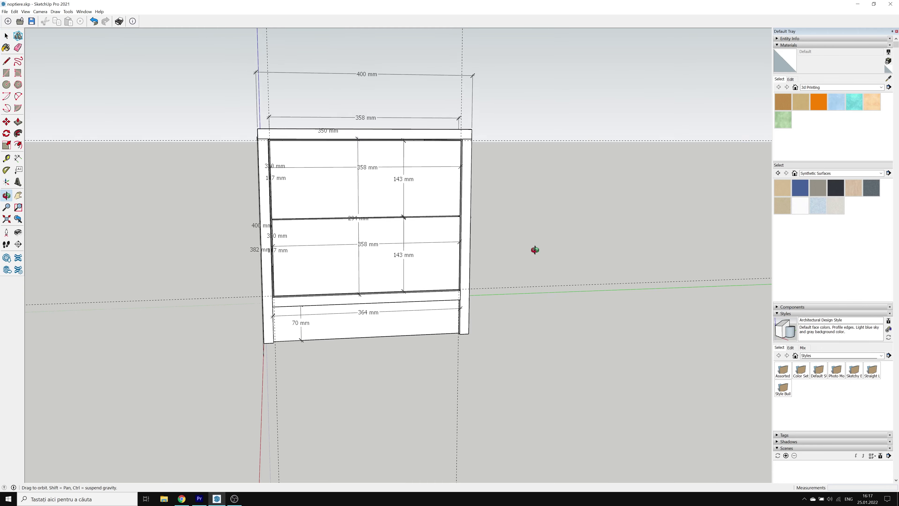
mouse_move(534, 262)
middle_down()
mouse_move(375, 304)
mouse_move(452, 325)
mouse_move(654, 315)
mouse_move(480, 301)
mouse_move(642, 305)
mouse_move(596, 276)
mouse_move(506, 290)
middle_up()
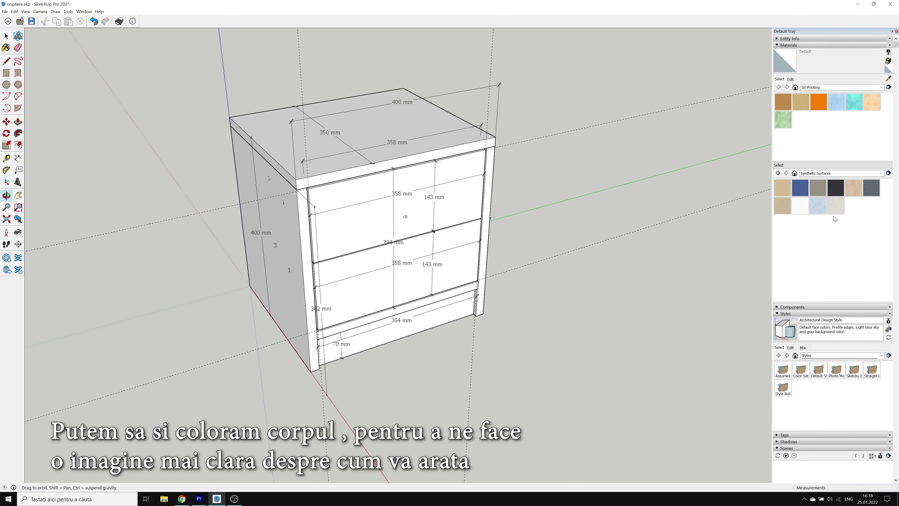
- Paint both drawer fronts Formica Graystone after briefly trying Terrazzo Tile Light
click(821, 187)
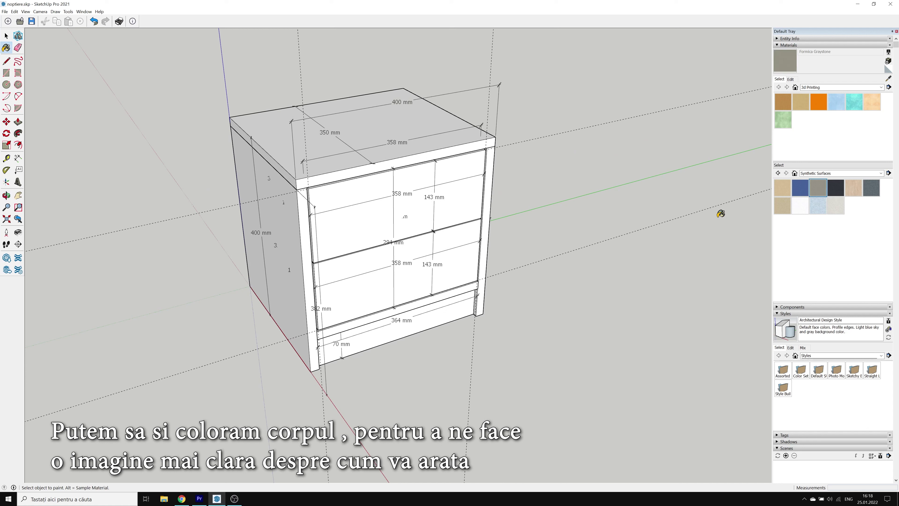
click(841, 212)
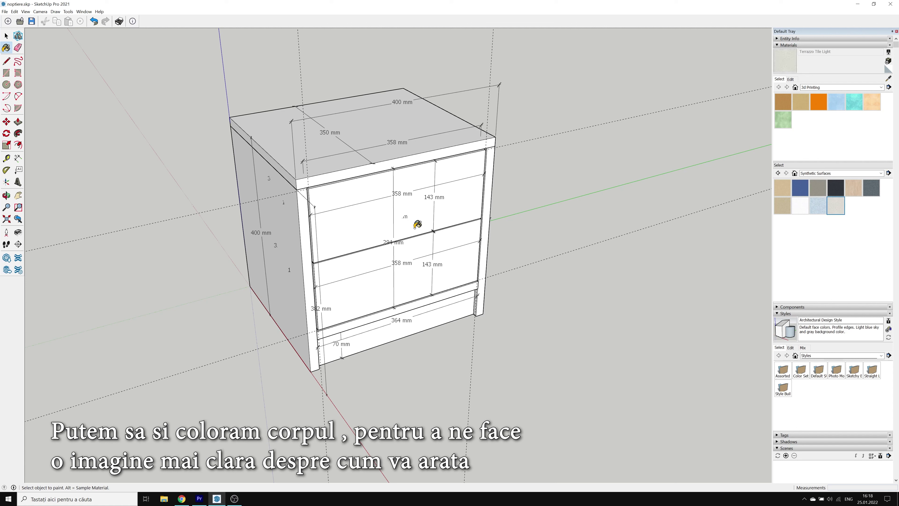
click(363, 227)
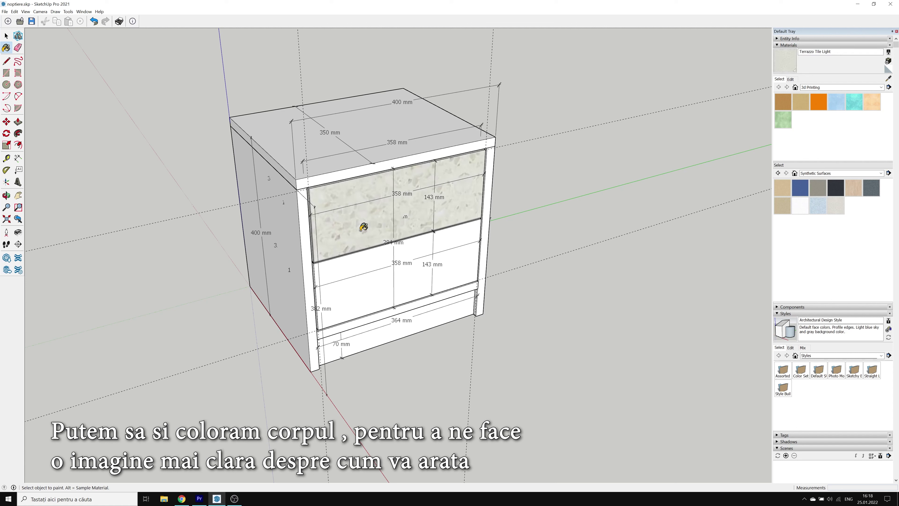
click(371, 259)
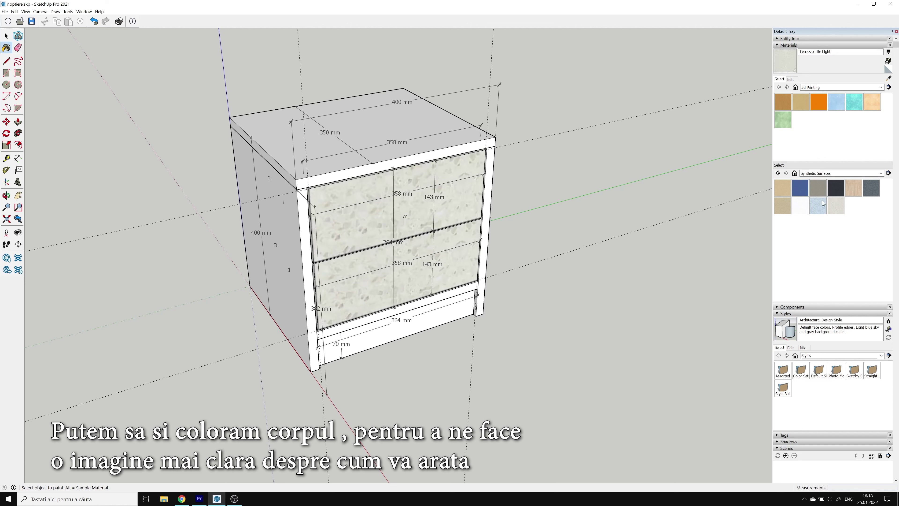
click(817, 188)
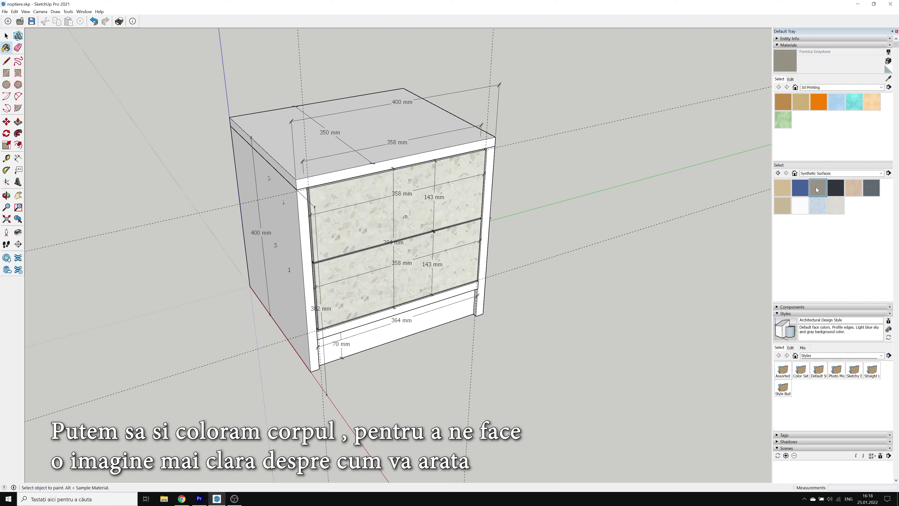
click(469, 231)
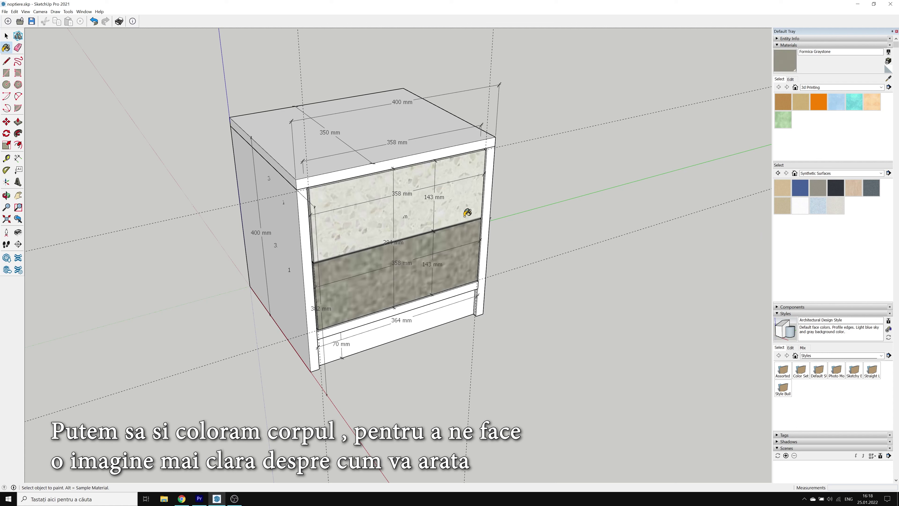
click(467, 206)
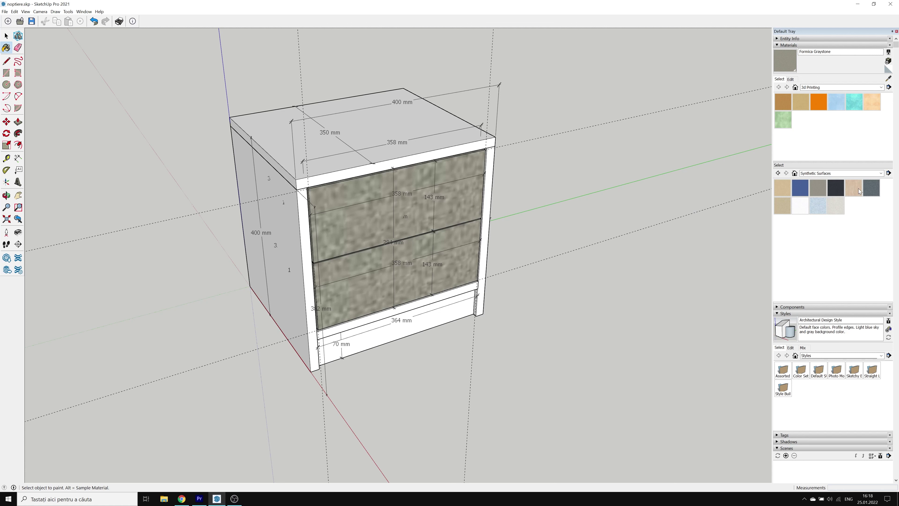
- Paint the top, left side, bottom panel, lower rail and right front edge with Wood Veneer 01
click(881, 174)
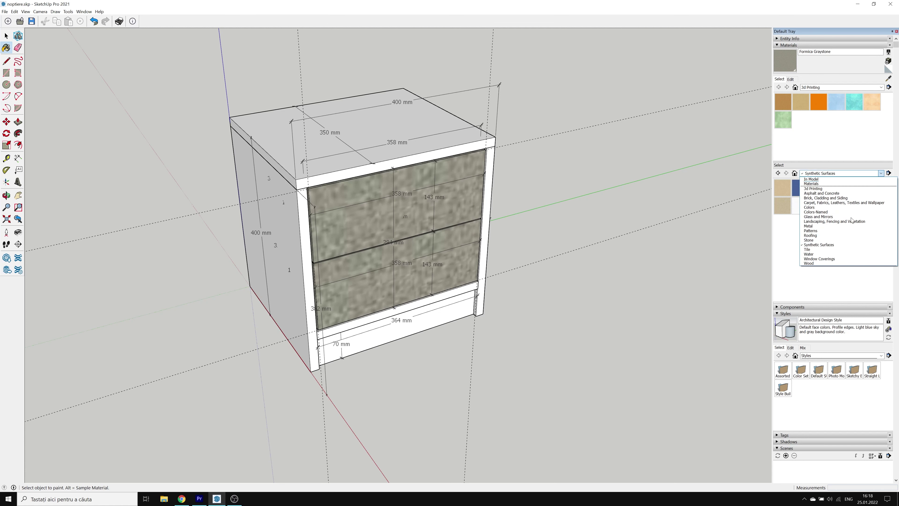
click(820, 264)
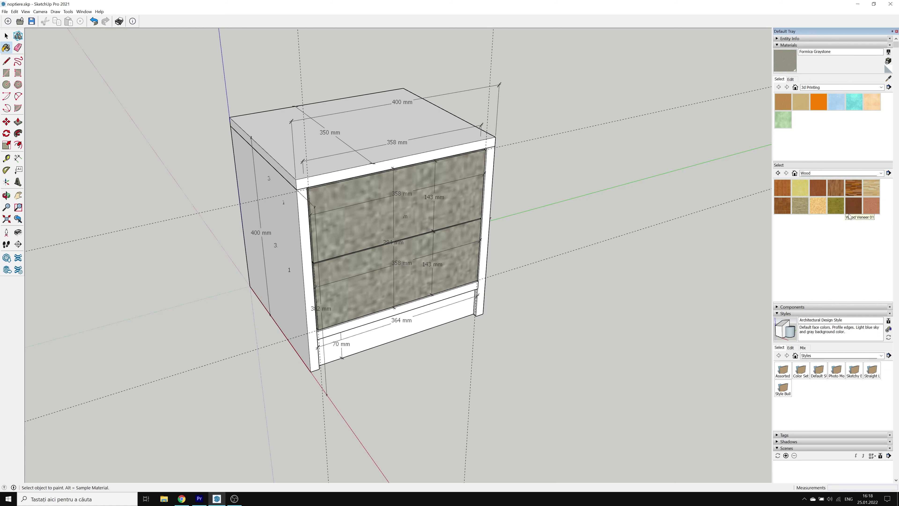
click(854, 205)
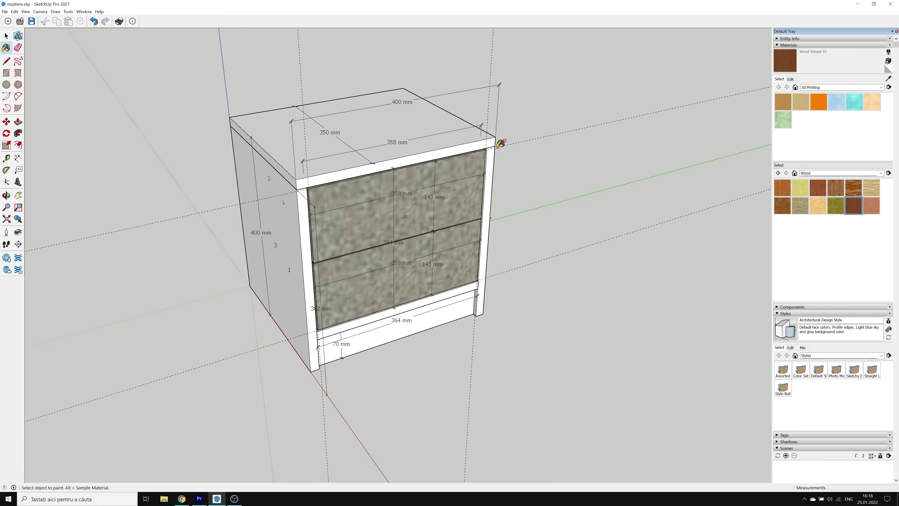
click(351, 127)
click(282, 227)
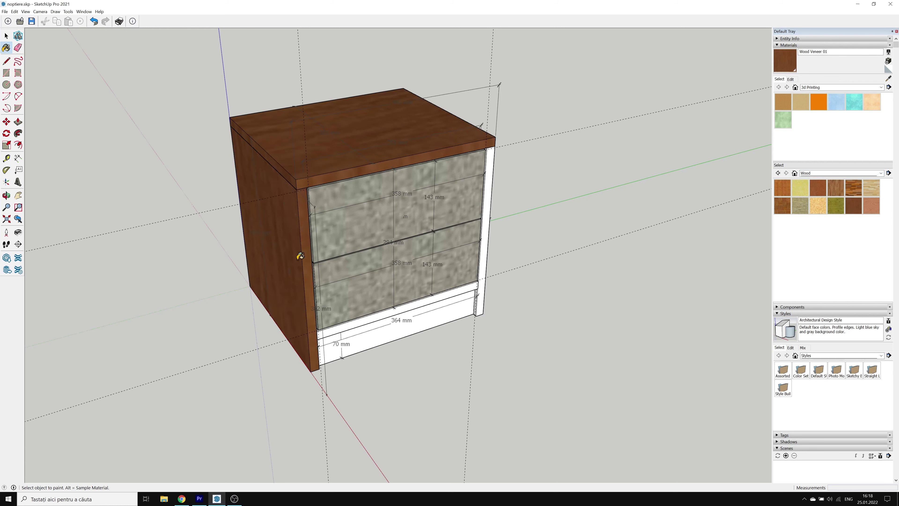
click(404, 331)
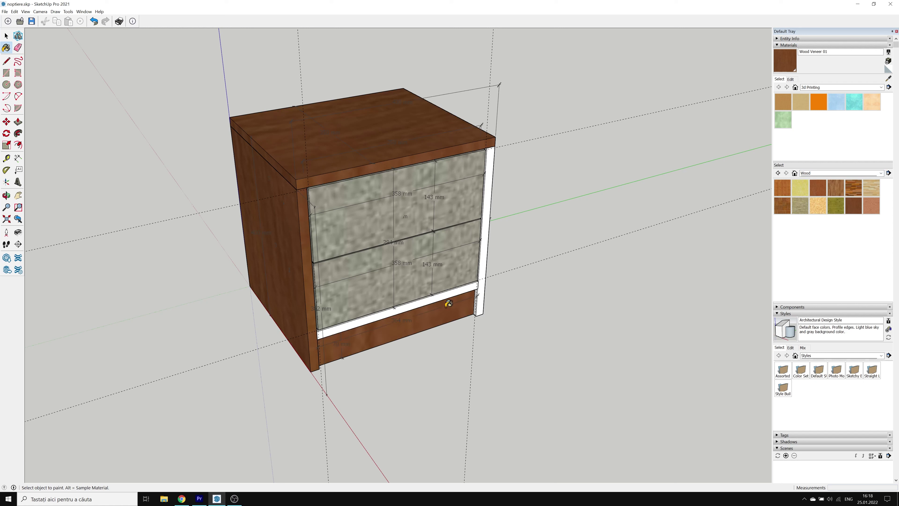
click(451, 293)
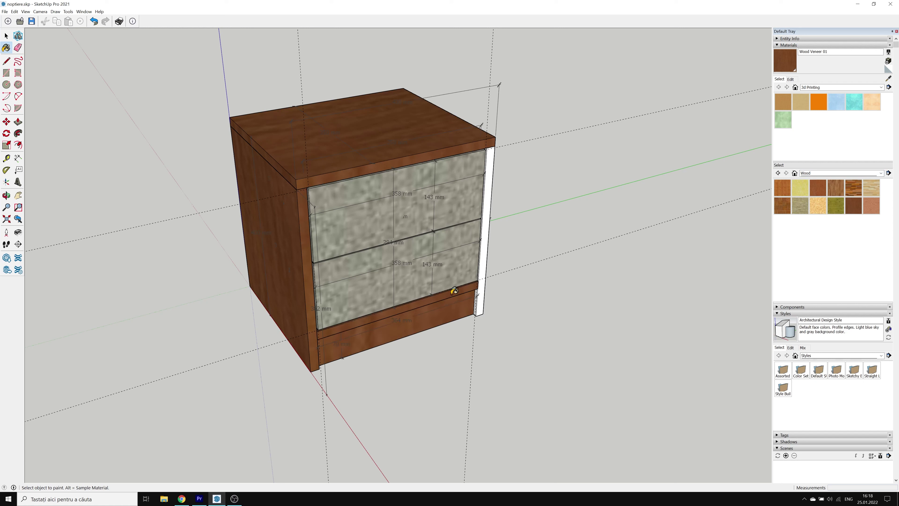
click(487, 259)
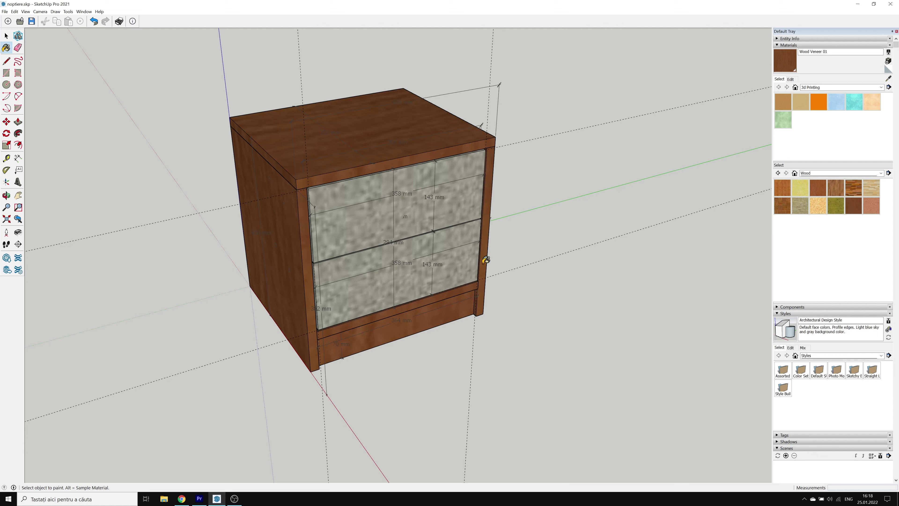
- Slide the lower drawer about 168 mm forward out of the nightstand, then deselect it
key(space)
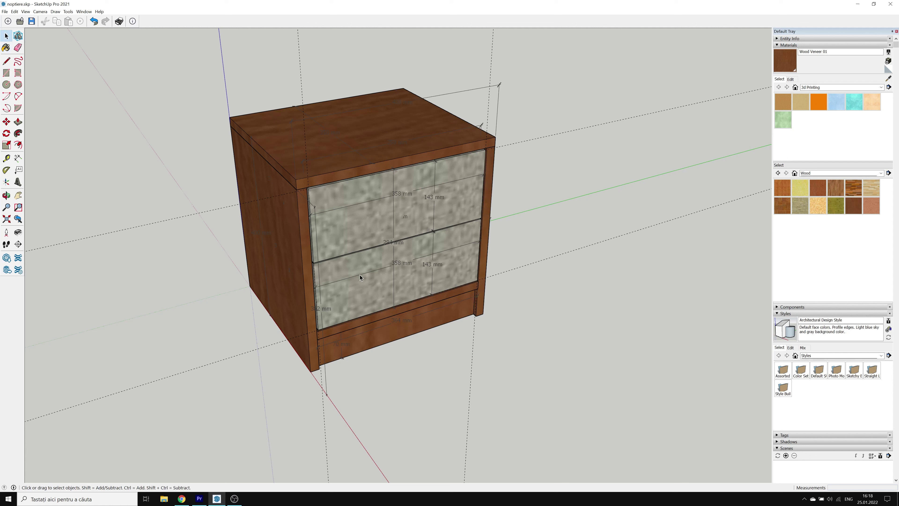
click(359, 270)
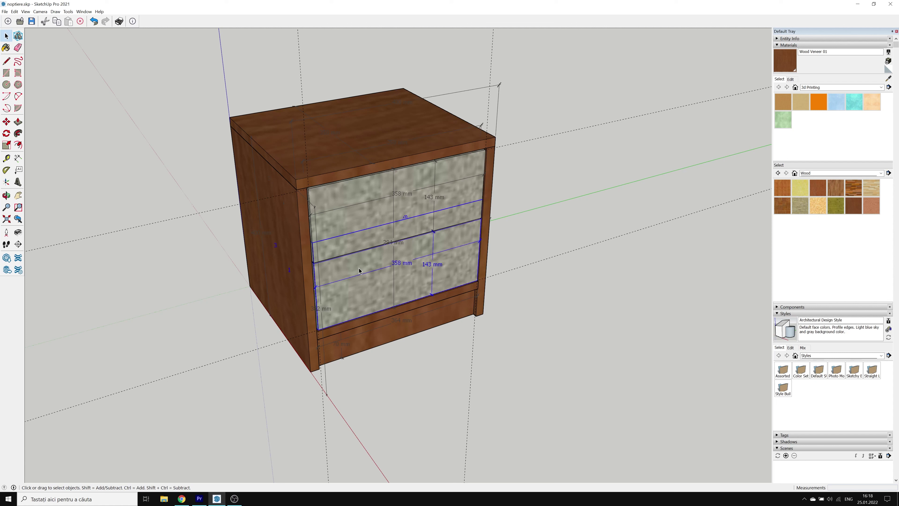
key(m)
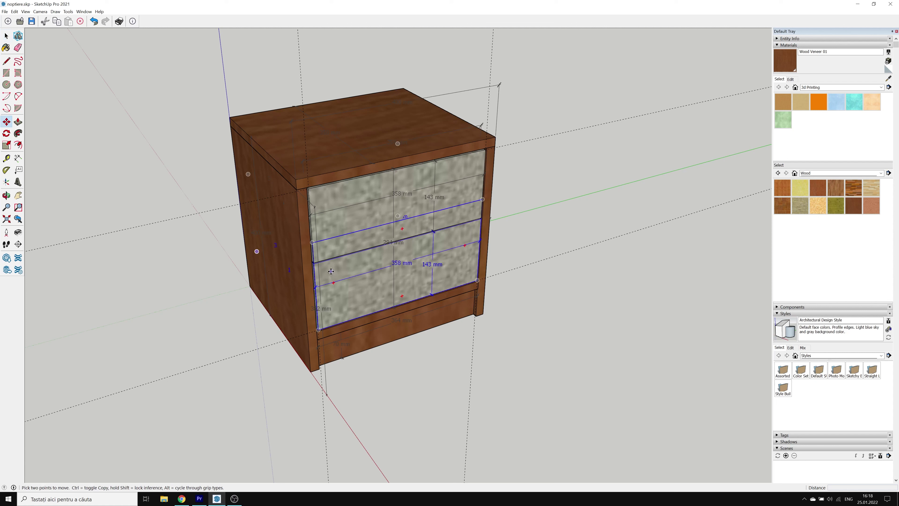
click(331, 270)
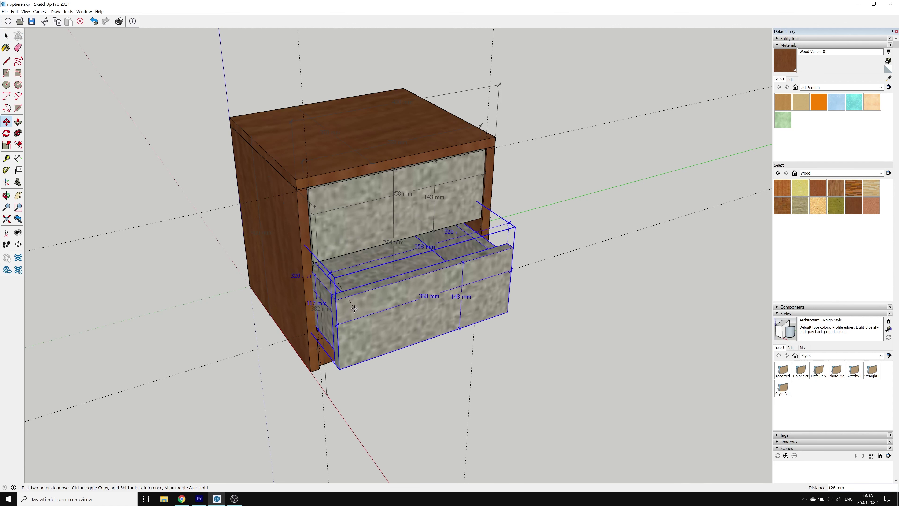
click(372, 320)
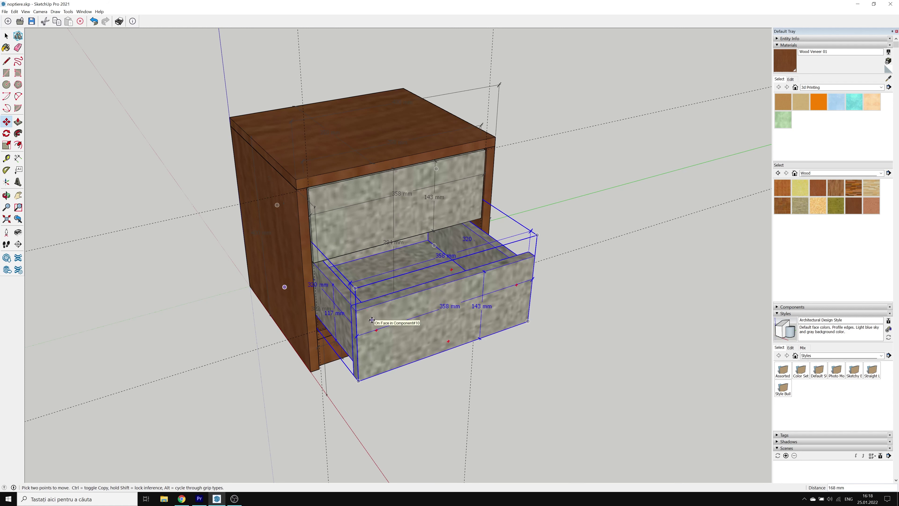
key(o)
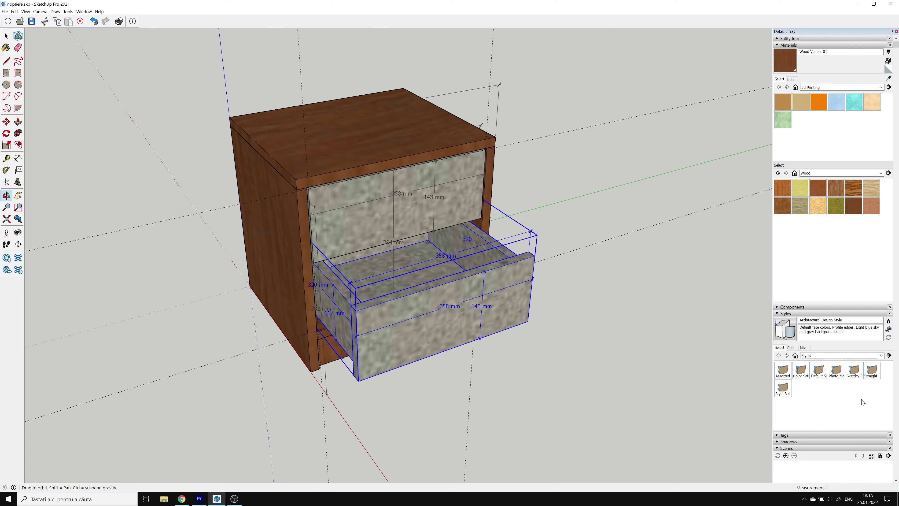
key(space)
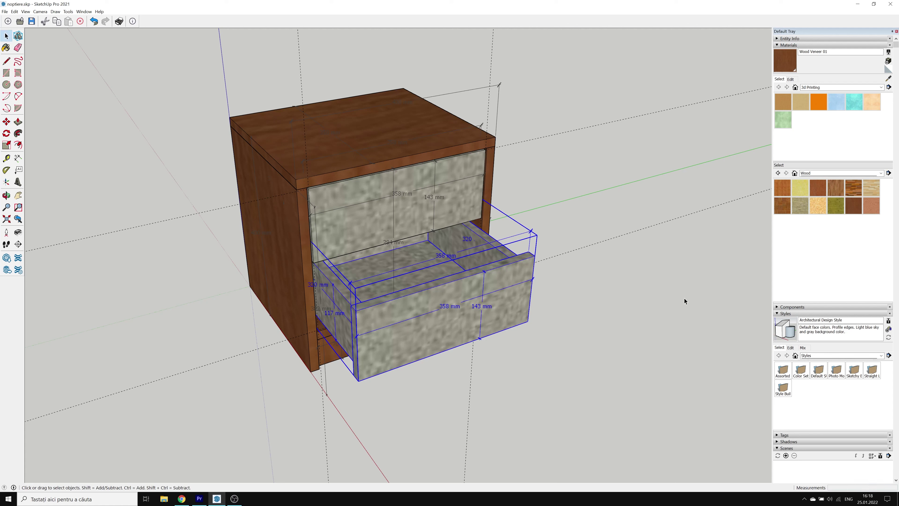
click(684, 298)
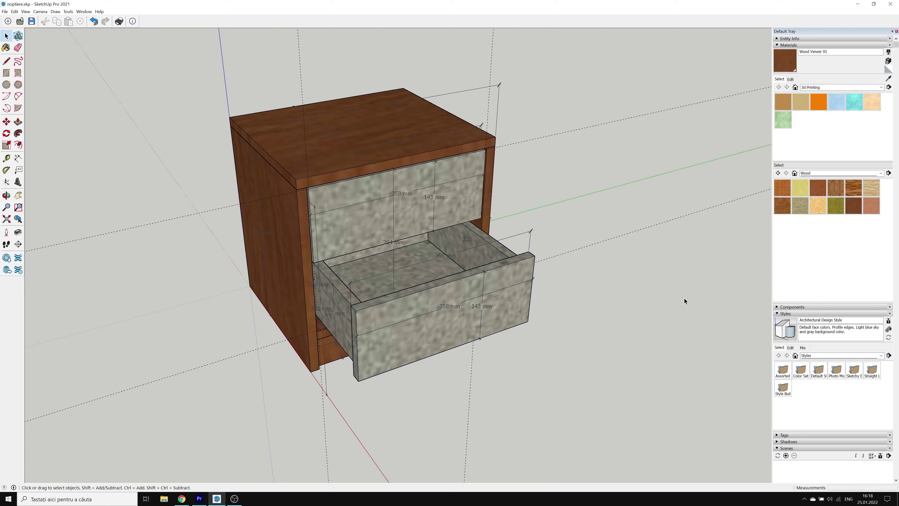
- Save a raised left-front view of the nightstand as Scene 1
key(o)
drag(652, 283, 424, 341)
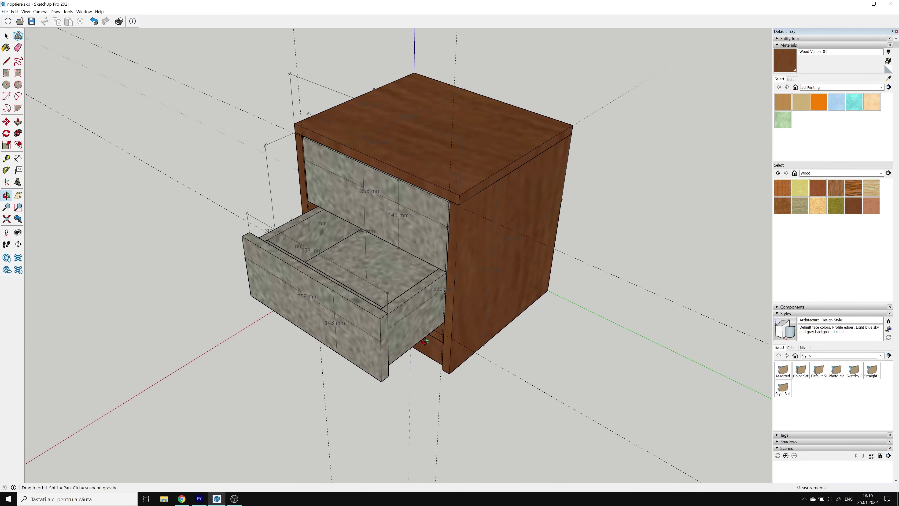
mouse_move(424, 342)
mouse_down()
mouse_move(439, 319)
mouse_move(485, 289)
mouse_up()
scroll(497, 293, down, 2)
scroll(498, 294, down, 2)
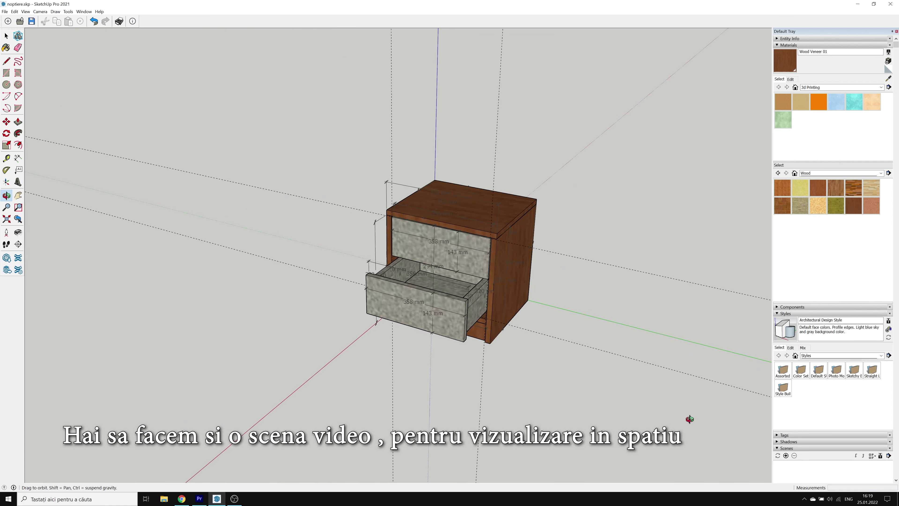
click(785, 455)
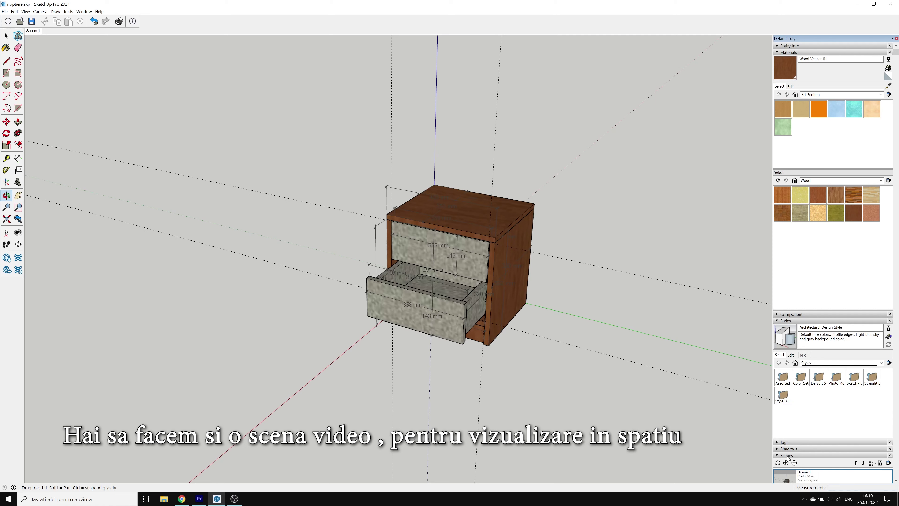
- Save an opposite-side view as Scene 2 and an open-drawer front view as Scene 3
mouse_move(619, 264)
mouse_down()
mouse_move(223, 315)
mouse_move(90, 231)
mouse_move(84, 187)
mouse_up()
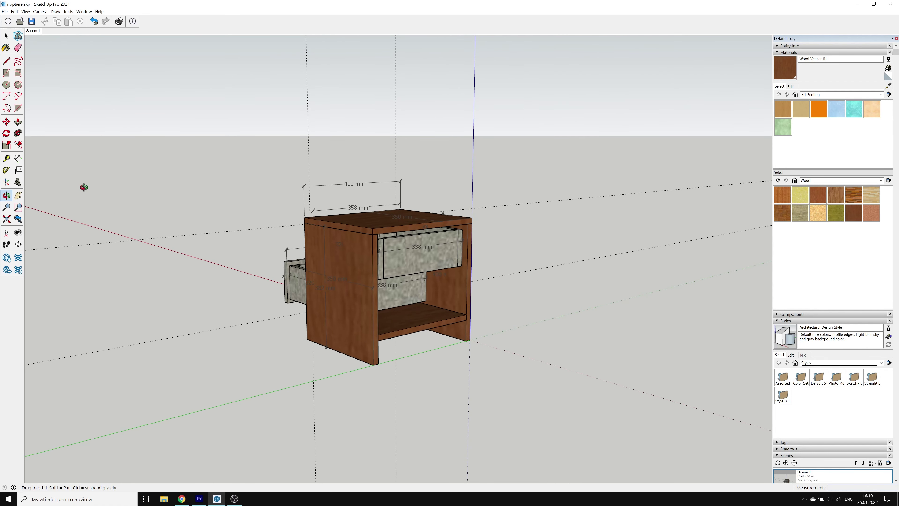
scroll(896, 445, down, 3)
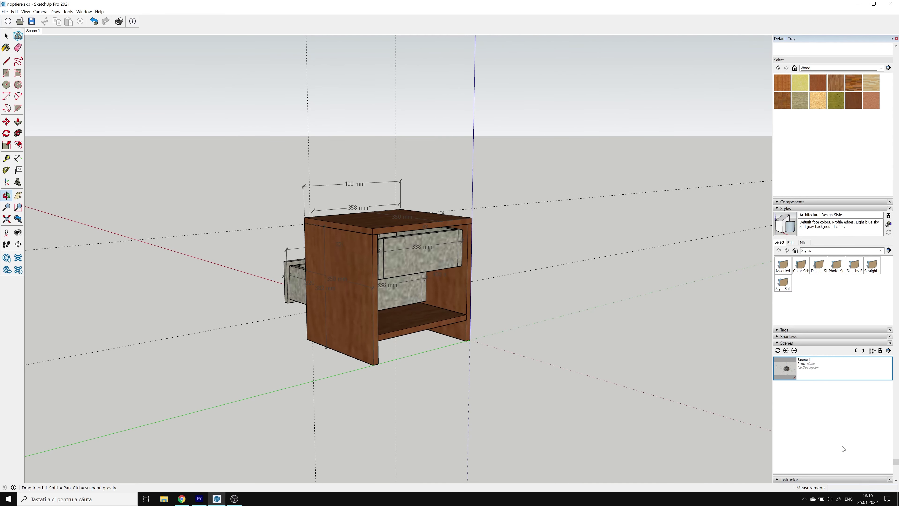
click(786, 348)
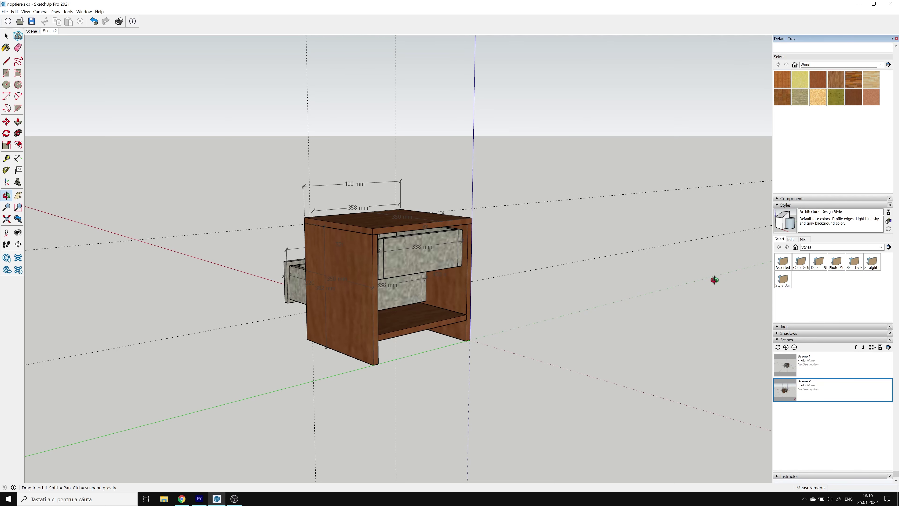
mouse_move(355, 208)
mouse_down()
mouse_move(895, 220)
mouse_move(792, 366)
mouse_up()
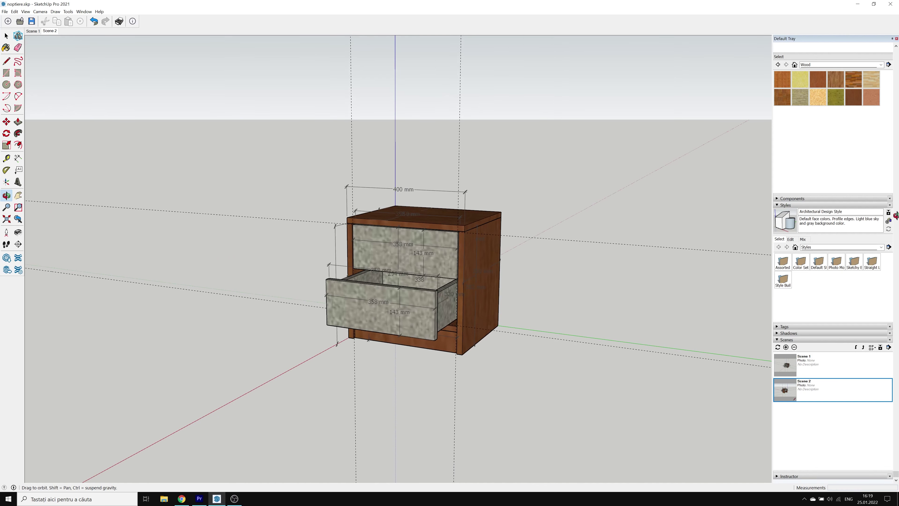
click(786, 347)
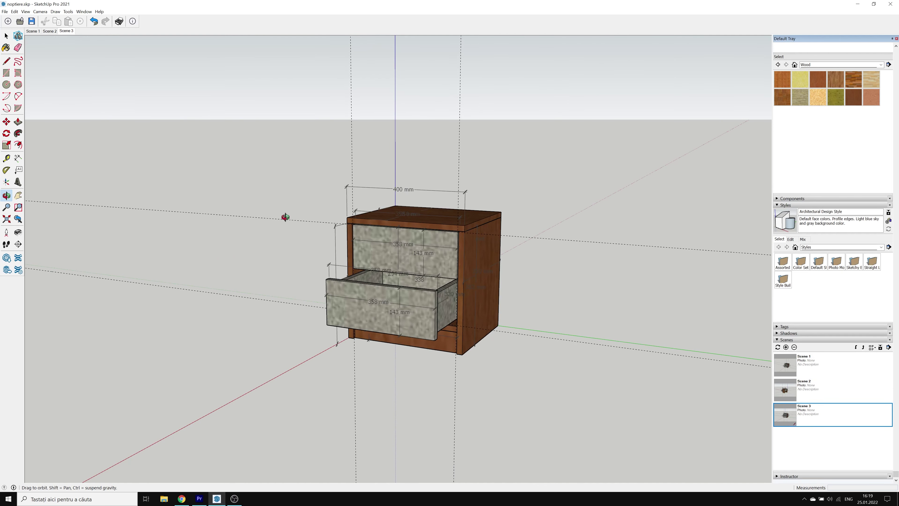
mouse_move(258, 192)
mouse_down()
mouse_move(292, 265)
mouse_move(461, 371)
mouse_move(588, 361)
mouse_move(642, 323)
mouse_move(665, 276)
mouse_move(670, 210)
mouse_up()
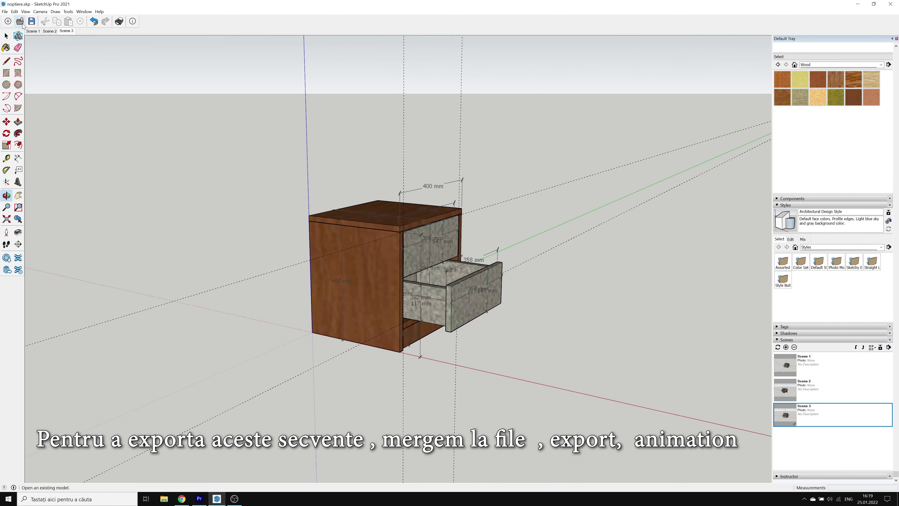
- Start an animation export via File > Export > Animation, saving to the Desktop
click(5, 11)
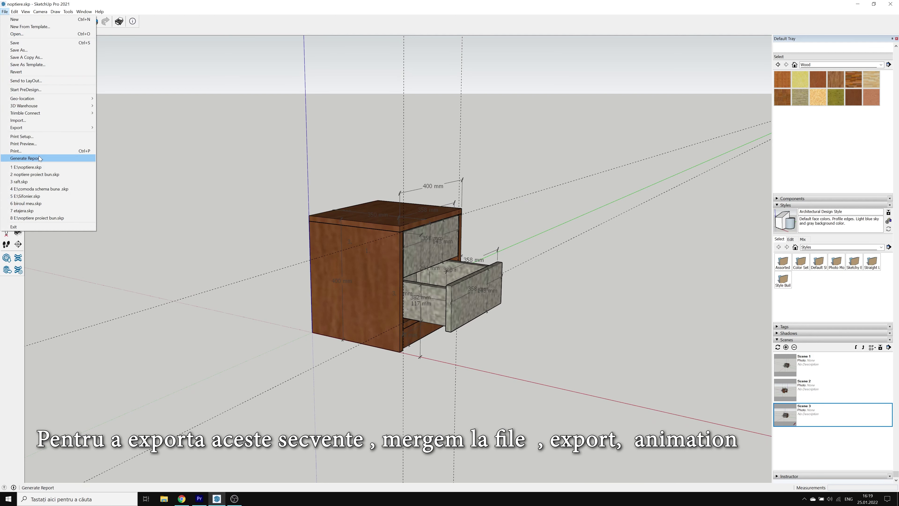
mouse_move(28, 127)
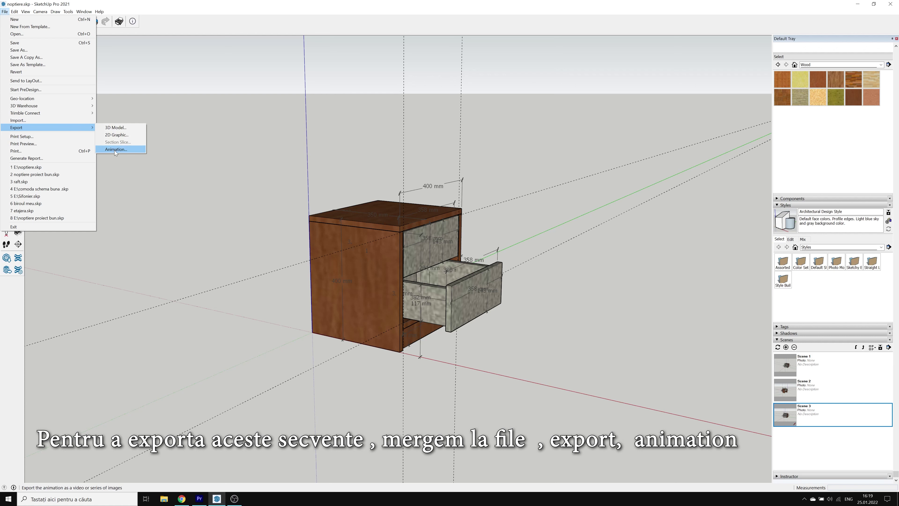
click(119, 150)
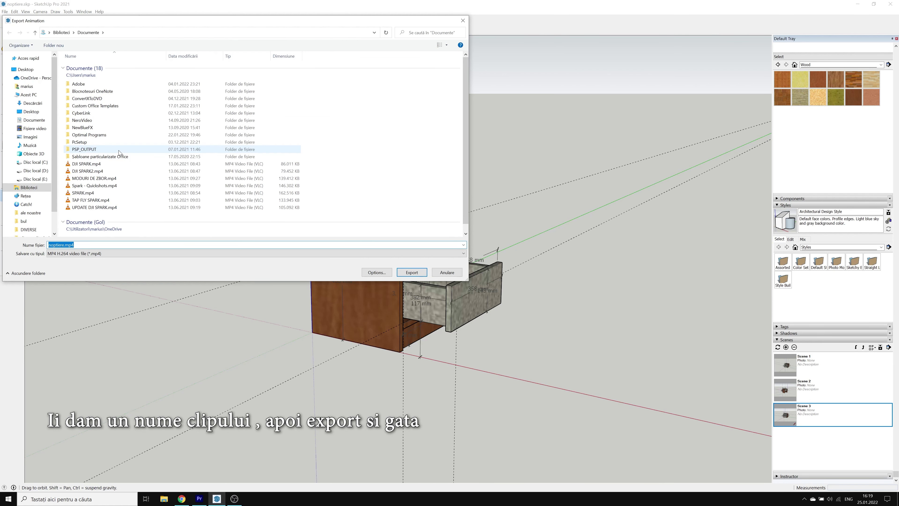
click(25, 69)
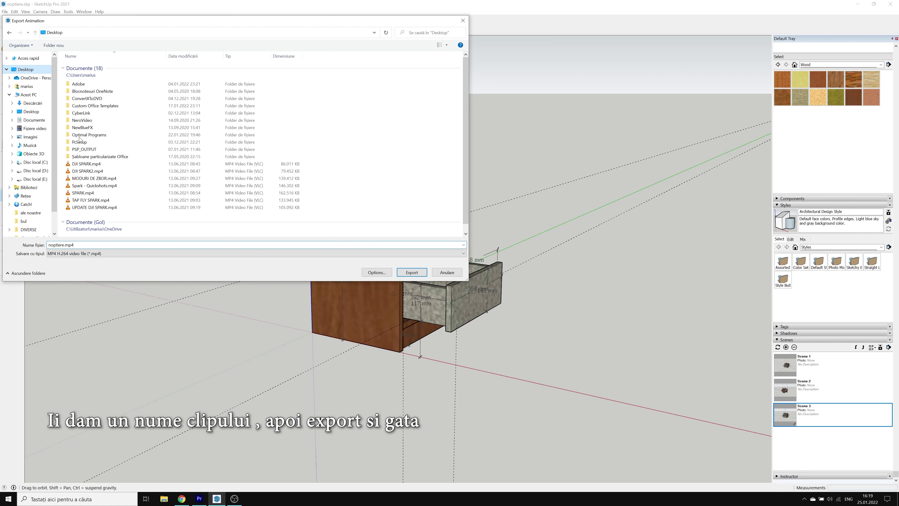
- Export the animation as noptiere.mp4 and play it from the desktop in VLC
click(420, 275)
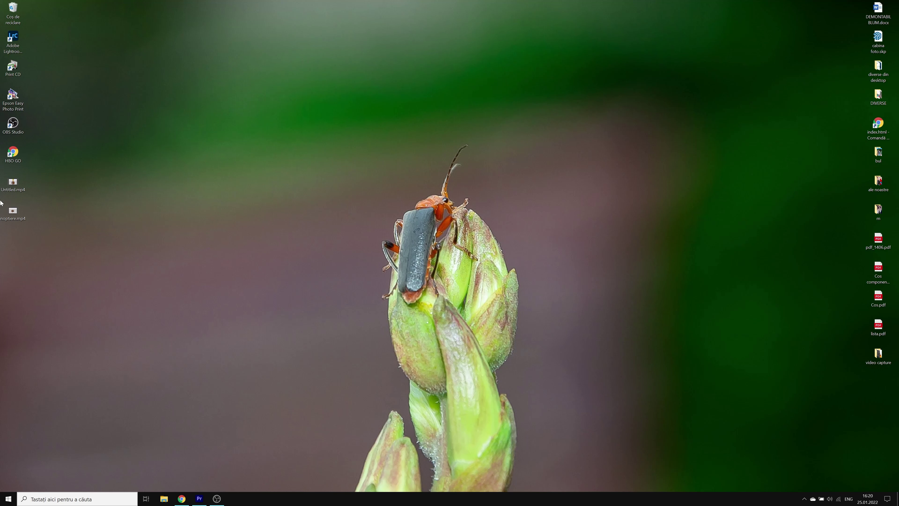
double_click(12, 213)
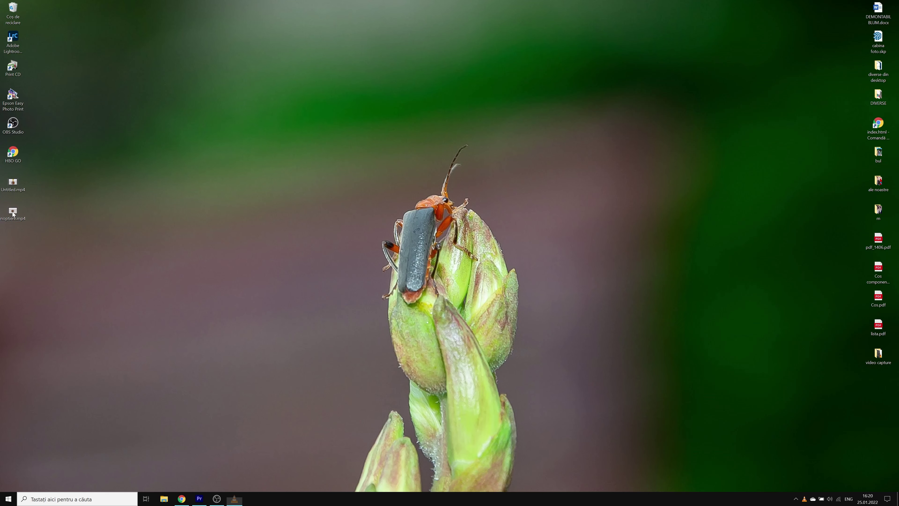